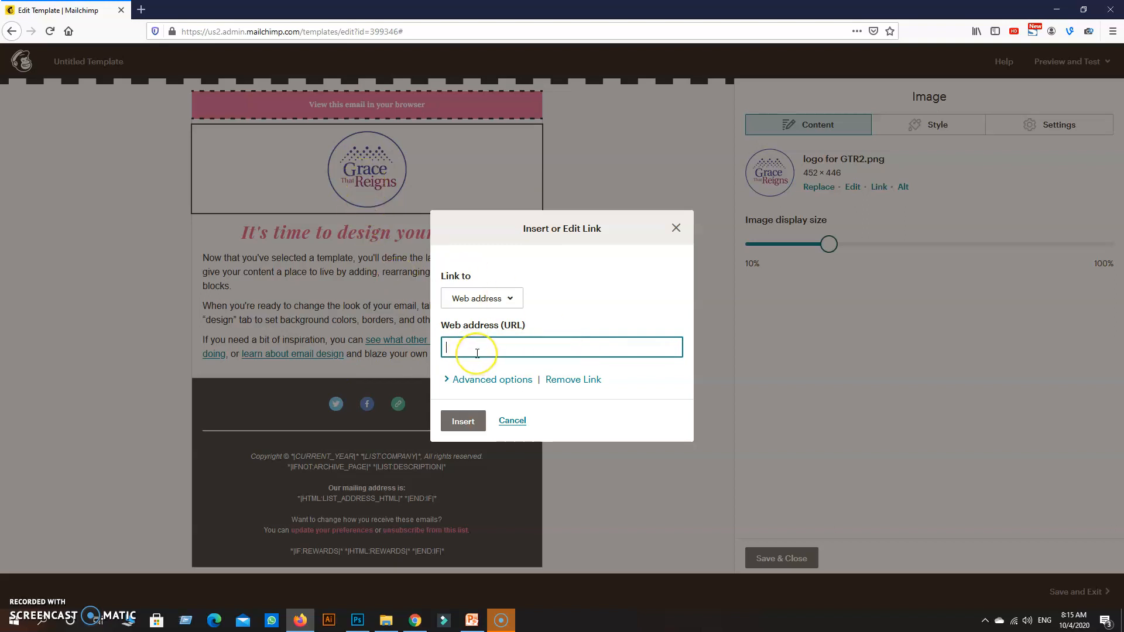
Step: Review the fields offered by the Email address, Anchor link and File link types for the logo image
{"action": "left_click", "coordinate": [509, 299]}
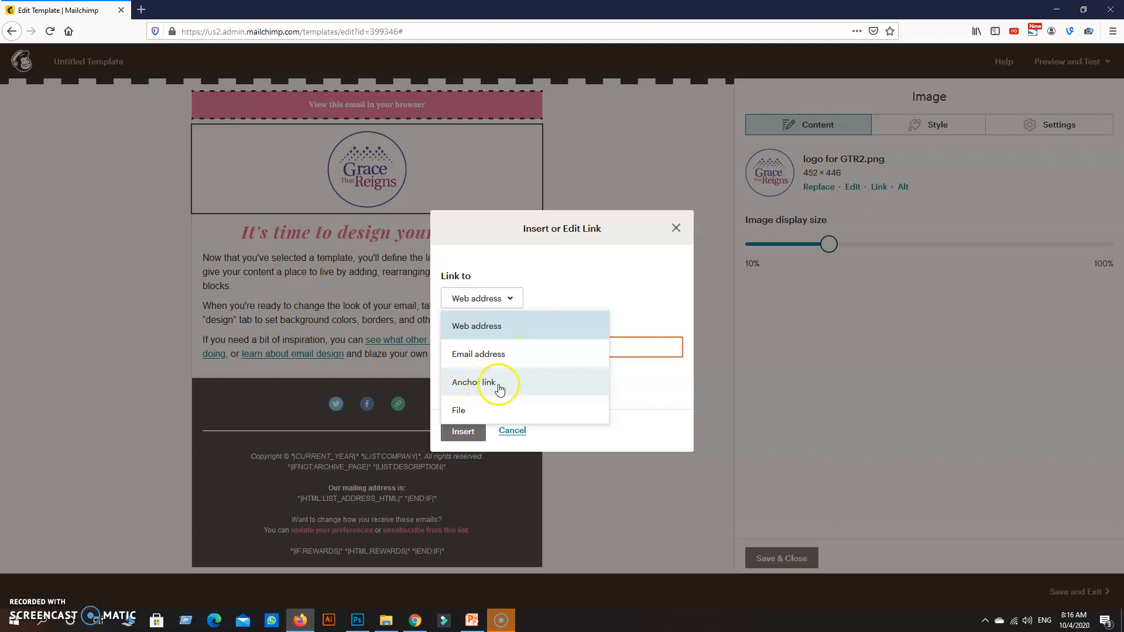
{"action": "left_click", "coordinate": [468, 355]}
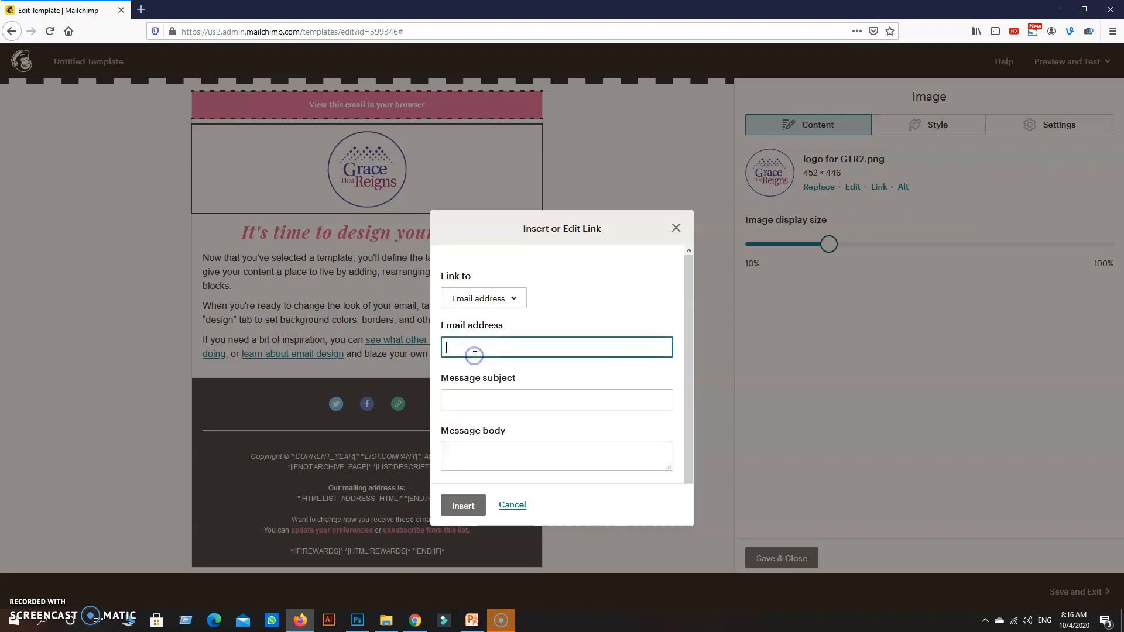
{"action": "left_click", "coordinate": [523, 348]}
{"action": "scroll", "coordinate": [505, 401], "scroll_direction": "down", "scroll_amount": 1}
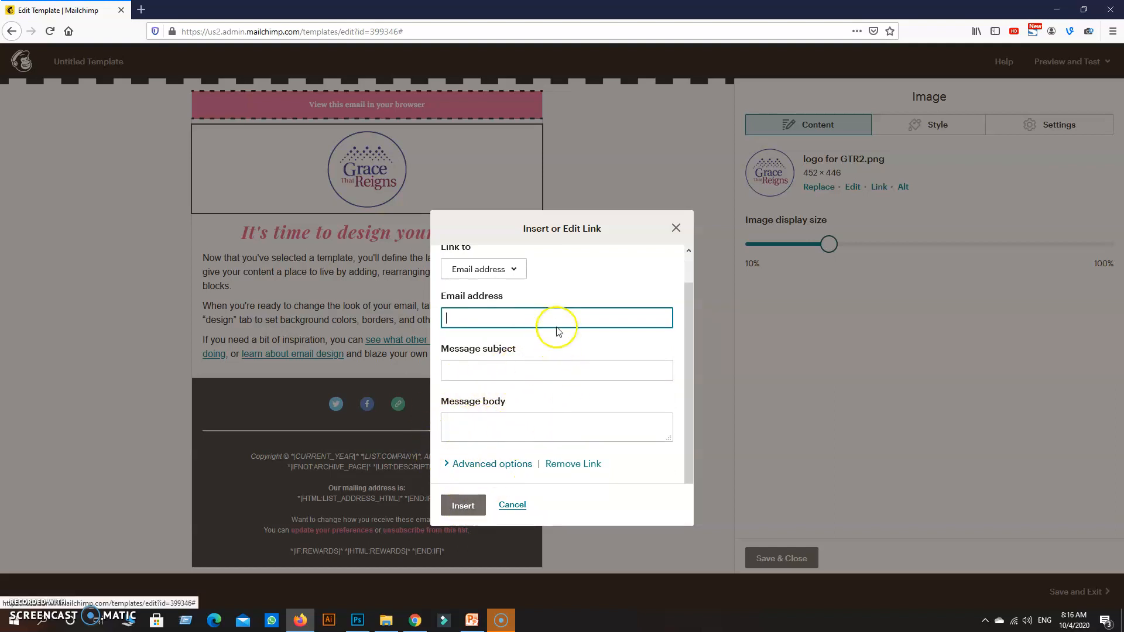
{"action": "left_click", "coordinate": [502, 268]}
{"action": "left_click", "coordinate": [492, 350]}
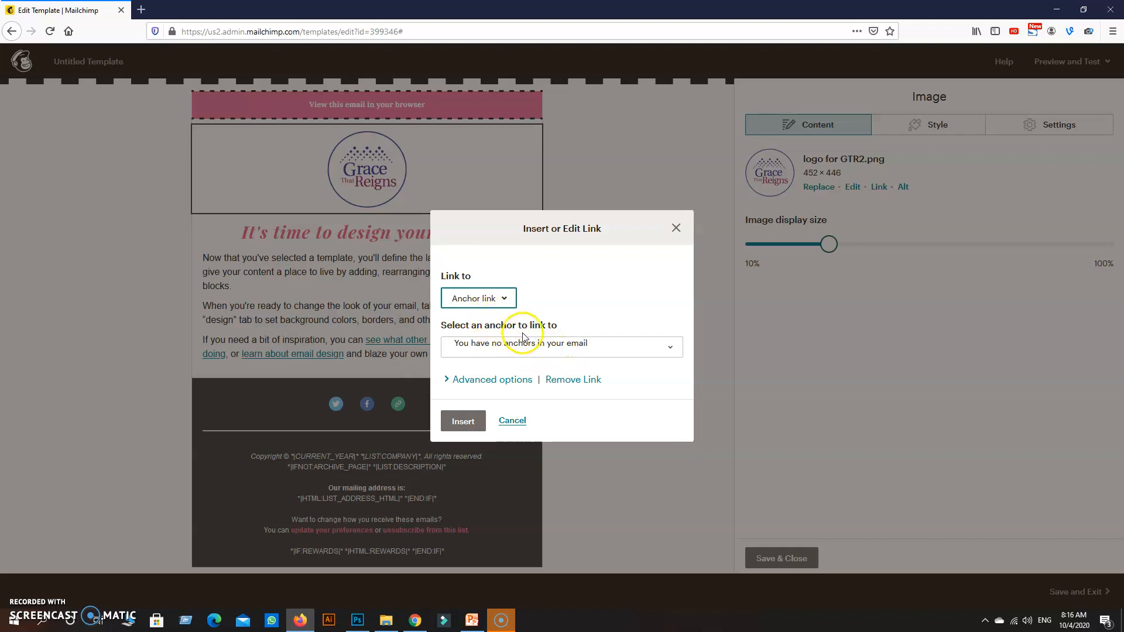
{"action": "left_click", "coordinate": [504, 300]}
{"action": "left_click", "coordinate": [472, 406]}
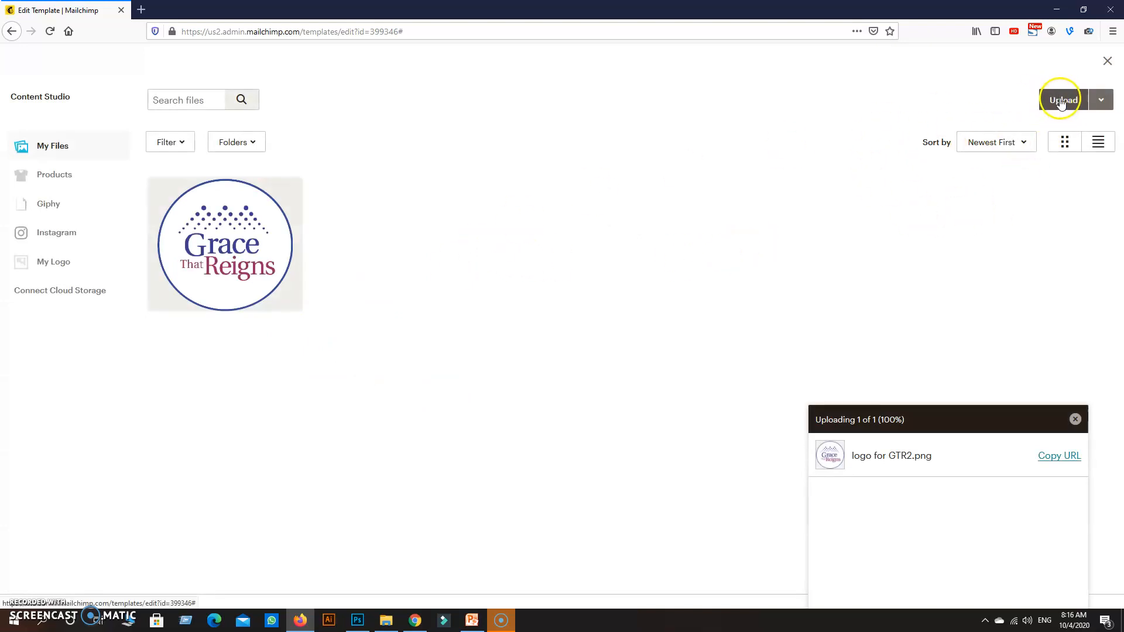
{"action": "left_click", "coordinate": [1108, 62]}
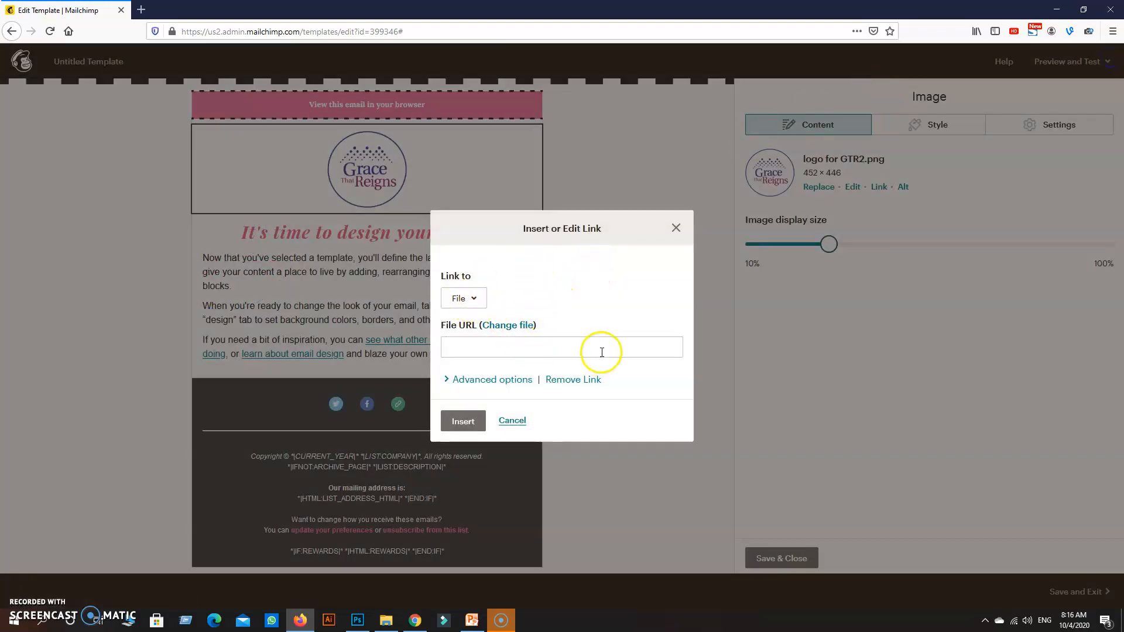
Step: Set the logo image's link type to Web address and insert the link
{"action": "left_click", "coordinate": [474, 299]}
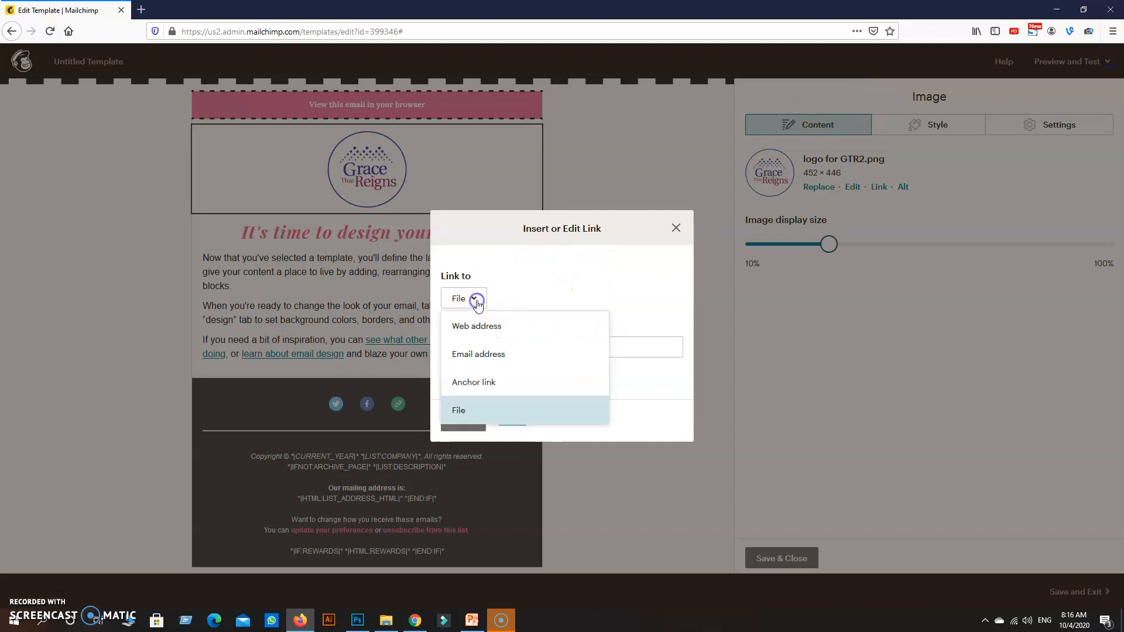
{"action": "left_click", "coordinate": [487, 324]}
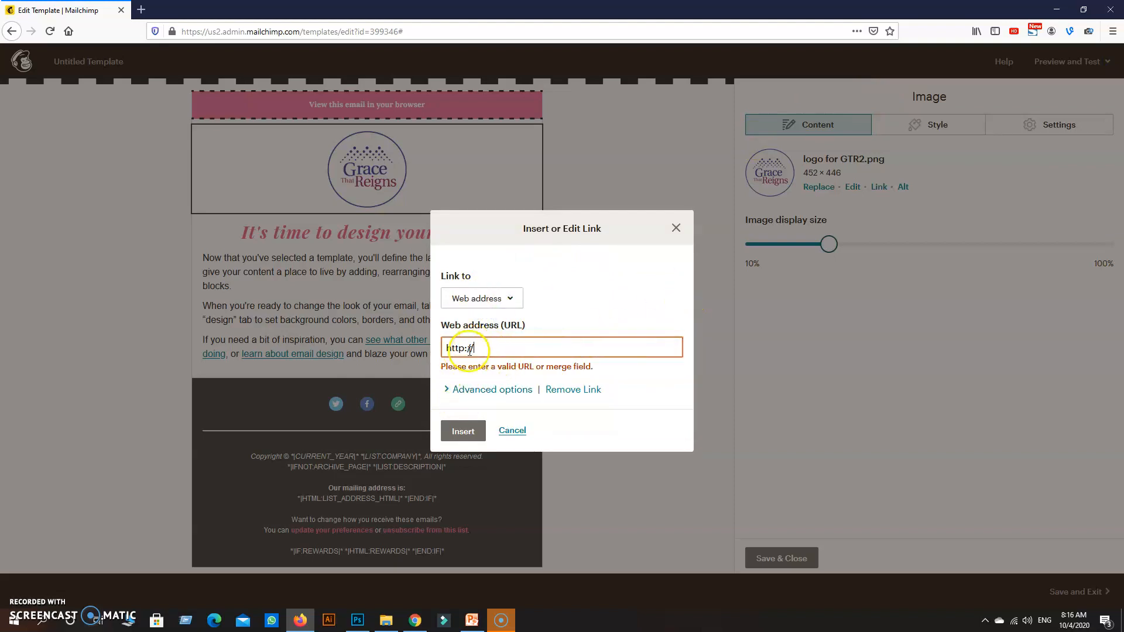
{"action": "left_click", "coordinate": [462, 432]}
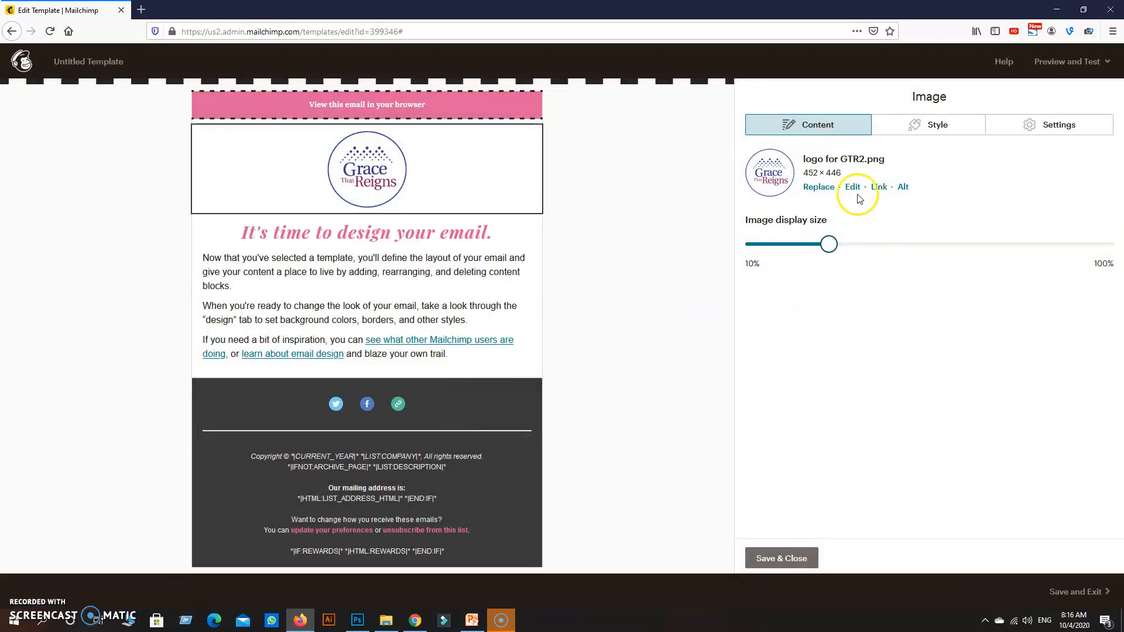
Step: Open the logo image's alt-text field, read the help article explaining alt text, and return to the template editor
{"action": "left_click", "coordinate": [903, 187]}
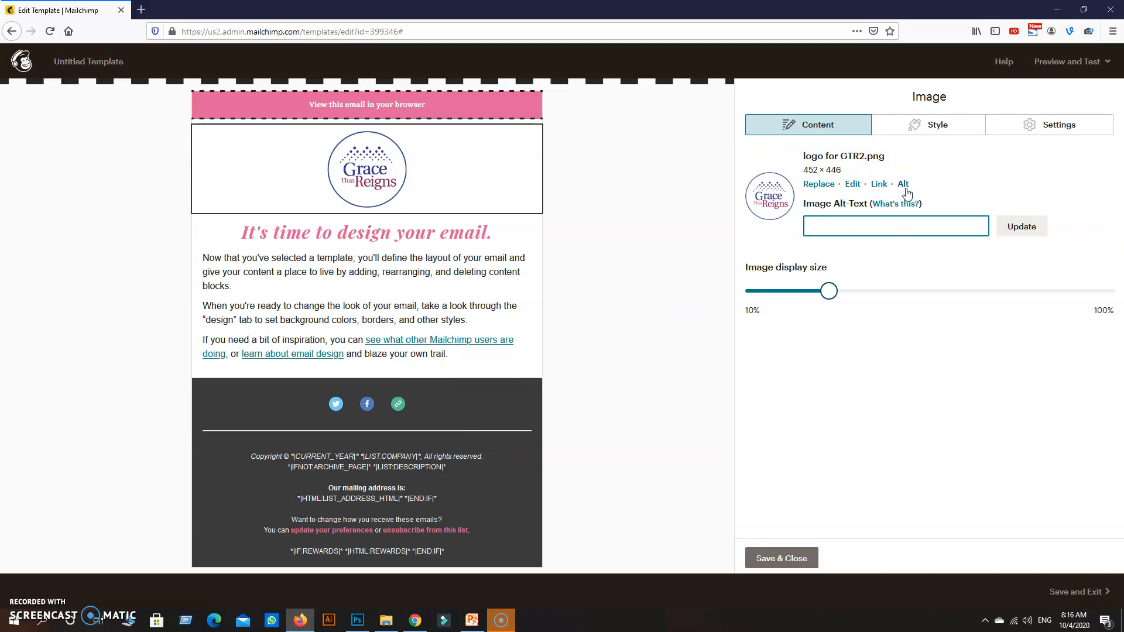
{"action": "left_click", "coordinate": [811, 221]}
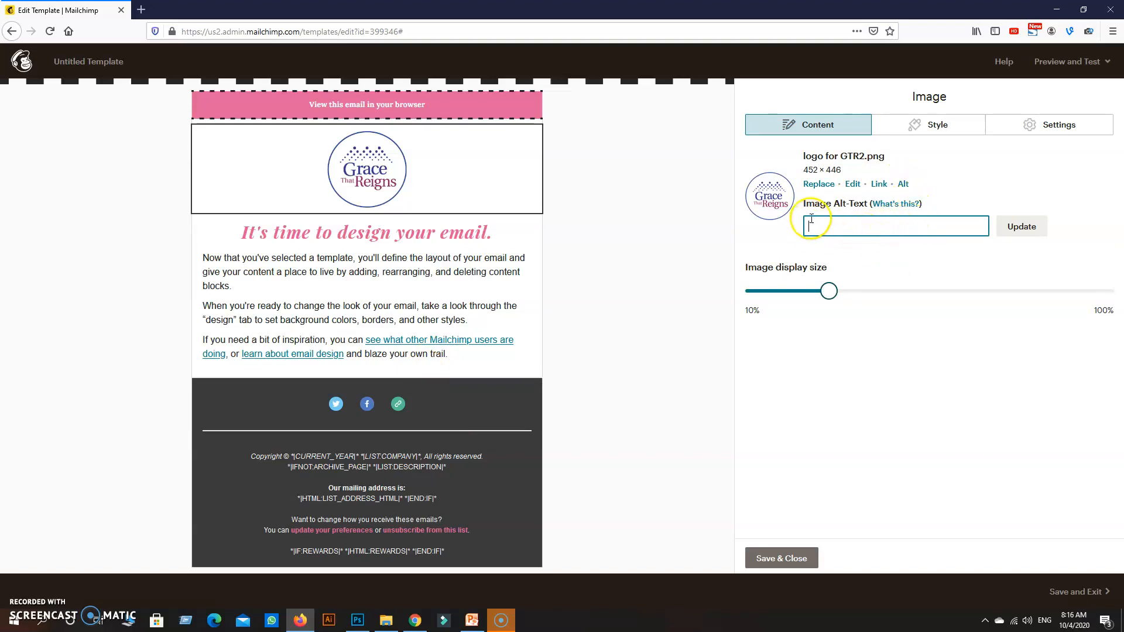
{"action": "left_click", "coordinate": [896, 205]}
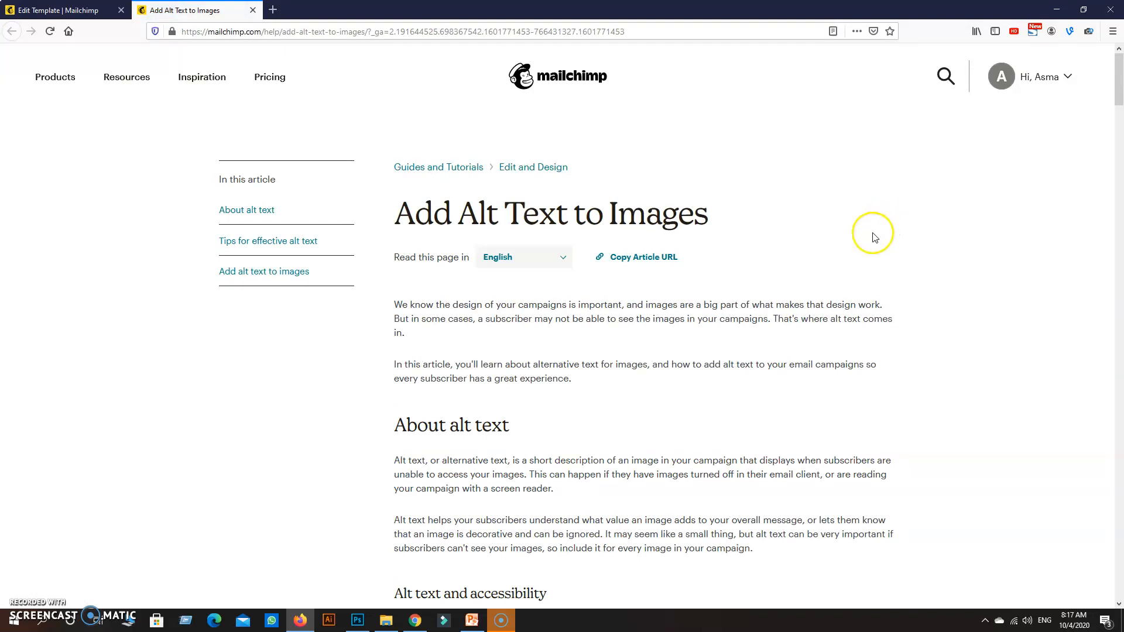
{"action": "scroll", "coordinate": [615, 387], "scroll_direction": "down", "scroll_amount": 1}
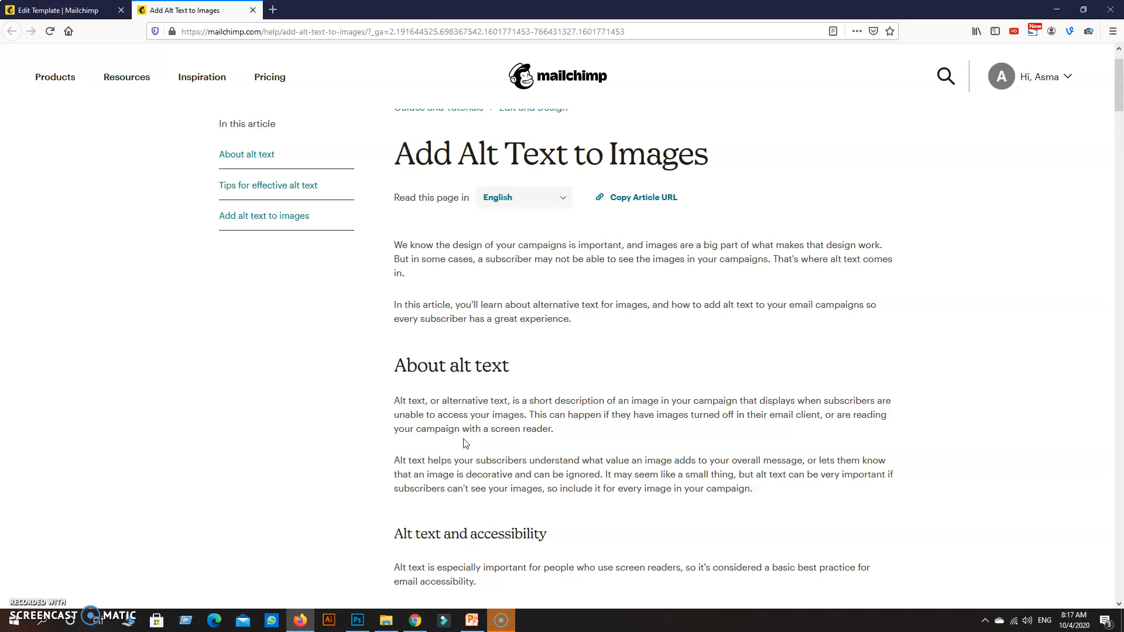
{"action": "left_click", "coordinate": [29, 10]}
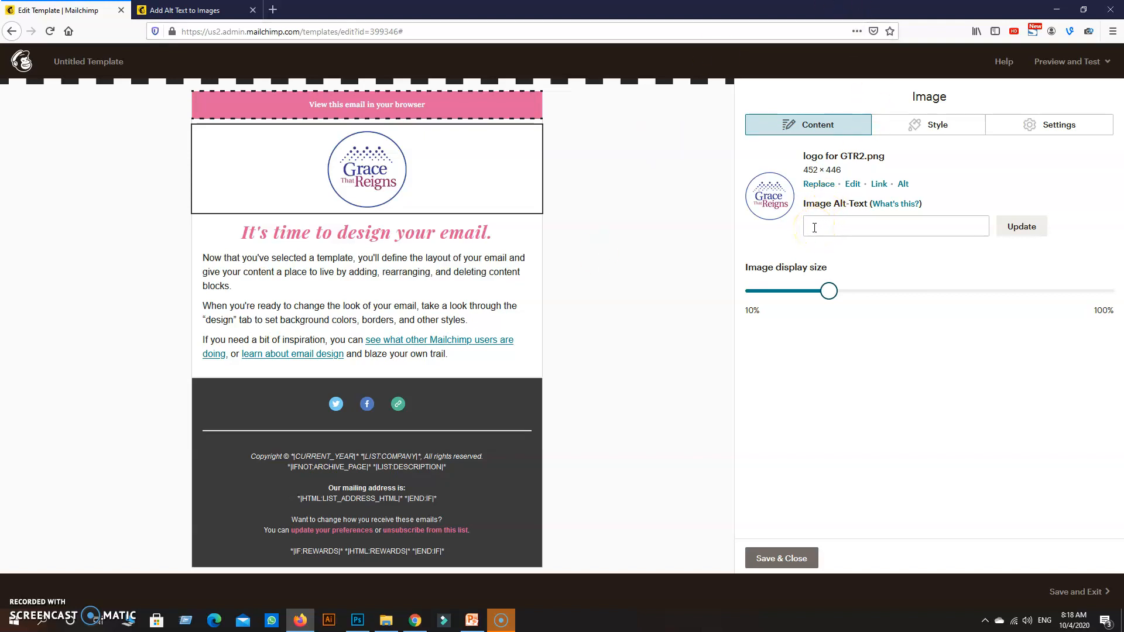
Step: Save and close the logo image block and open the text block below the logo for editing
{"action": "left_click", "coordinate": [861, 225]}
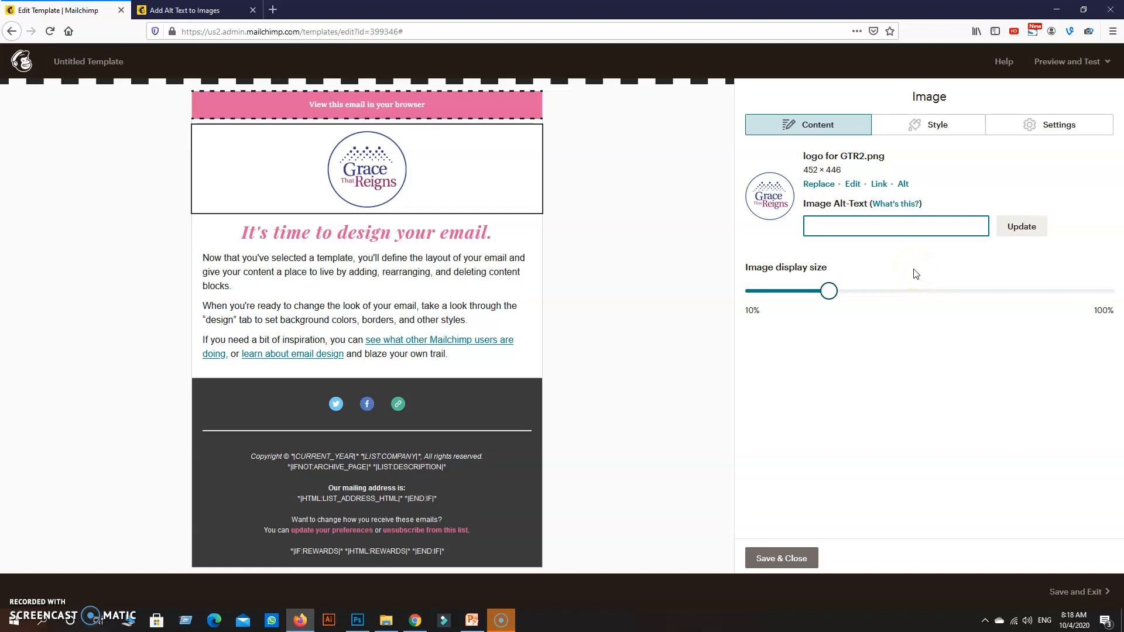
{"action": "left_click", "coordinate": [787, 559]}
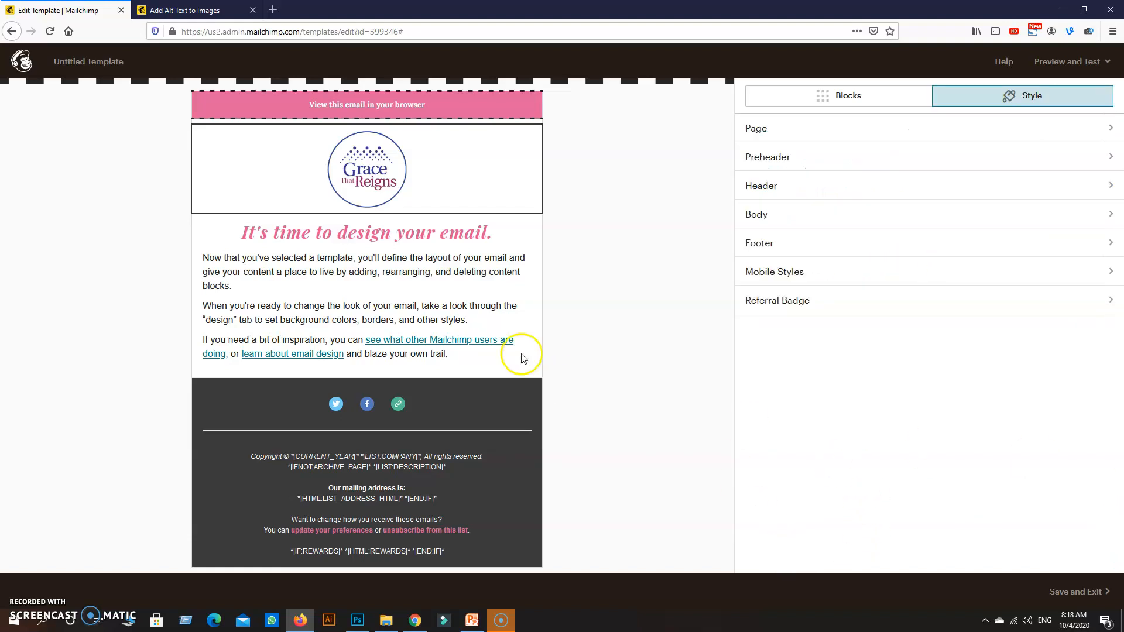
{"action": "left_click", "coordinate": [467, 229]}
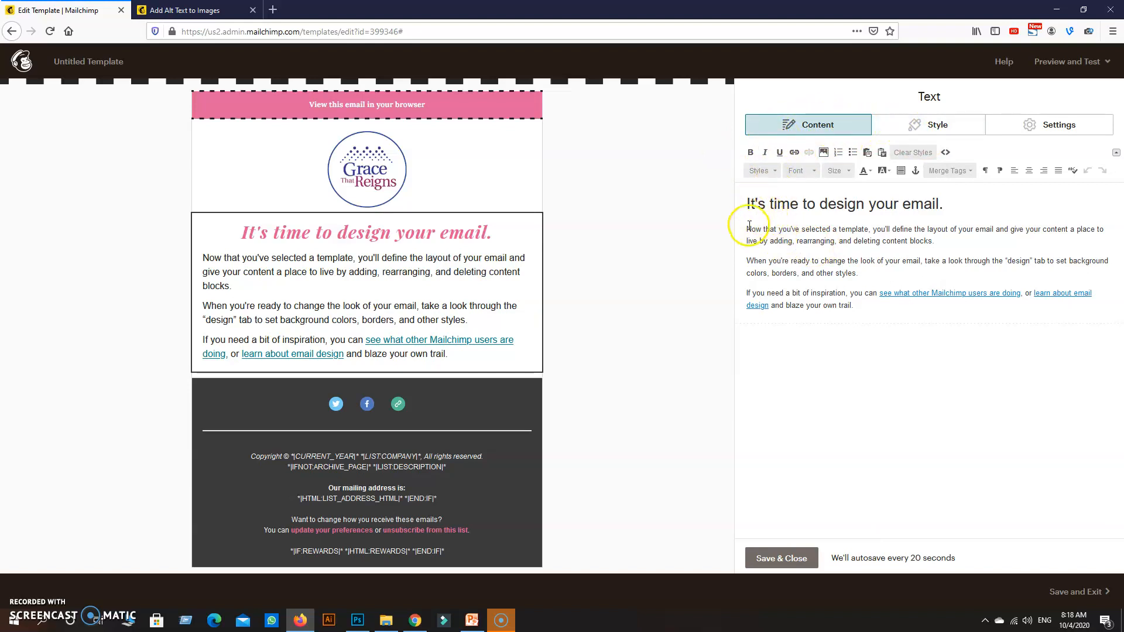
Step: Select the three body paragraphs and look through the block and inline styles available for them
{"action": "left_click_drag", "start_coordinate": [746, 229], "coordinate": [853, 310]}
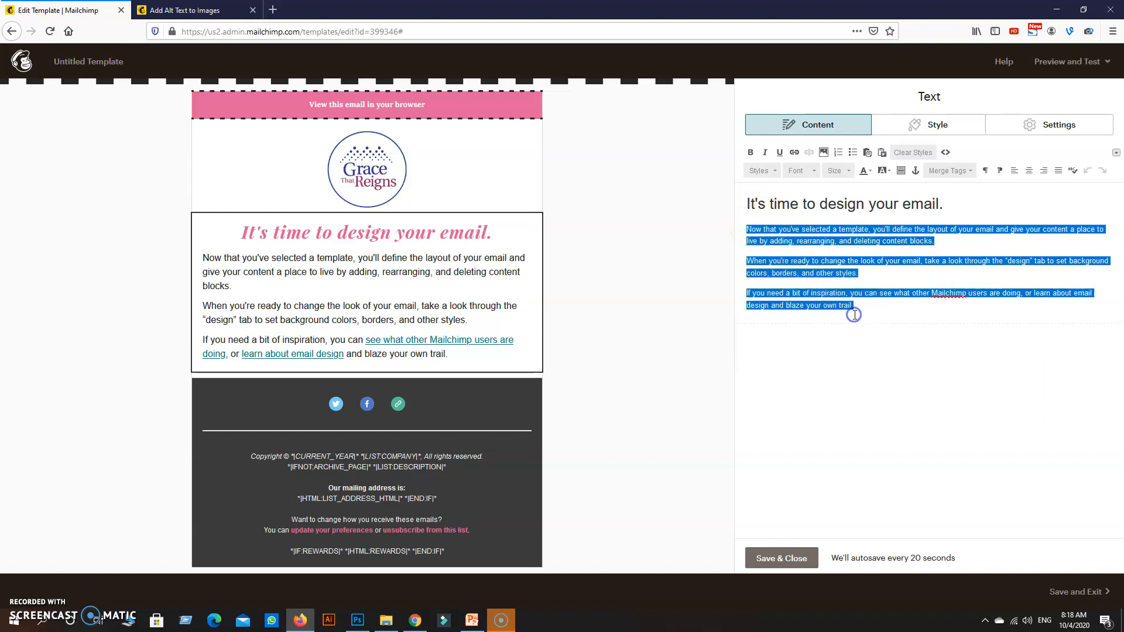
{"action": "left_click", "coordinate": [852, 311]}
{"action": "left_click_drag", "start_coordinate": [747, 228], "coordinate": [855, 308]}
{"action": "left_click", "coordinate": [770, 172]}
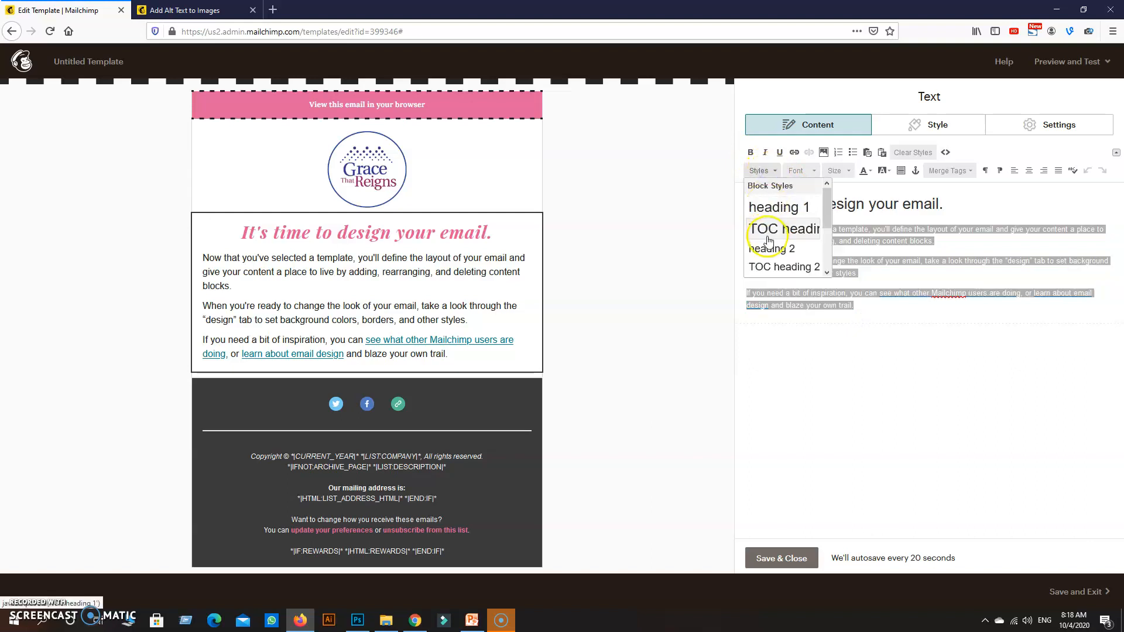
{"action": "scroll", "coordinate": [768, 237], "scroll_direction": "down", "scroll_amount": 2}
{"action": "scroll", "coordinate": [776, 244], "scroll_direction": "down", "scroll_amount": 1}
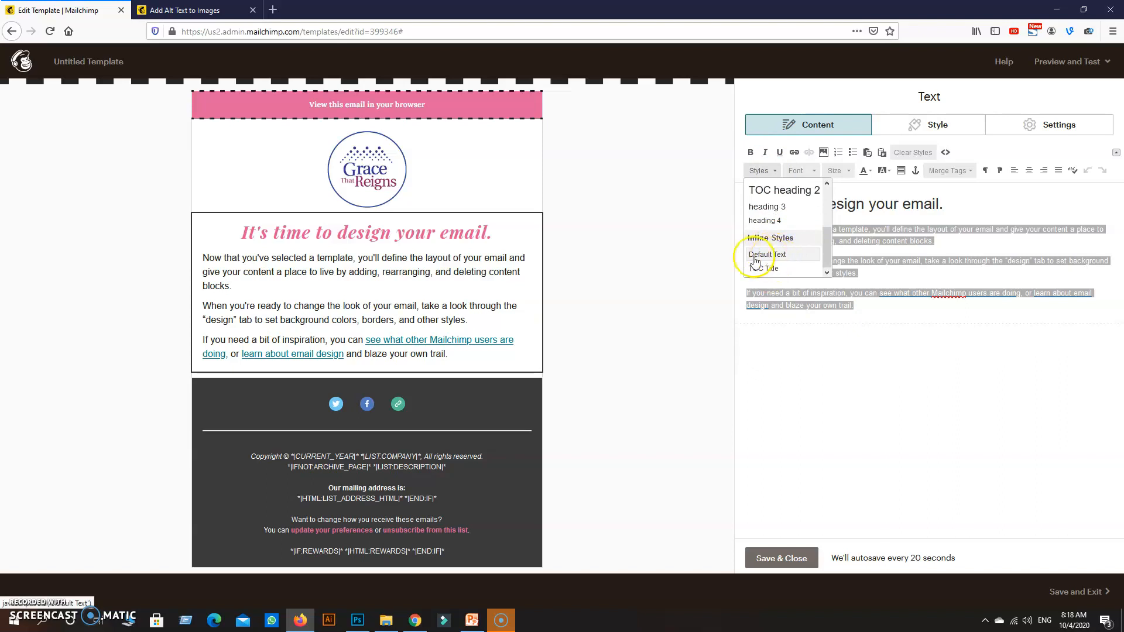
{"action": "scroll", "coordinate": [776, 263], "scroll_direction": "up", "scroll_amount": 3}
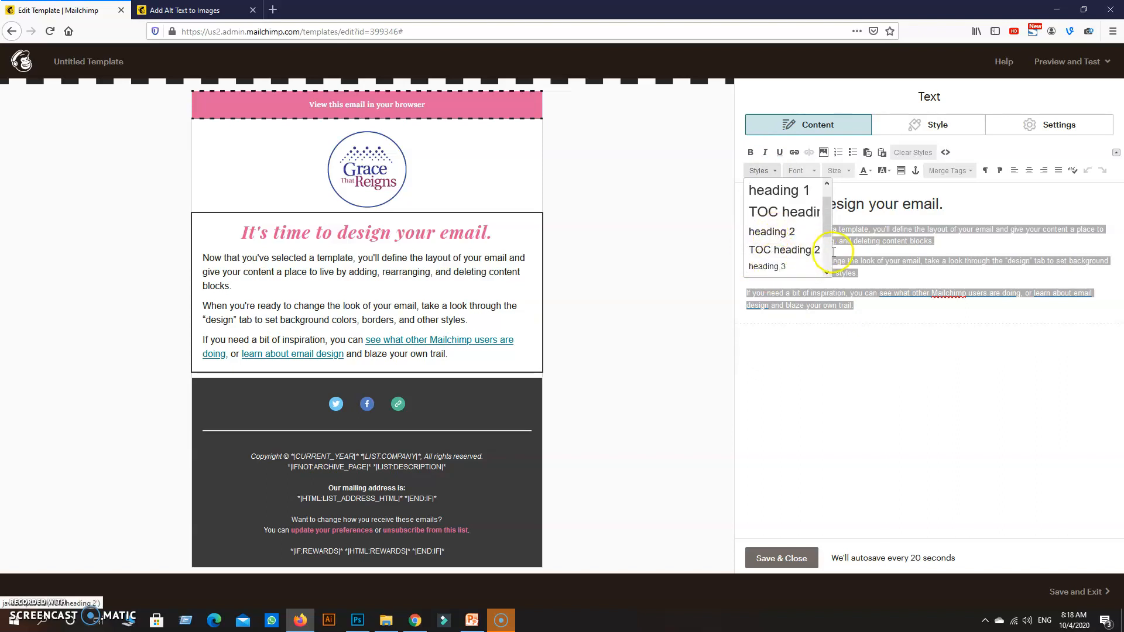
{"action": "scroll", "coordinate": [826, 252], "scroll_direction": "down", "scroll_amount": 3}
{"action": "left_click", "coordinate": [846, 233]}
Step: Italicize the three body paragraphs below the heading
{"action": "left_click_drag", "start_coordinate": [747, 230], "coordinate": [859, 306]}
{"action": "left_click", "coordinate": [749, 233]}
{"action": "left_click_drag", "start_coordinate": [749, 233], "coordinate": [889, 322]}
{"action": "left_click", "coordinate": [764, 154]}
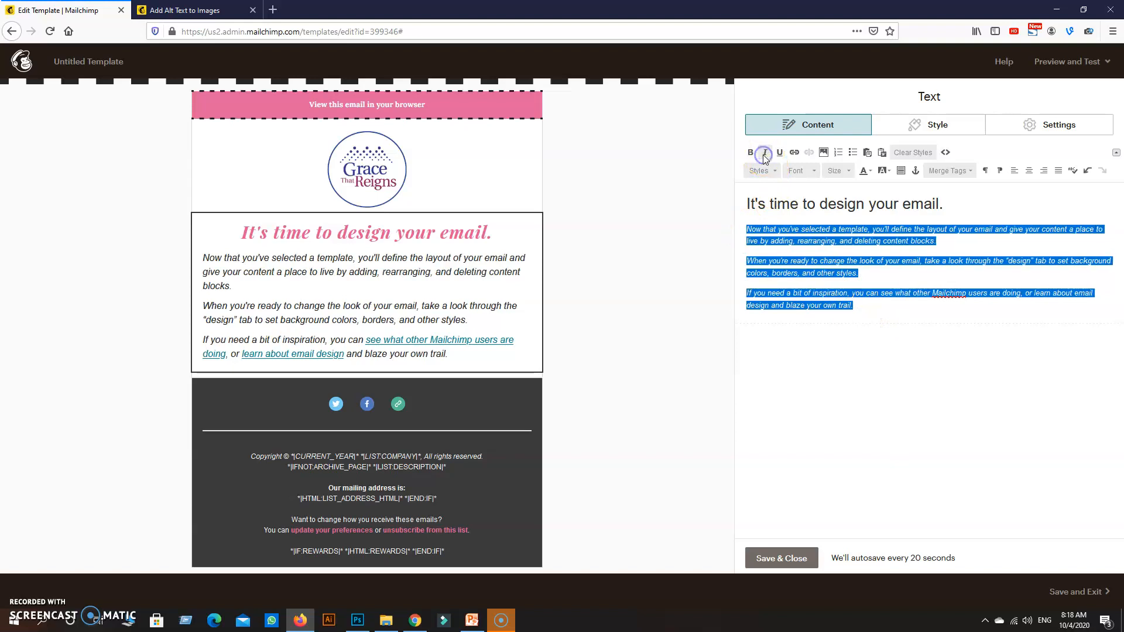
{"action": "left_click", "coordinate": [807, 289]}
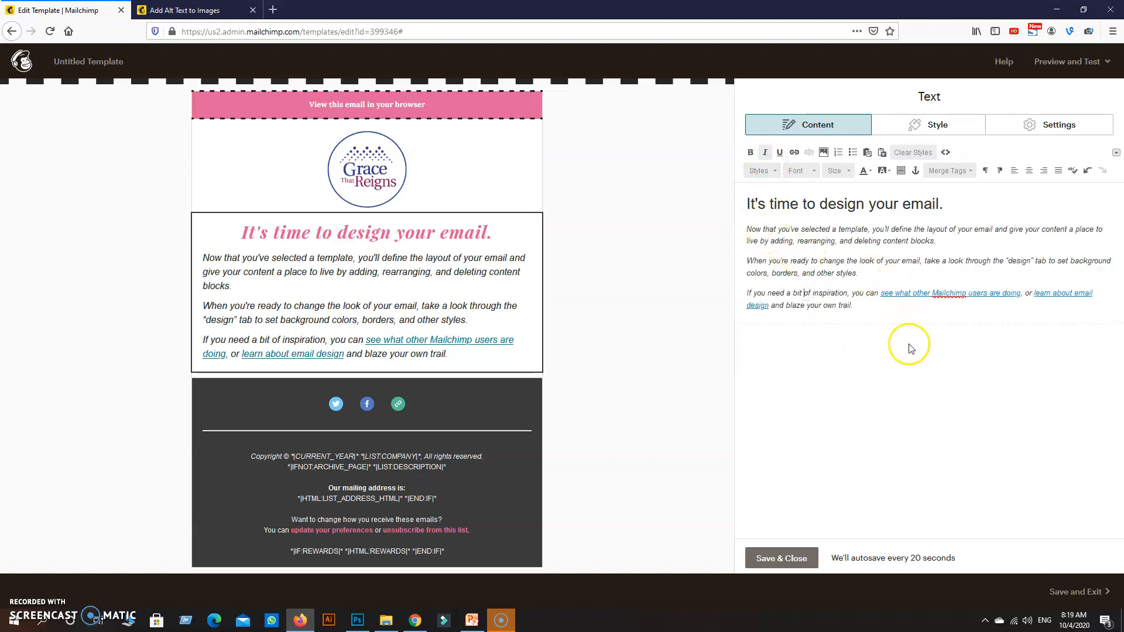
Step: Underline the three body paragraphs and remove the underline again
{"action": "left_click_drag", "start_coordinate": [744, 229], "coordinate": [864, 311]}
{"action": "left_click", "coordinate": [780, 152]}
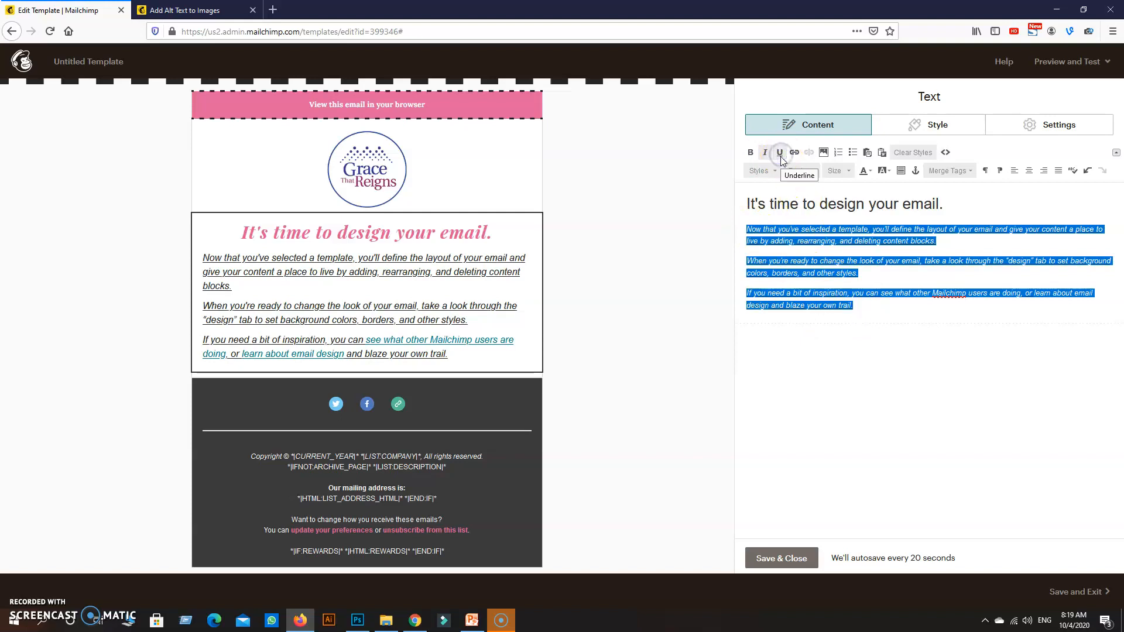
{"action": "left_click", "coordinate": [780, 152]}
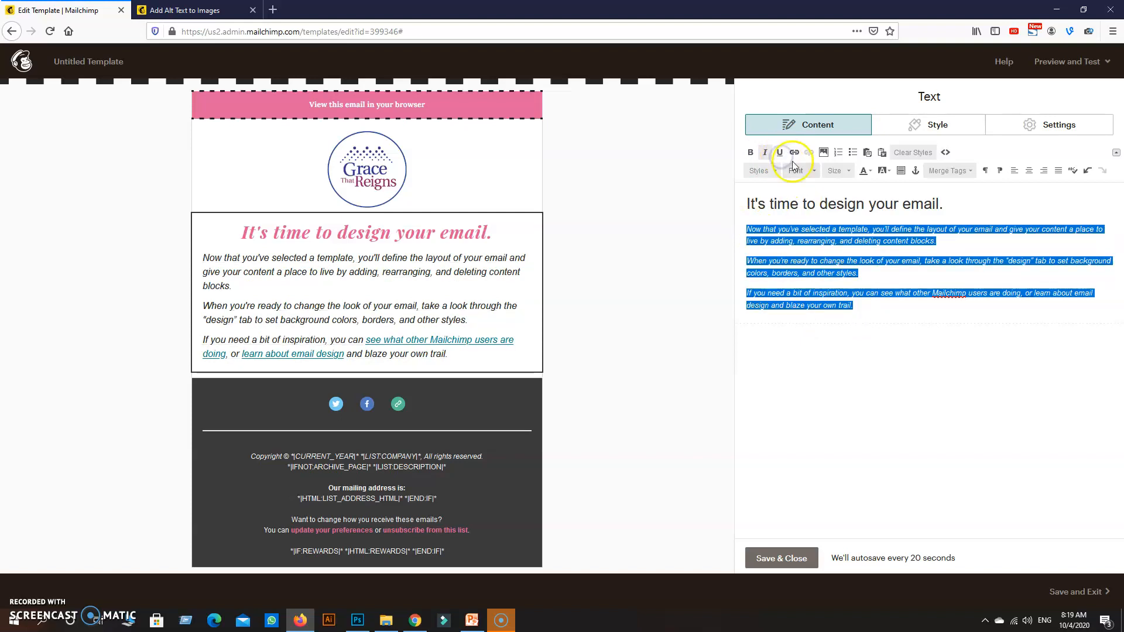
Step: Insert a web address link on the words "Now that you've" in the first body paragraph
{"action": "left_click", "coordinate": [796, 154]}
{"action": "left_click", "coordinate": [746, 229]}
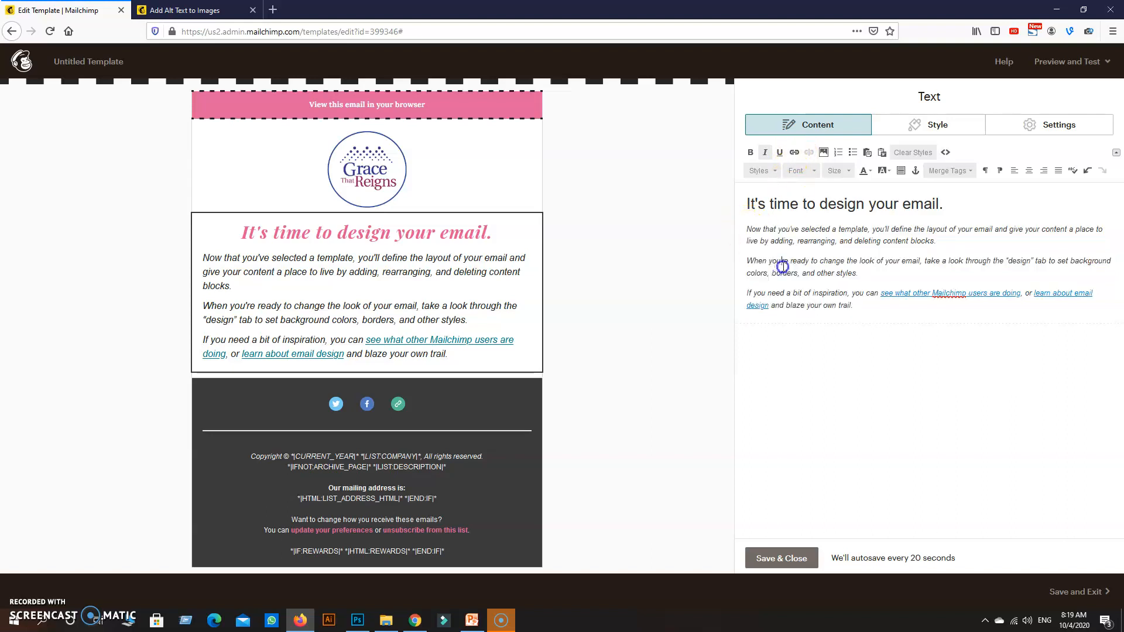
{"action": "left_click_drag", "start_coordinate": [746, 229], "coordinate": [759, 229]}
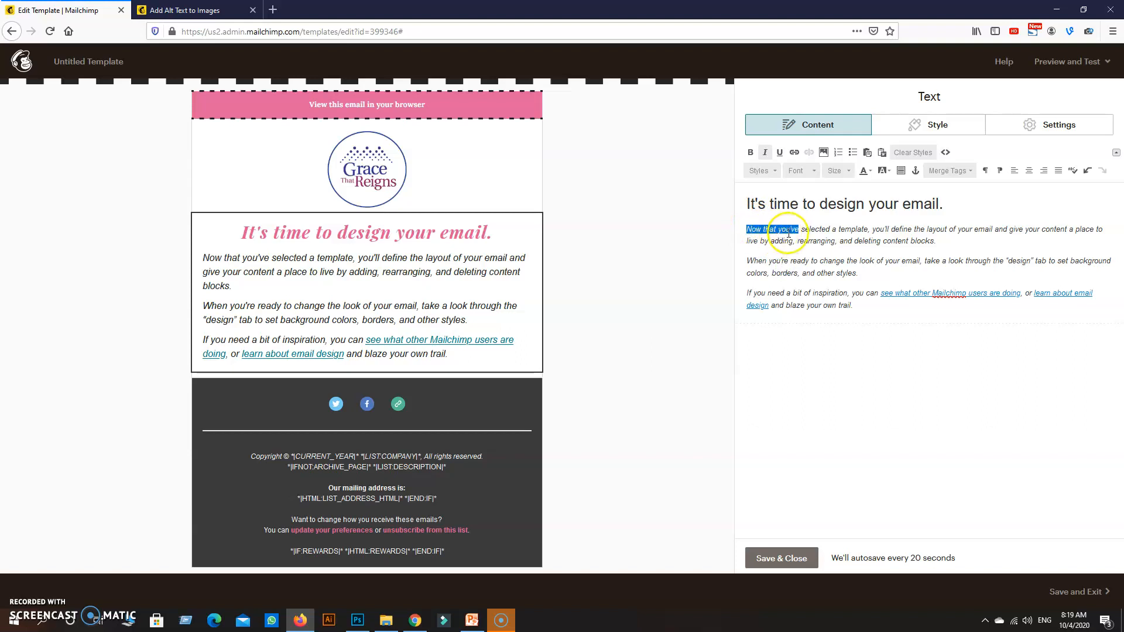
{"action": "left_click", "coordinate": [795, 153]}
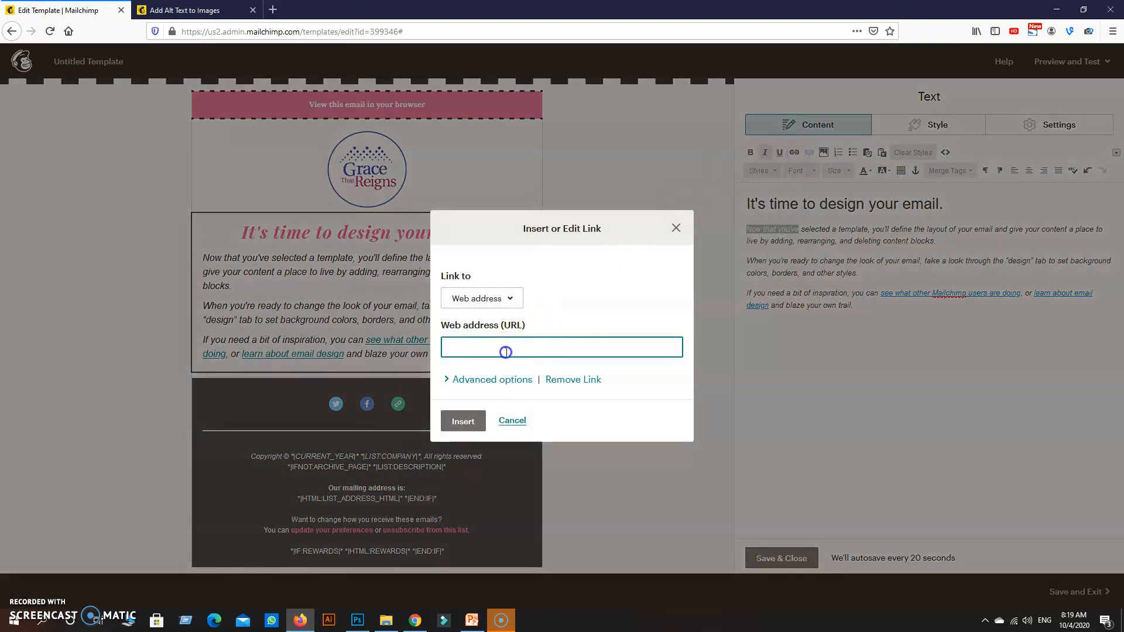
{"action": "left_click", "coordinate": [463, 421]}
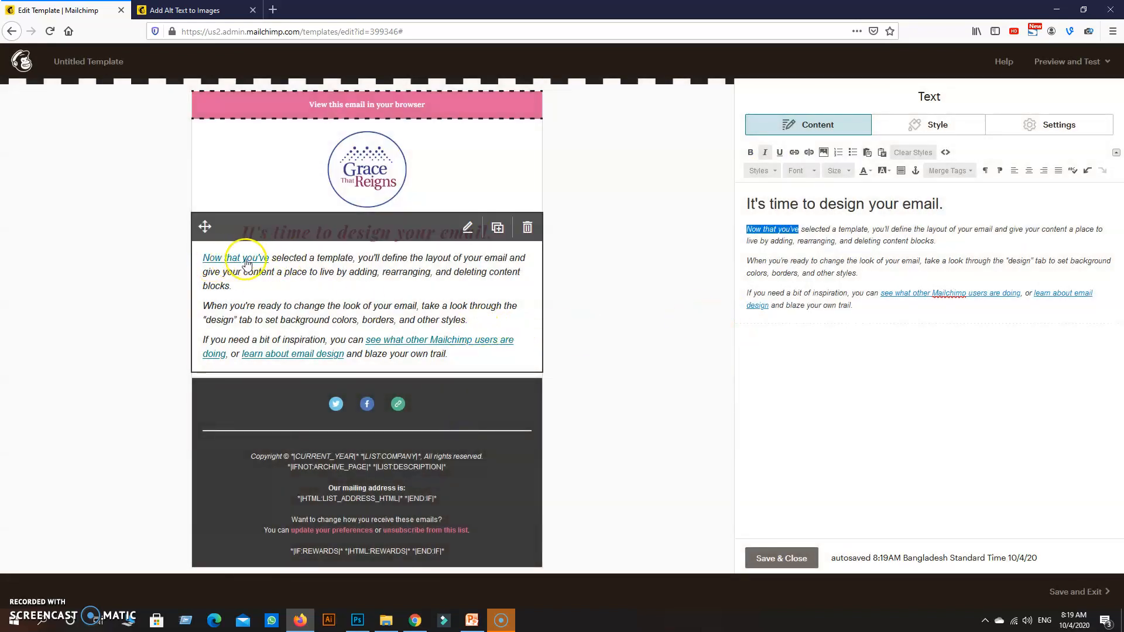
{"action": "left_click", "coordinate": [815, 247]}
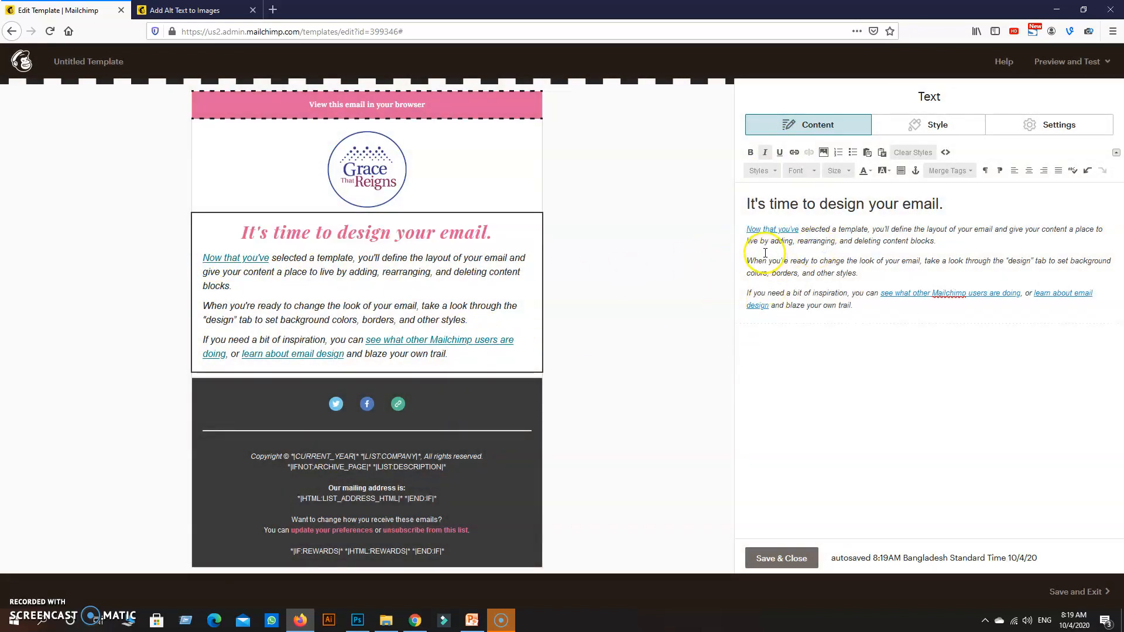
Step: Remove the link from the words "Now that you've" in the first body paragraph
{"action": "left_click", "coordinate": [748, 230]}
{"action": "left_click", "coordinate": [792, 240]}
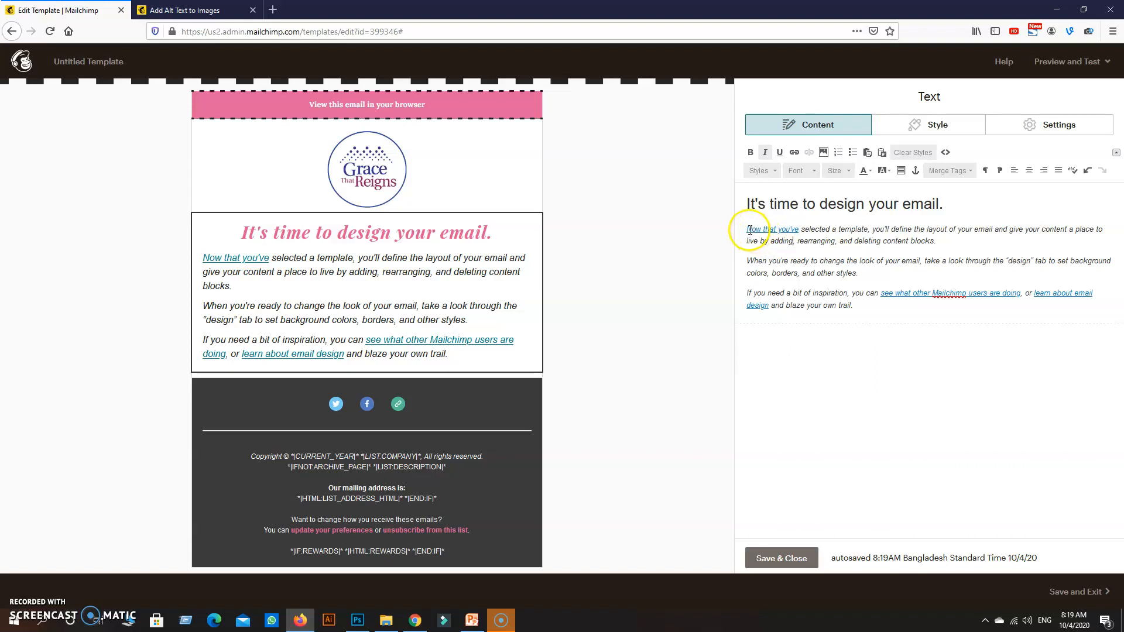
{"action": "left_click", "coordinate": [748, 229]}
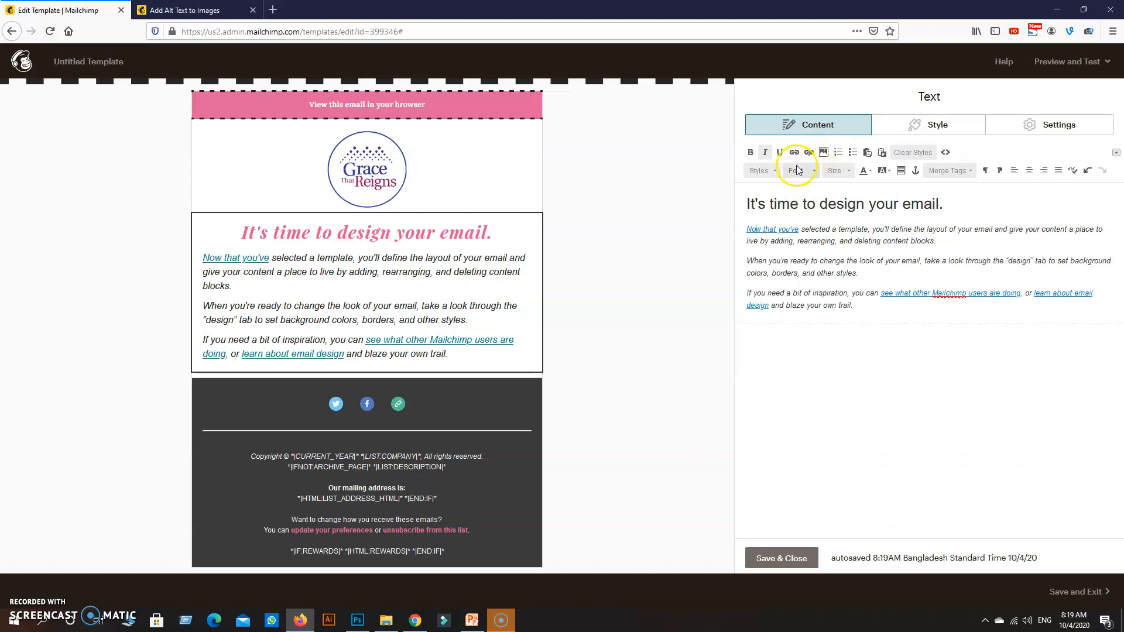
{"action": "left_click", "coordinate": [821, 228]}
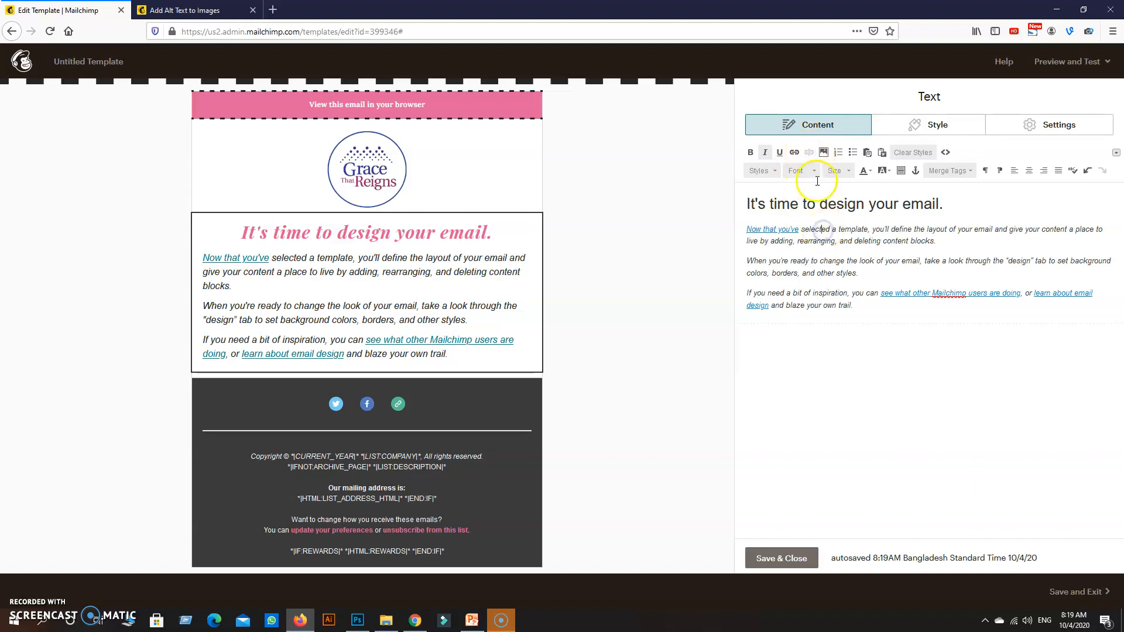
{"action": "left_click", "coordinate": [858, 231]}
{"action": "left_click", "coordinate": [782, 230]}
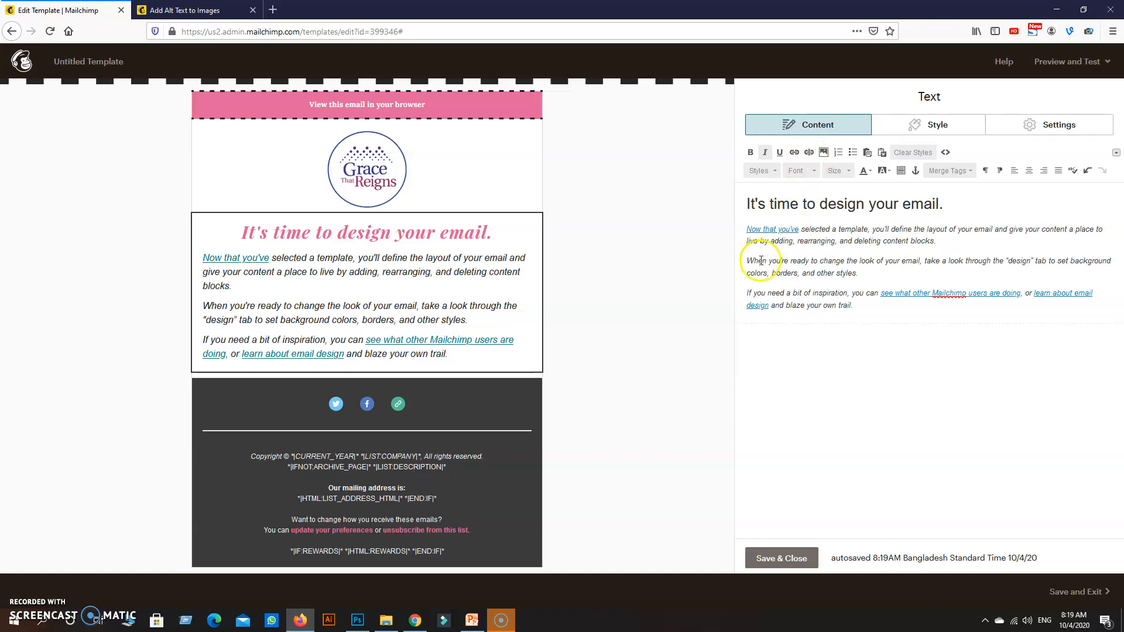
{"action": "left_click_drag", "start_coordinate": [746, 229], "coordinate": [763, 230]}
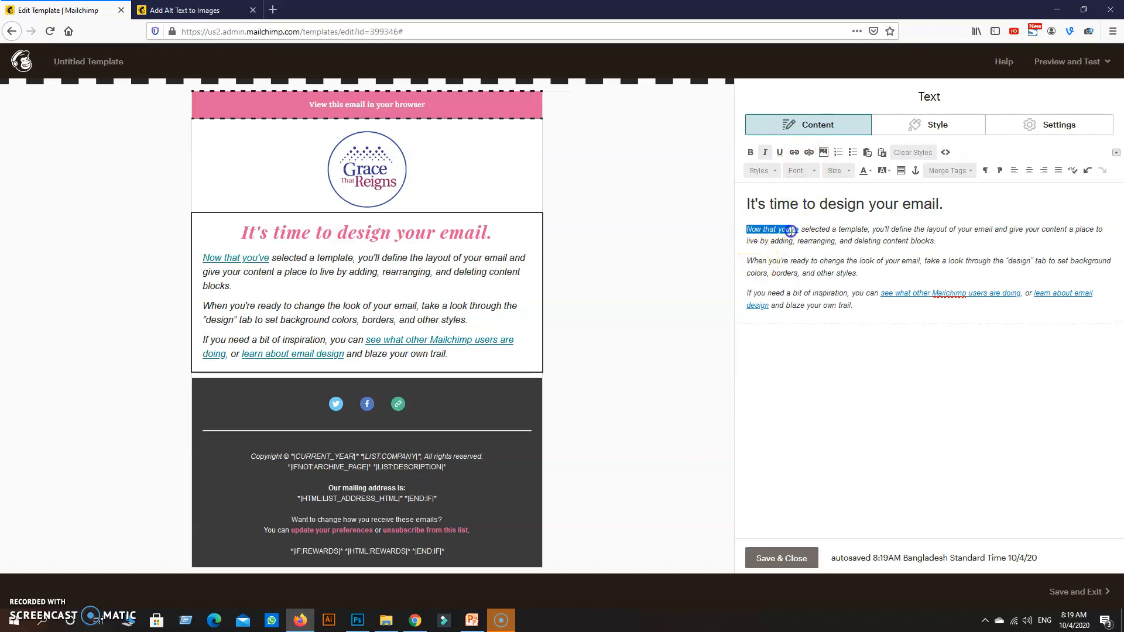
{"action": "left_click", "coordinate": [810, 154]}
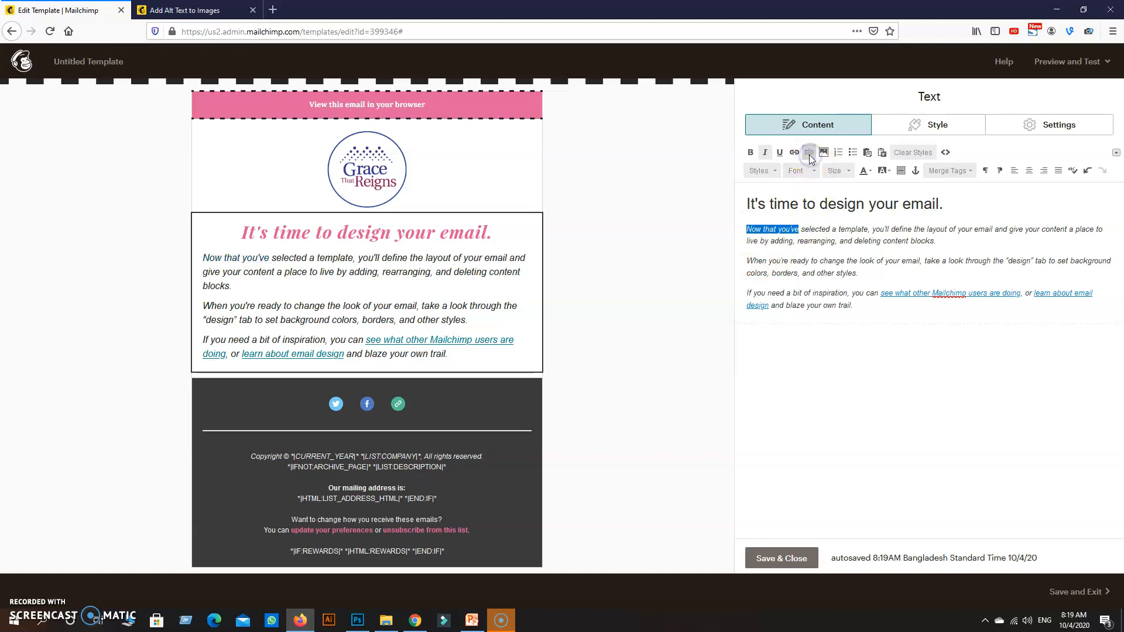
Step: Choose logo for GTR2.png as the image to insert within the word "rearranging" in the first body paragraph
{"action": "left_click", "coordinate": [831, 242]}
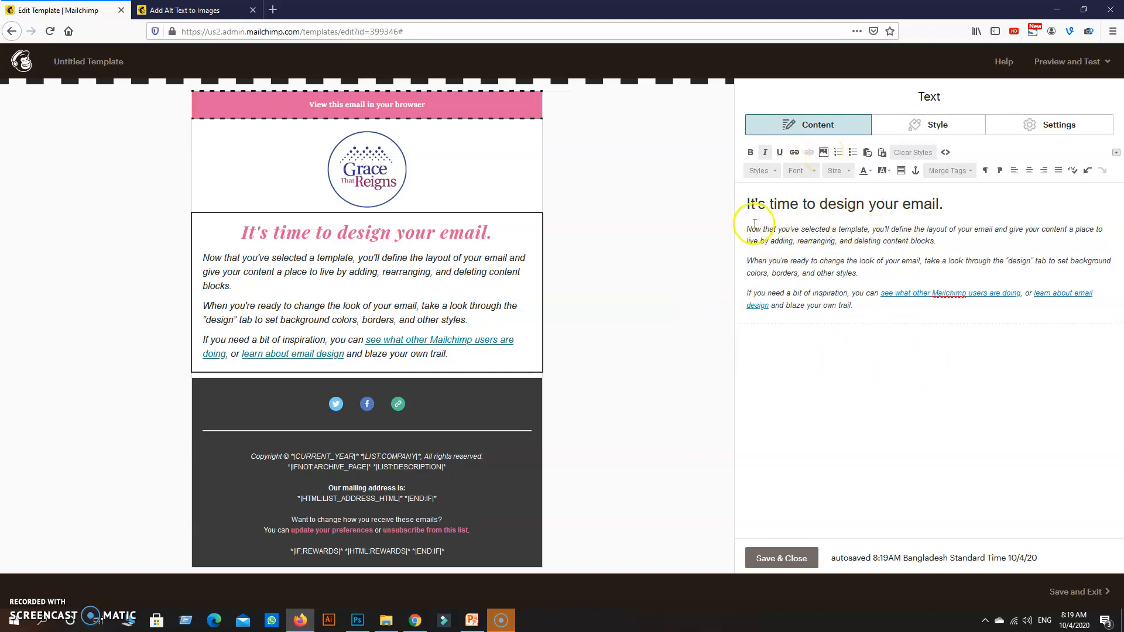
{"action": "mouse_move", "coordinate": [431, 293]}
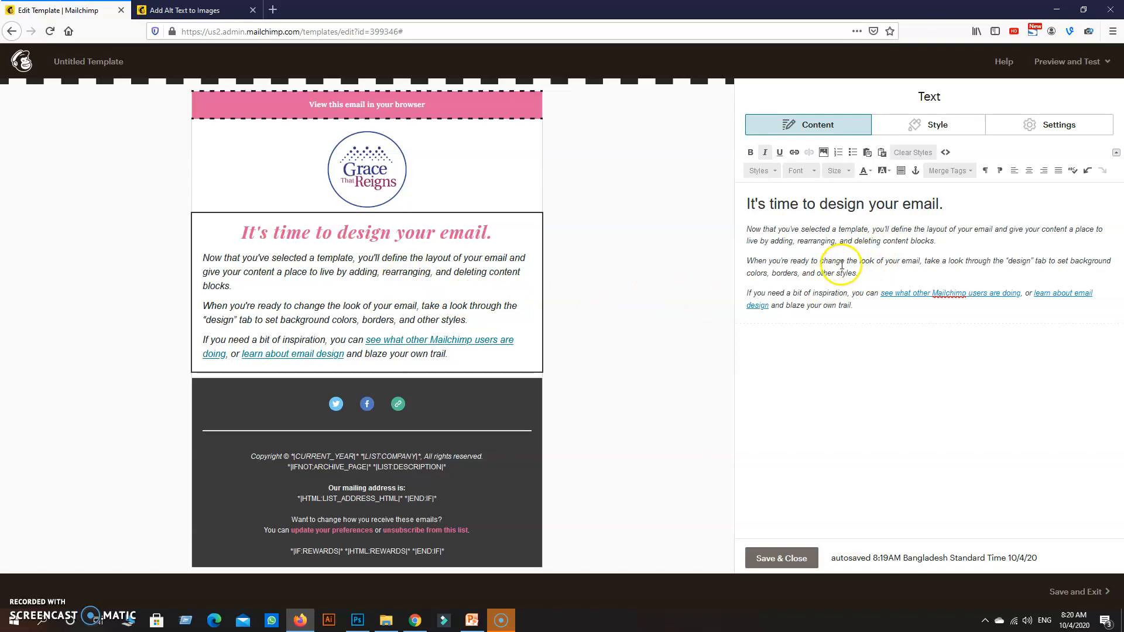
{"action": "left_click", "coordinate": [822, 154]}
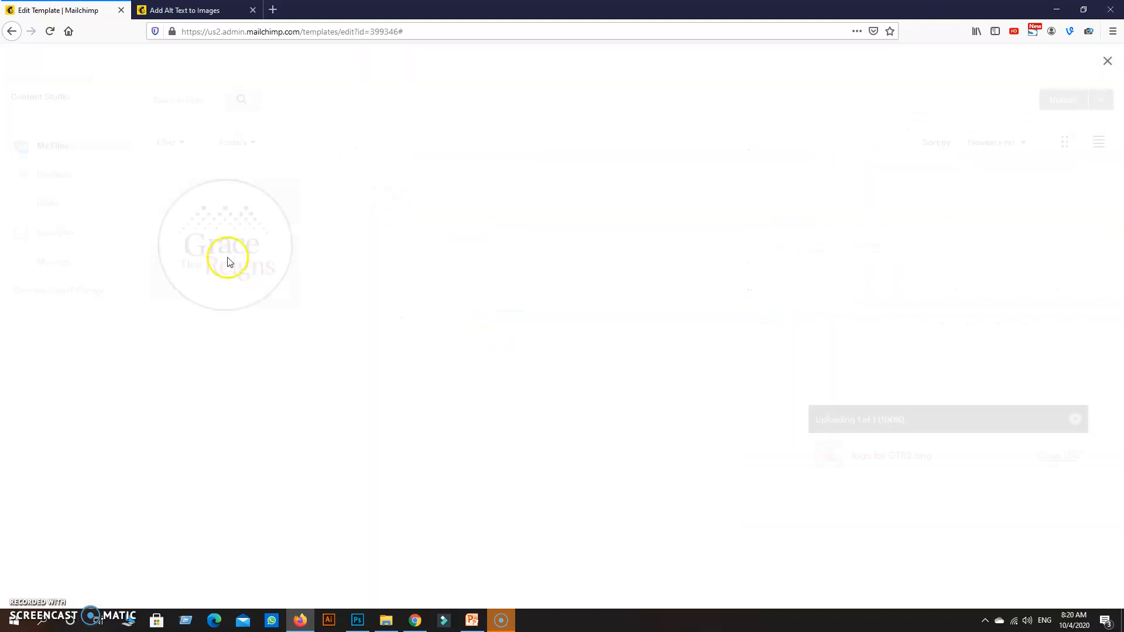
{"action": "left_click", "coordinate": [253, 254]}
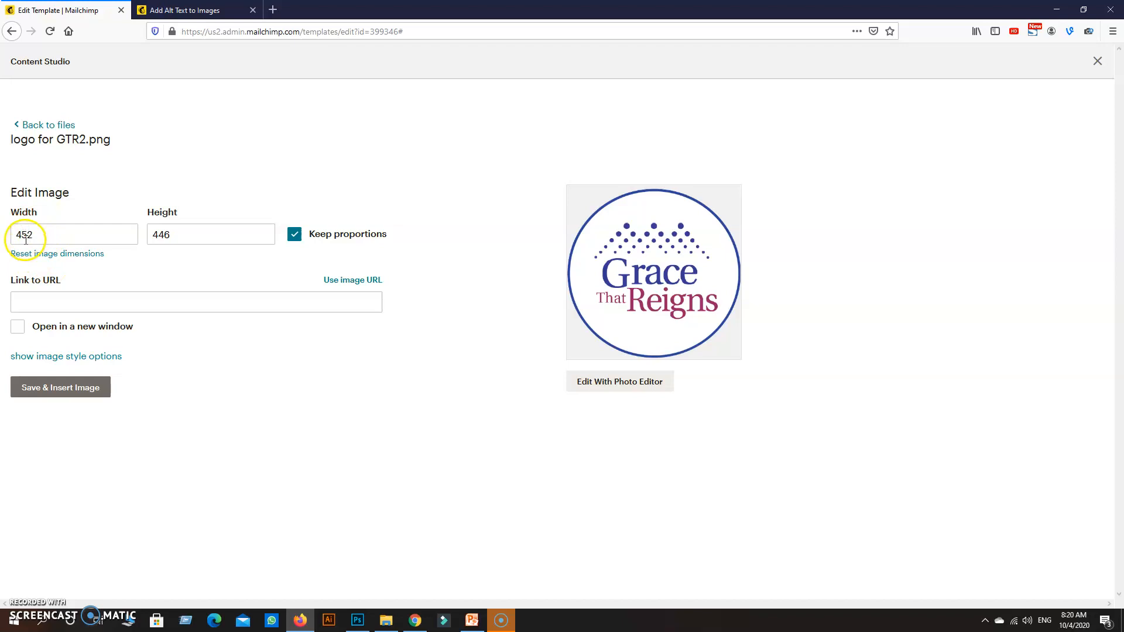
Step: Set the logo image to 45 by 44 with its link opening in a new window, and insert it
{"action": "left_click", "coordinate": [26, 236]}
{"action": "left_click", "coordinate": [26, 236]}
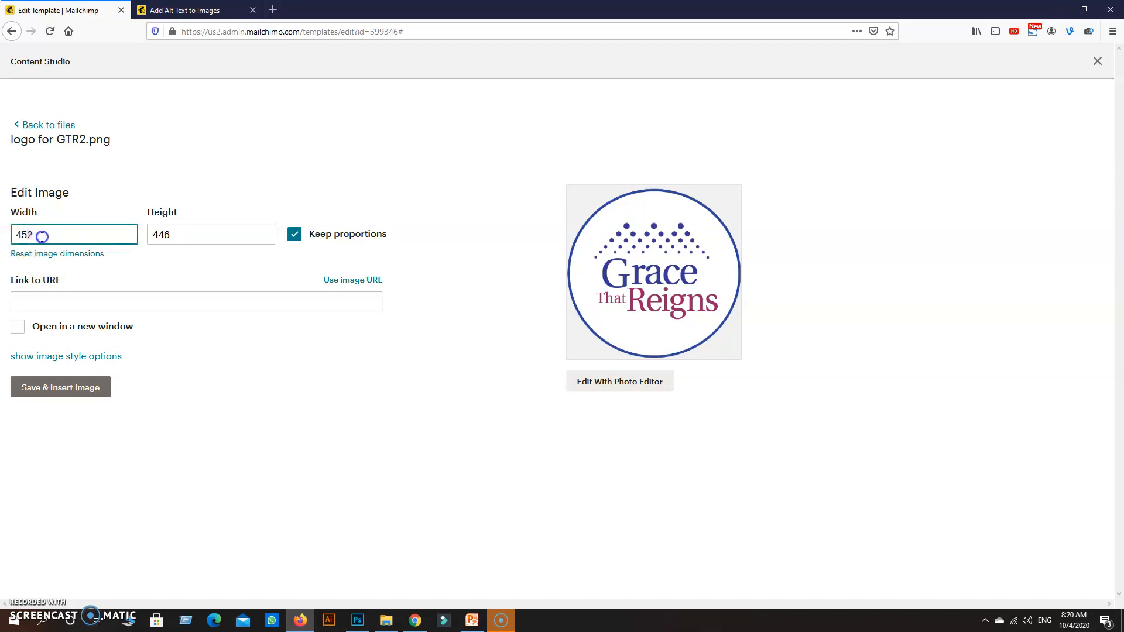
{"action": "key", "text": "BackSpace"}
{"action": "left_click", "coordinate": [196, 240]}
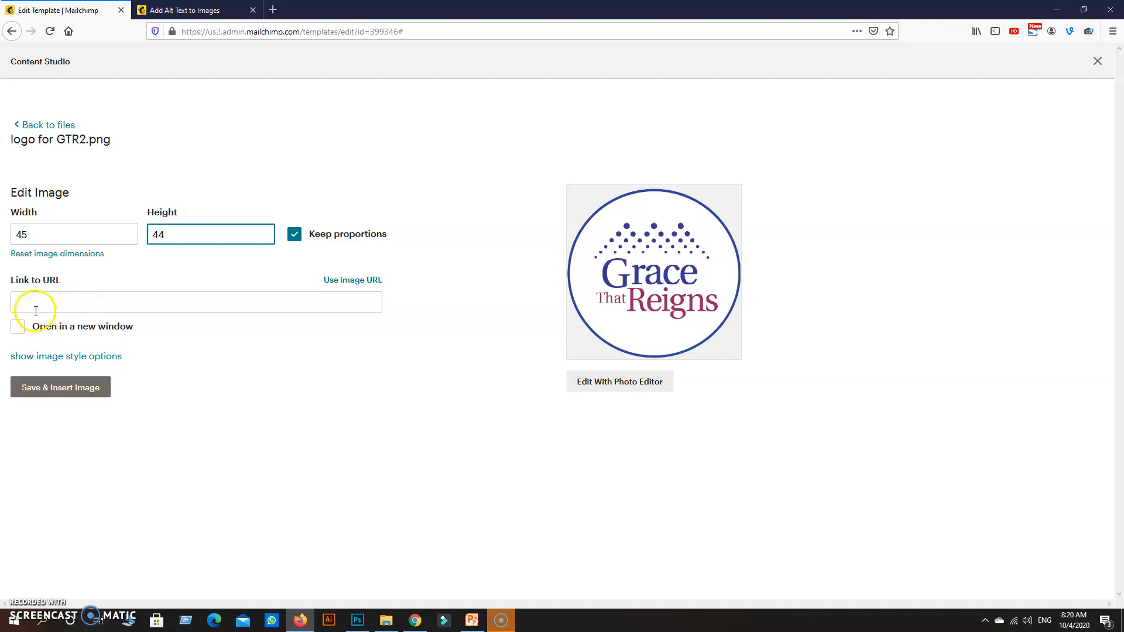
{"action": "left_click", "coordinate": [18, 329]}
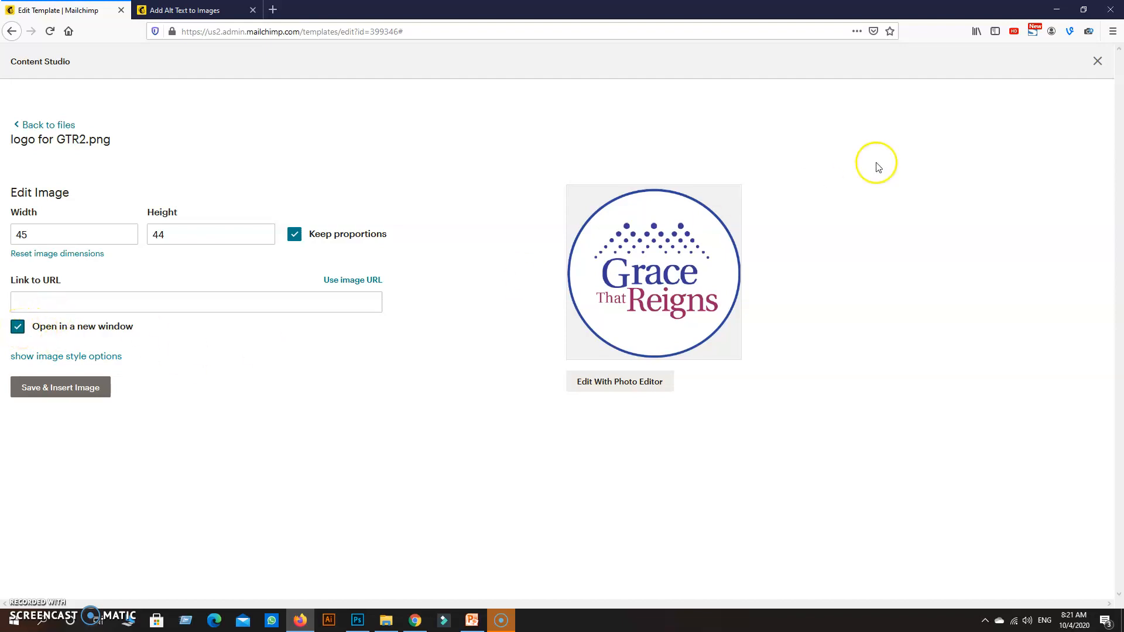
{"action": "left_click", "coordinate": [68, 389]}
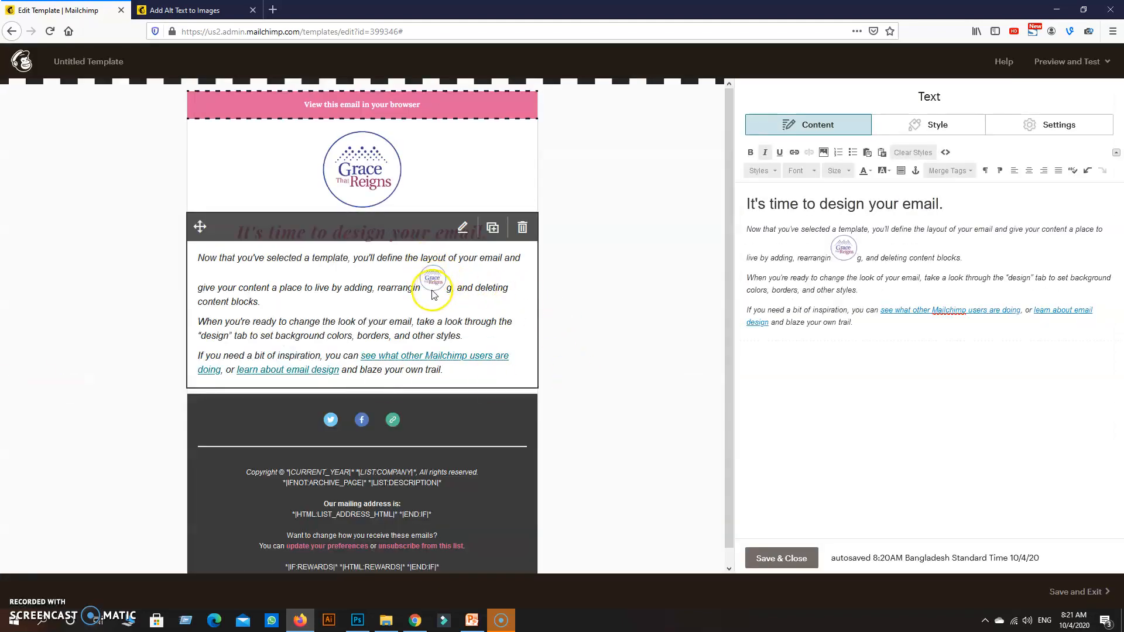
Step: Reduce the inserted logo image's width to 15, then delete the image from the first body paragraph
{"action": "double_click", "coordinate": [845, 253]}
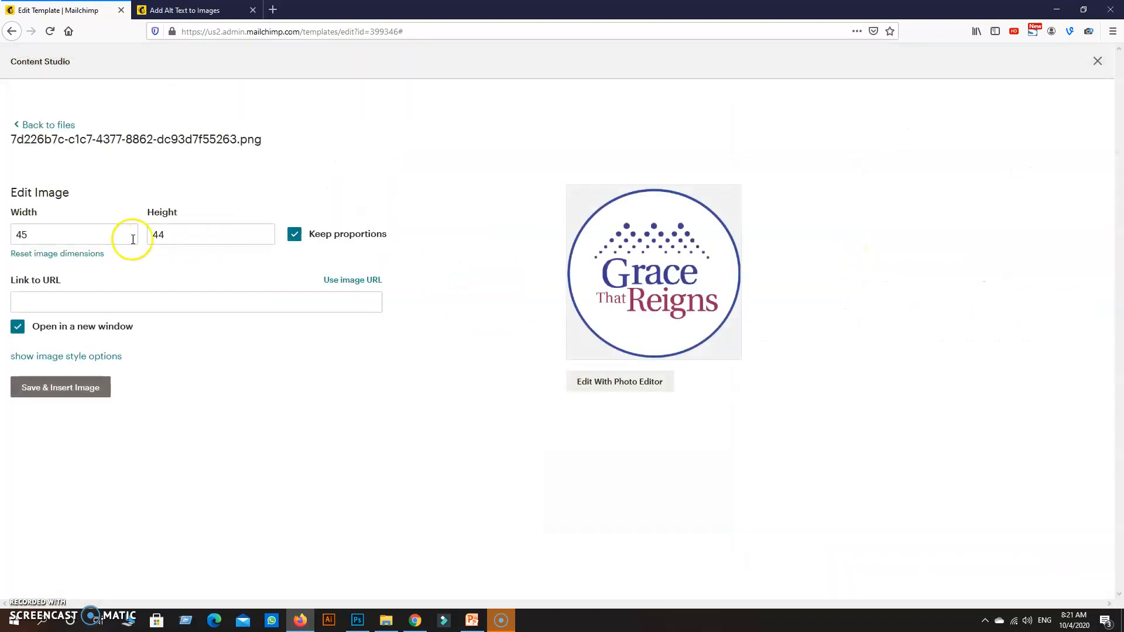
{"action": "left_click", "coordinate": [14, 238]}
{"action": "key", "text": "Delete"}
{"action": "type", "text": "1"}
{"action": "left_click", "coordinate": [196, 230]}
{"action": "left_click", "coordinate": [87, 385]}
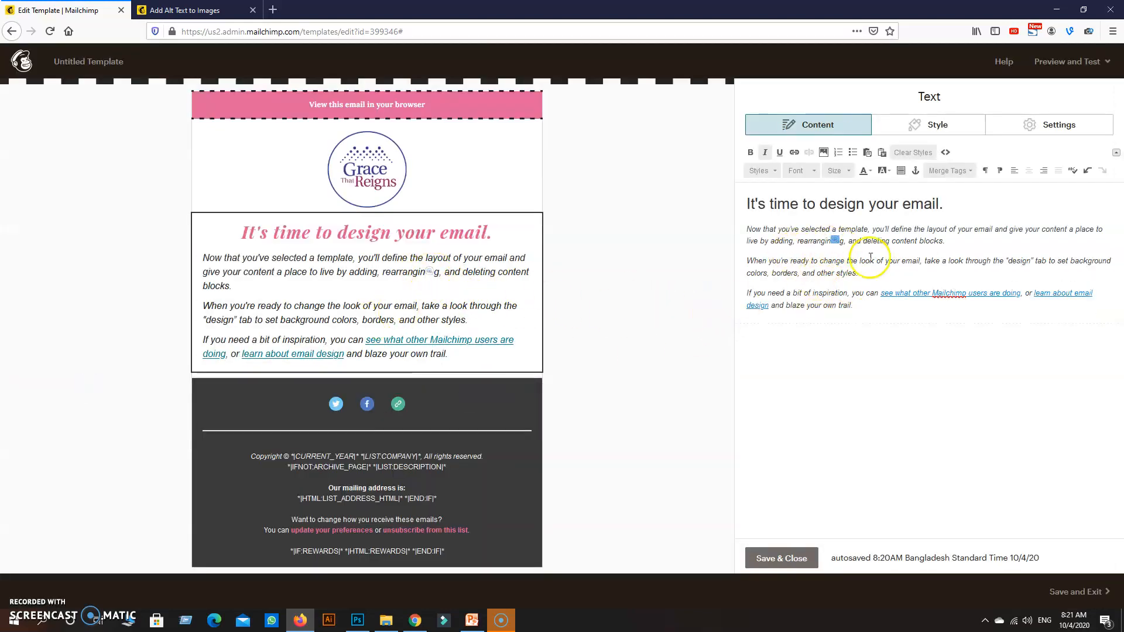
{"action": "key", "text": "Delete"}
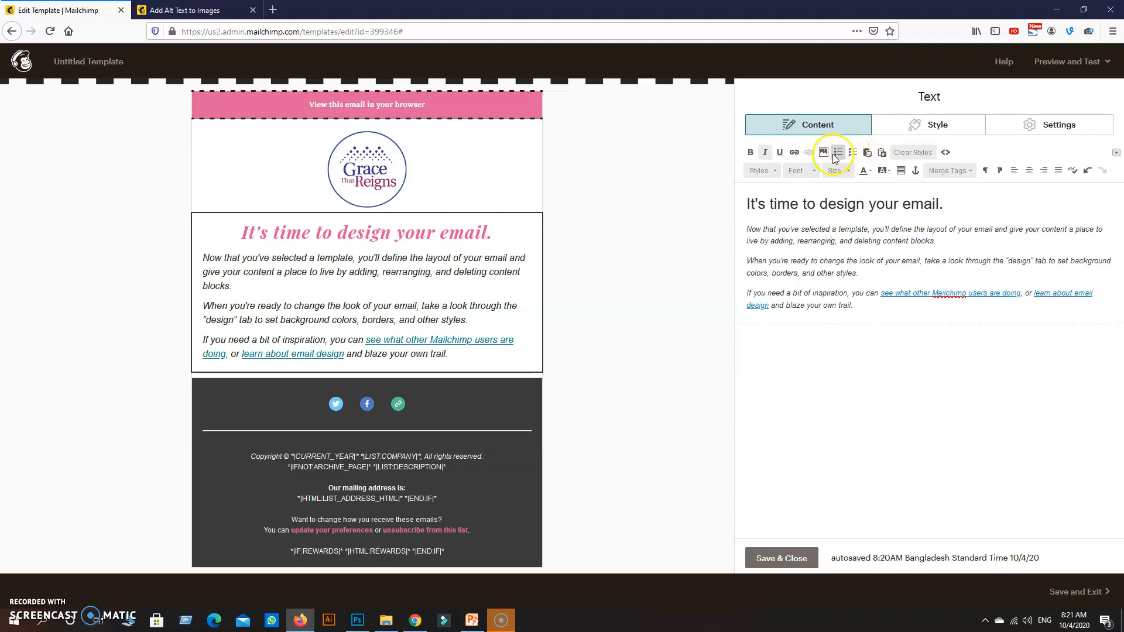
Step: Apply a numbered list and then a bulleted list to the first body paragraph, removing each again
{"action": "left_click", "coordinate": [747, 229]}
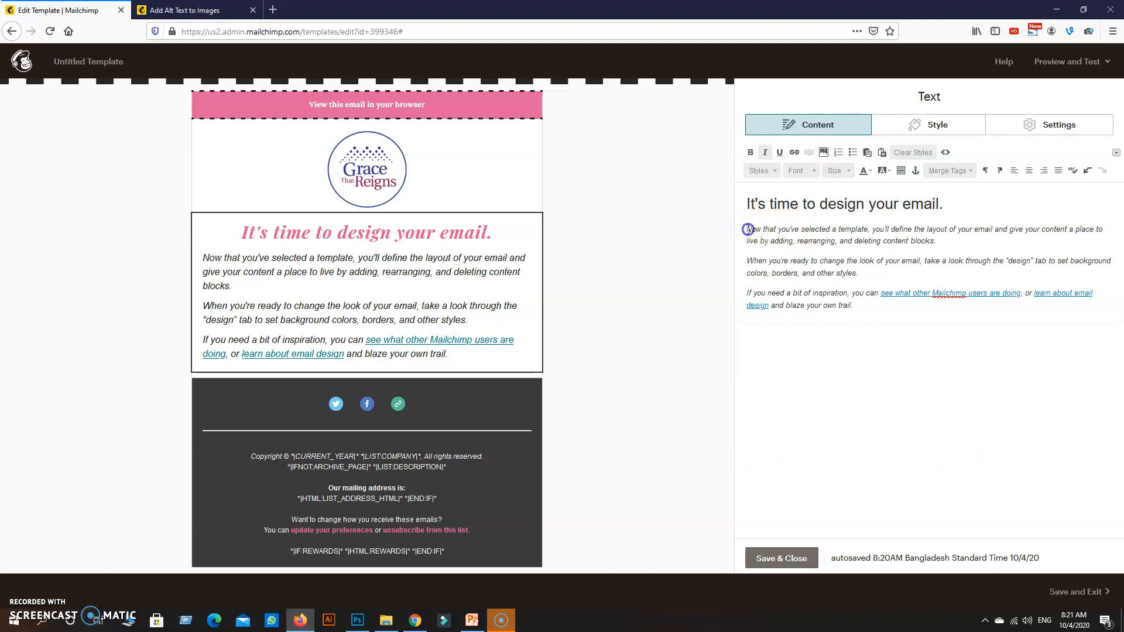
{"action": "left_click", "coordinate": [837, 153]}
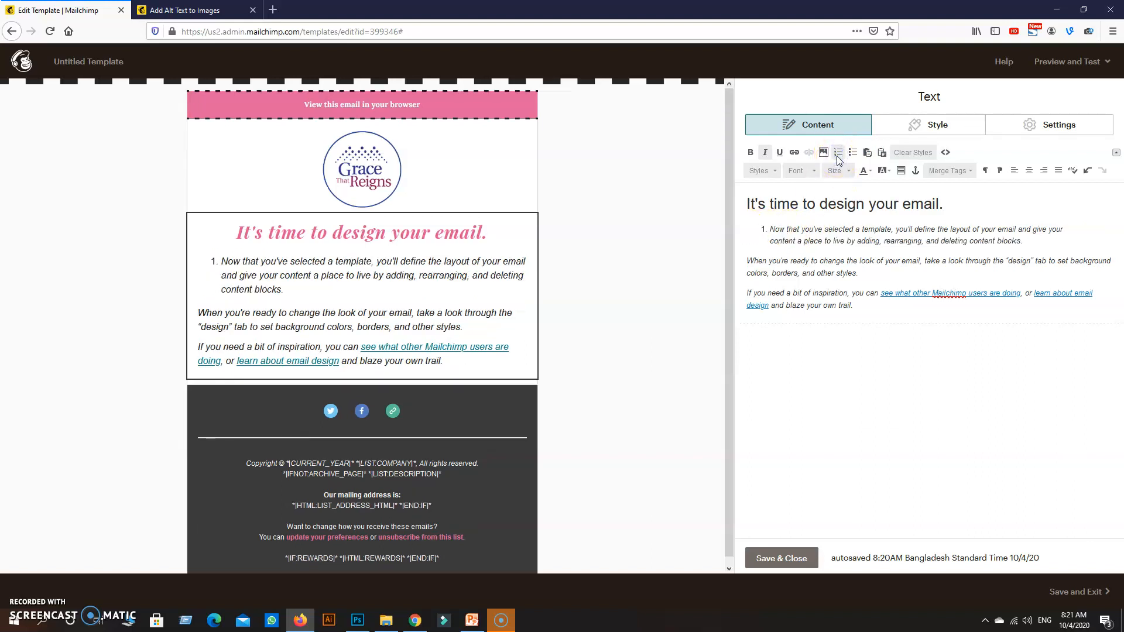
{"action": "left_click", "coordinate": [838, 155]}
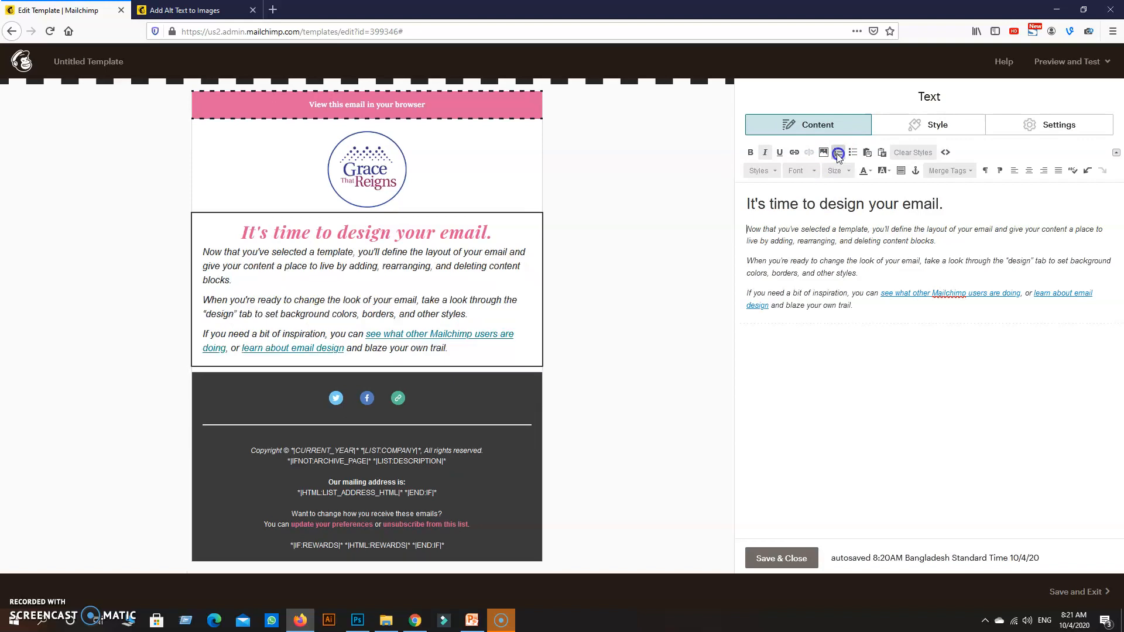
{"action": "left_click", "coordinate": [853, 152]}
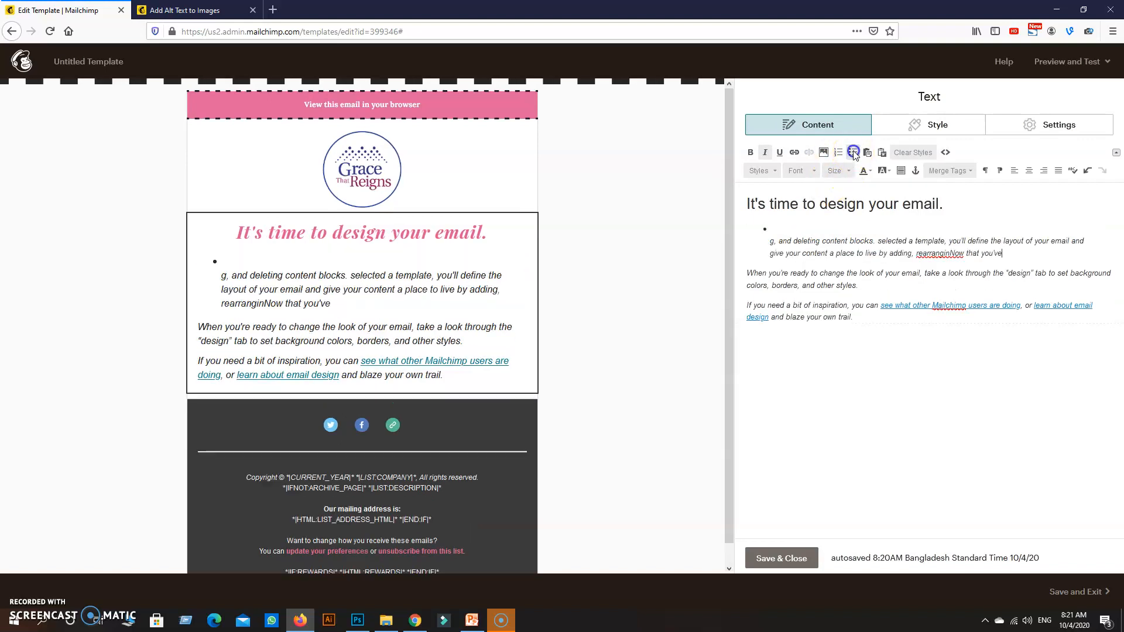
{"action": "left_click", "coordinate": [852, 154]}
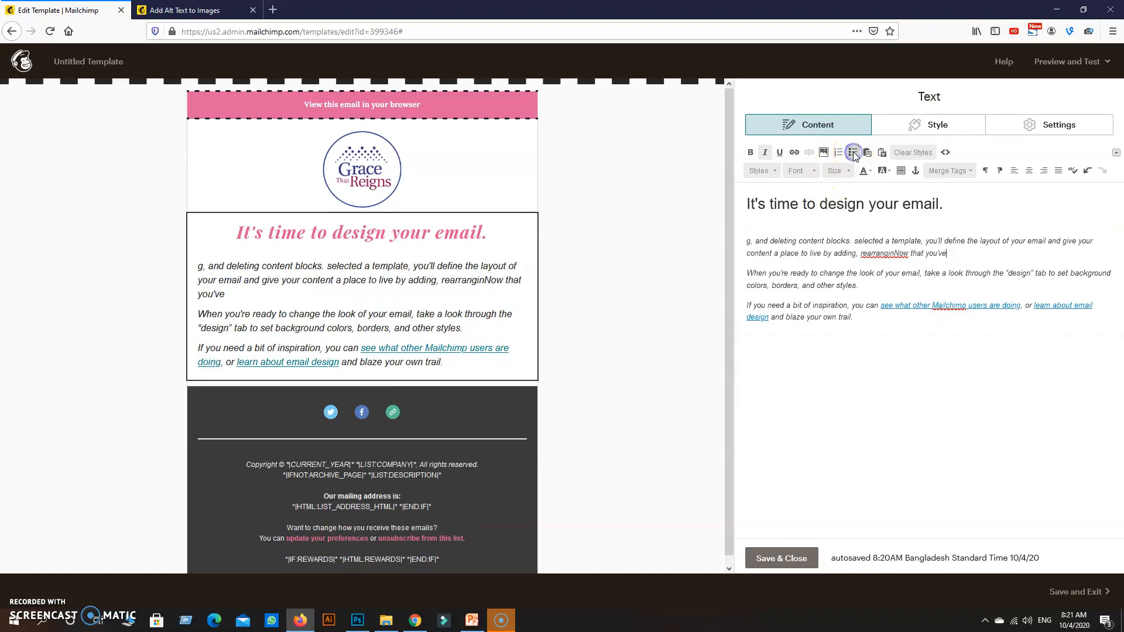
{"action": "left_click", "coordinate": [799, 241]}
{"action": "left_click", "coordinate": [884, 155]}
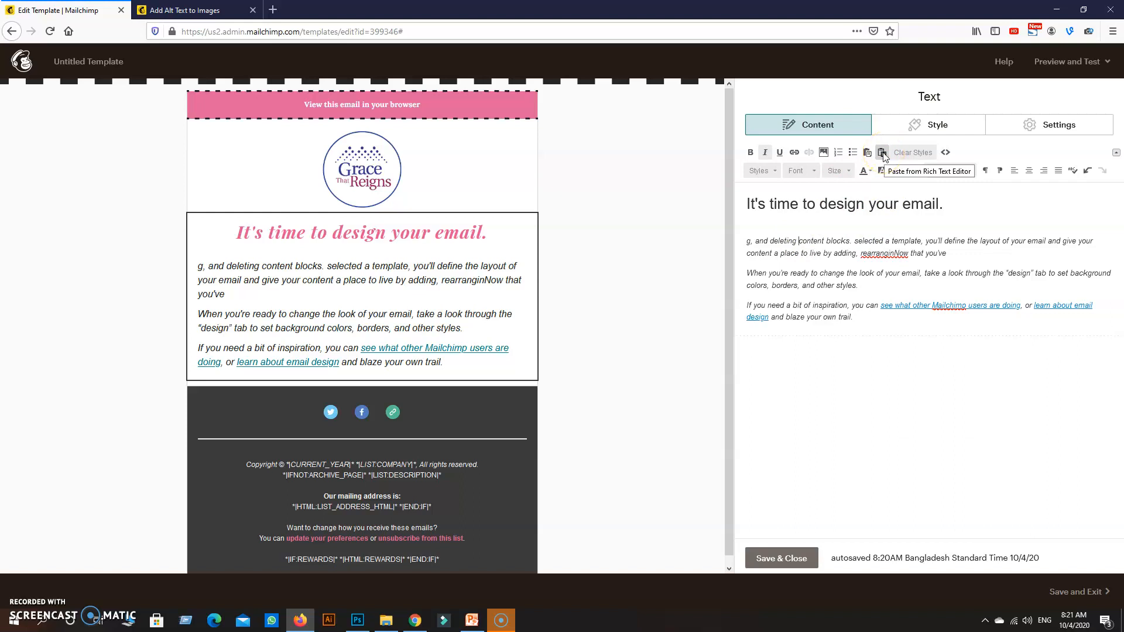
{"action": "left_click", "coordinate": [884, 154]}
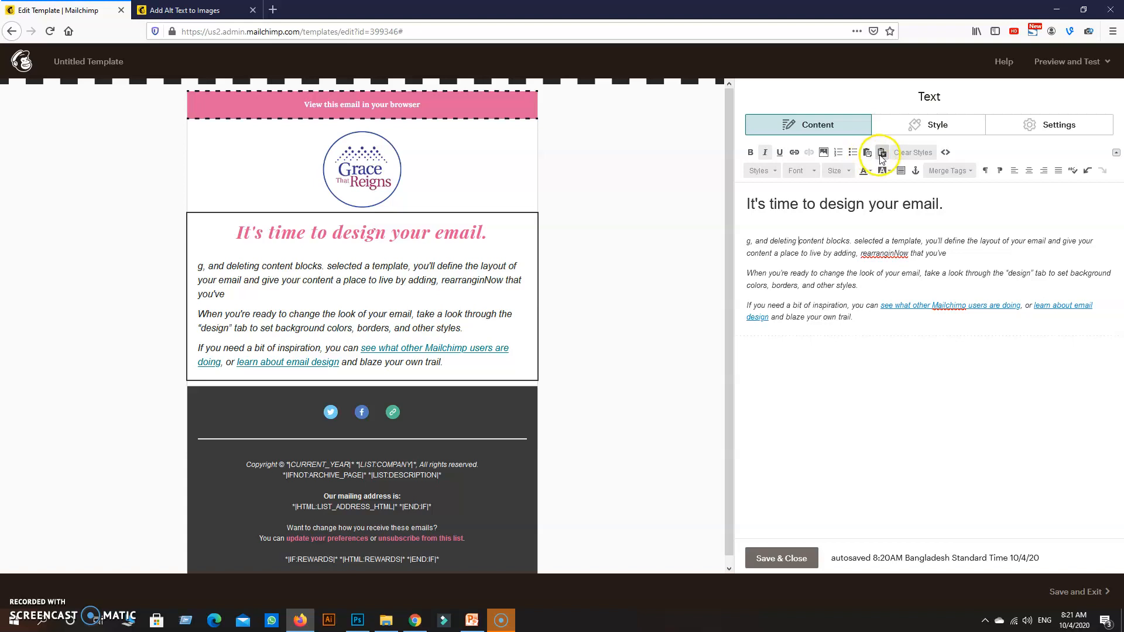
{"action": "left_click_drag", "start_coordinate": [813, 240], "coordinate": [857, 240]}
{"action": "left_click", "coordinate": [848, 220]}
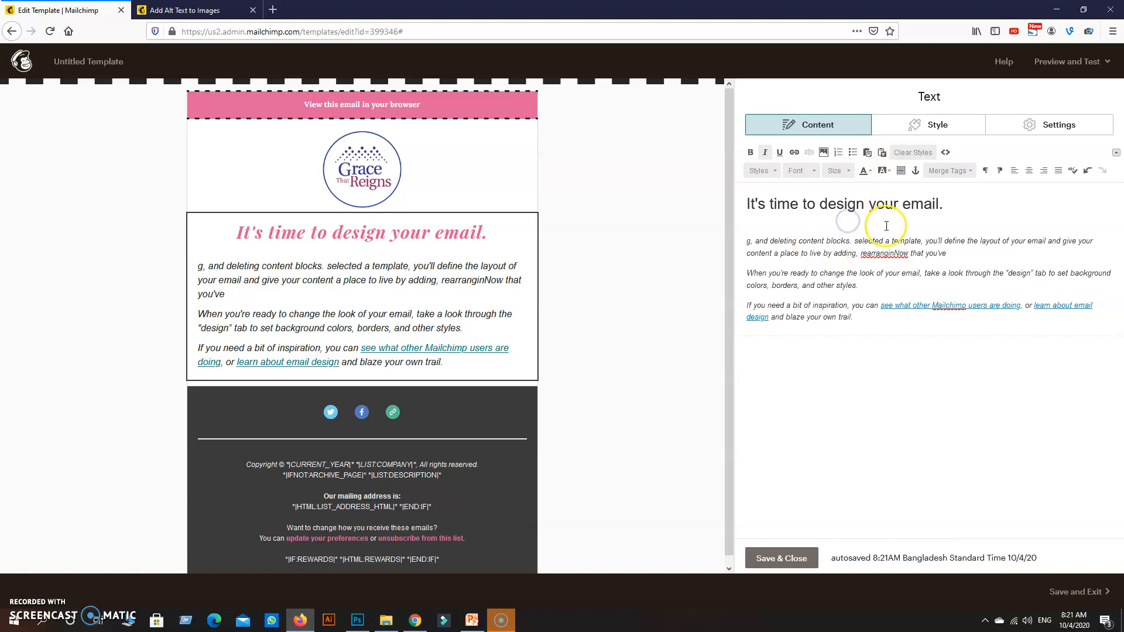
Step: Select the three body paragraphs and look through the font, size and text color options for them
{"action": "left_click_drag", "start_coordinate": [748, 240], "coordinate": [927, 354]}
{"action": "left_click", "coordinate": [800, 170]}
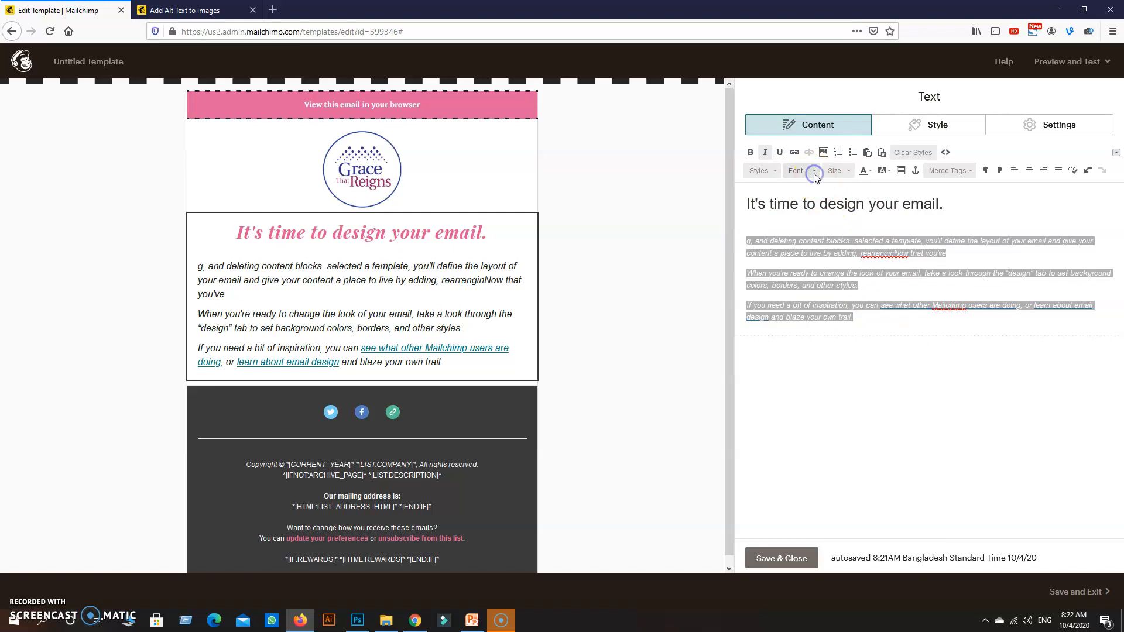
{"action": "left_click", "coordinate": [798, 304]}
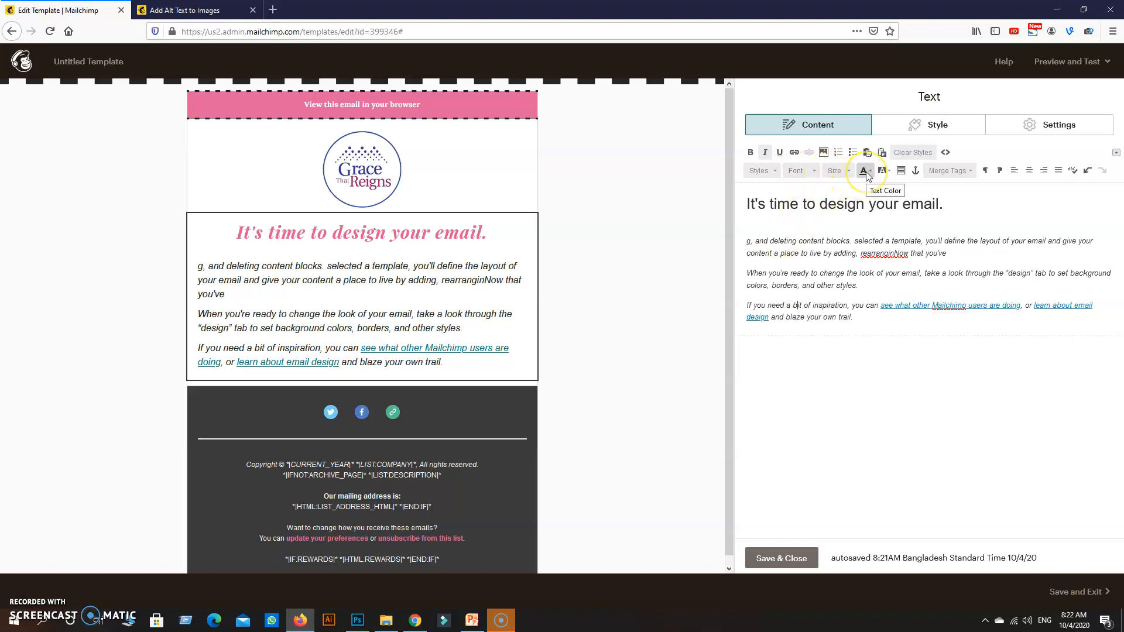
{"action": "left_click", "coordinate": [748, 242]}
{"action": "left_click_drag", "start_coordinate": [749, 242], "coordinate": [860, 322]}
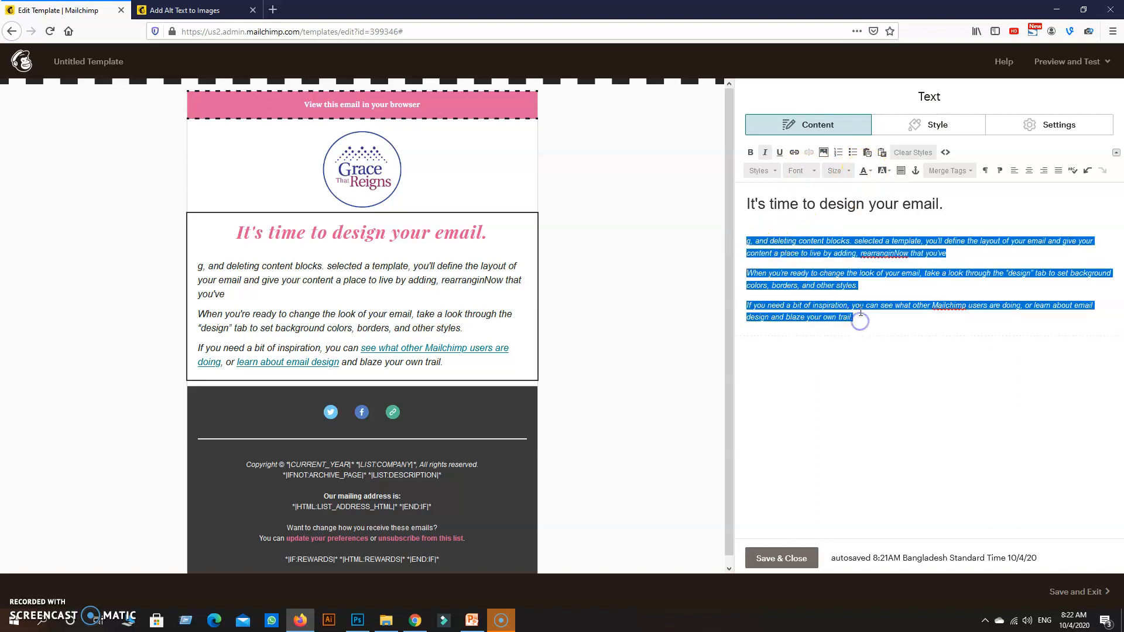
Step: Review the text block's font, size, color, alignment and line height settings, then save and close the block
{"action": "left_click", "coordinate": [911, 123]}
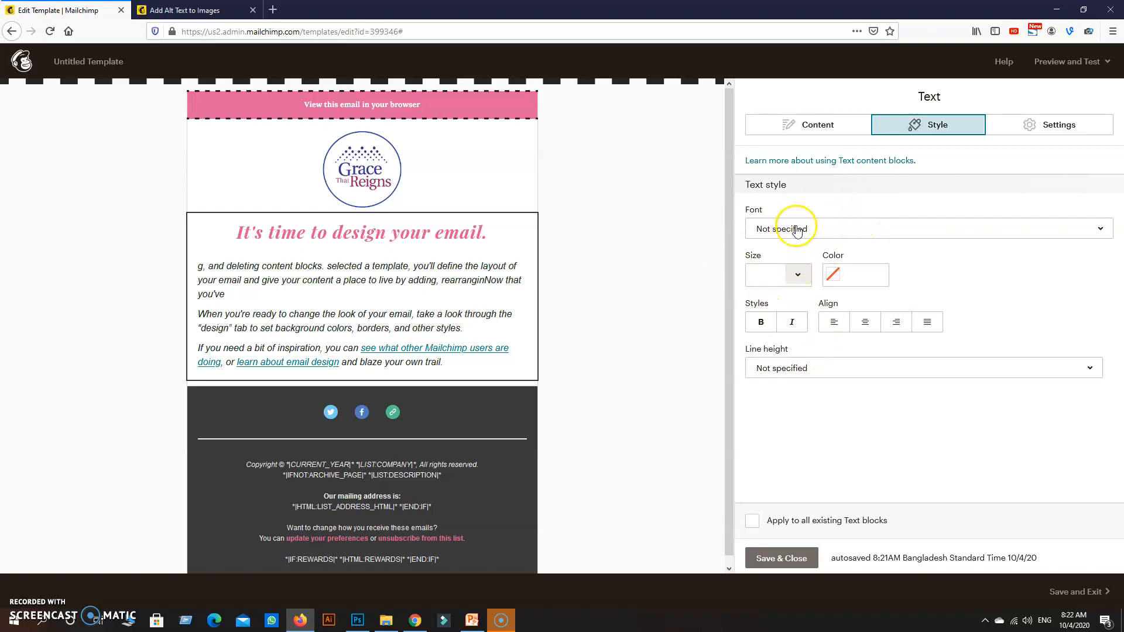
{"action": "left_click", "coordinate": [818, 123]}
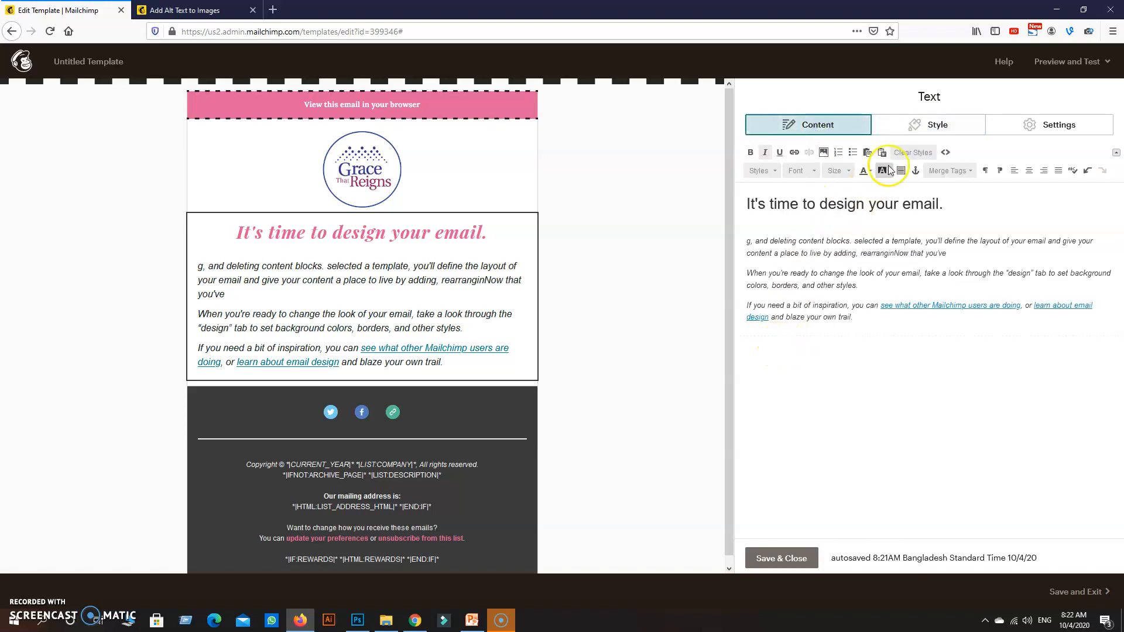
{"action": "left_click", "coordinate": [909, 118]}
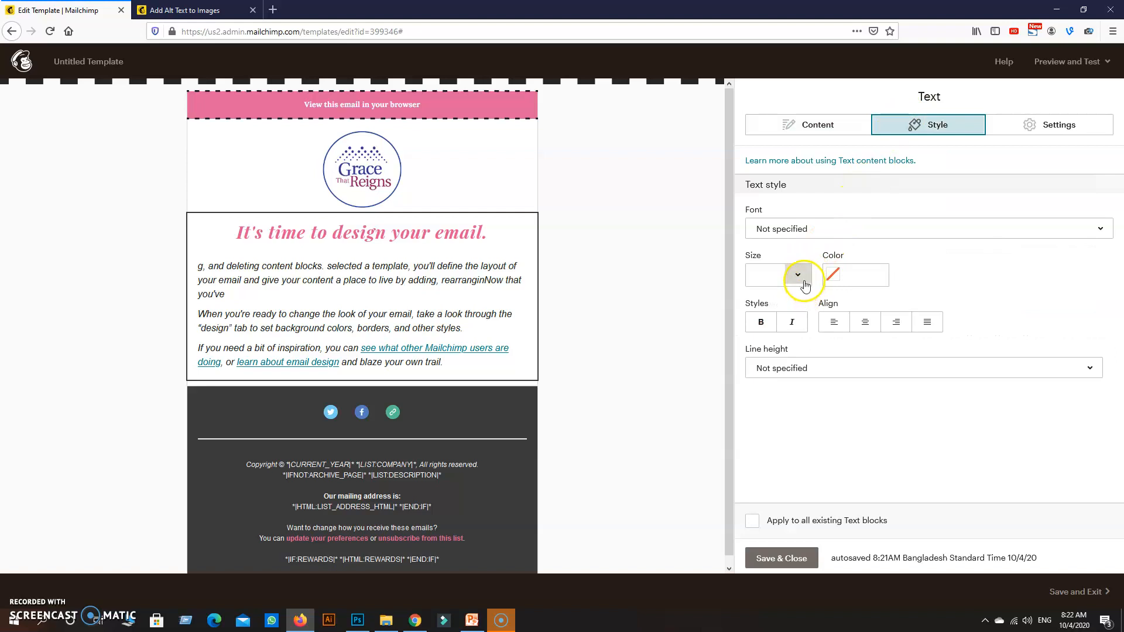
{"action": "left_click", "coordinate": [784, 558]}
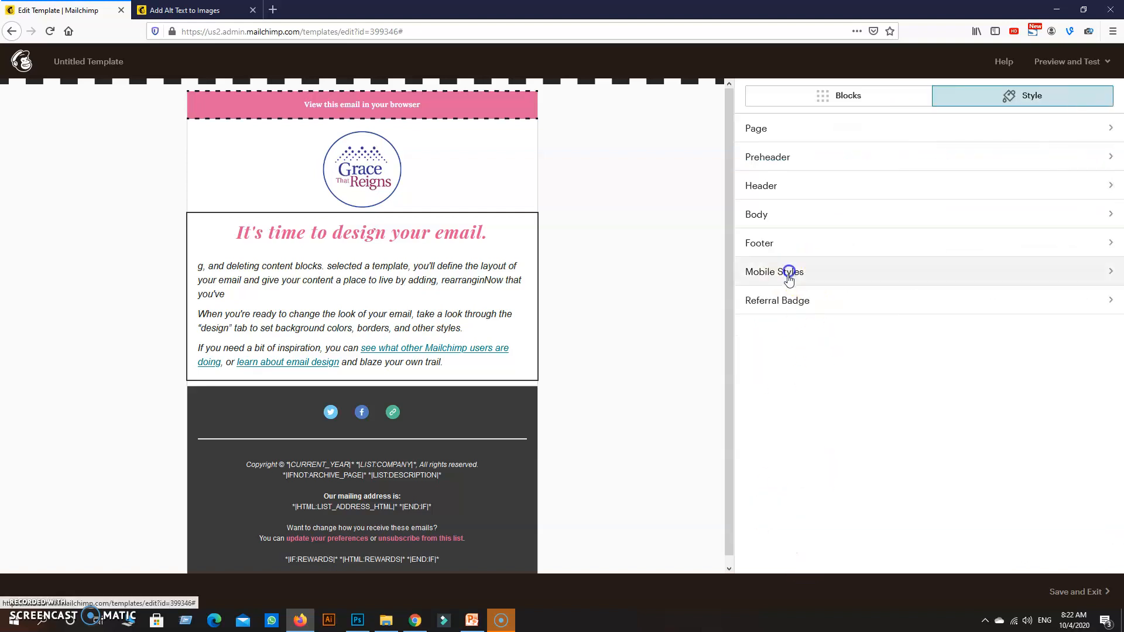
Step: Review the template's Mobile Styles through to the header, body and footer text settings and save them
{"action": "left_click", "coordinate": [788, 268]}
{"action": "left_click_drag", "start_coordinate": [1114, 218], "coordinate": [1120, 382]}
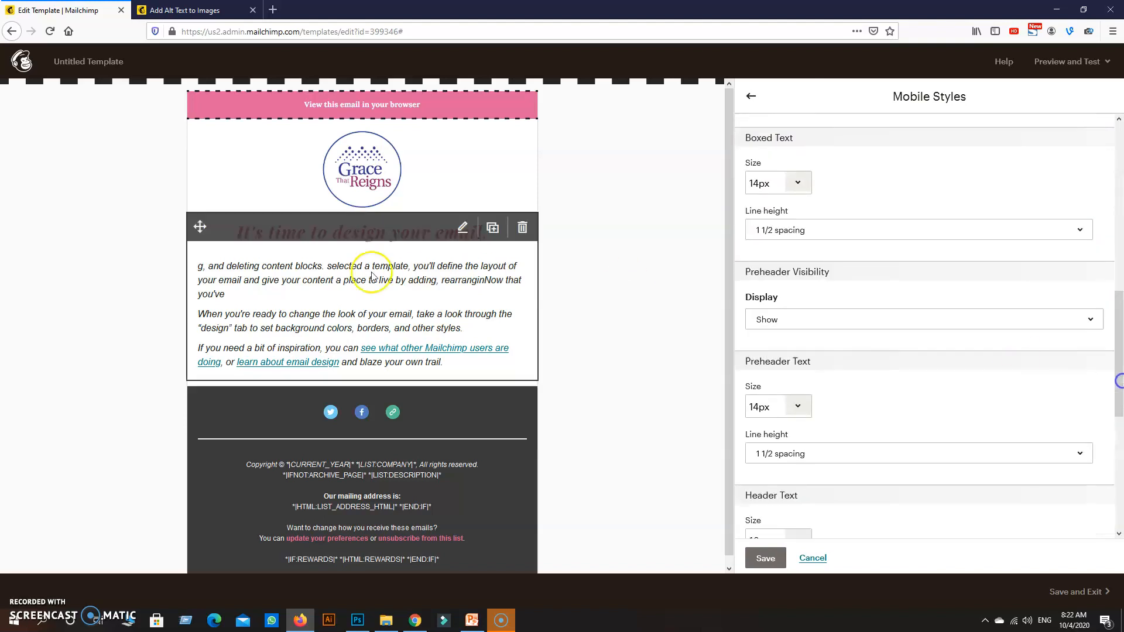
{"action": "scroll", "coordinate": [808, 415], "scroll_direction": "down", "scroll_amount": 5}
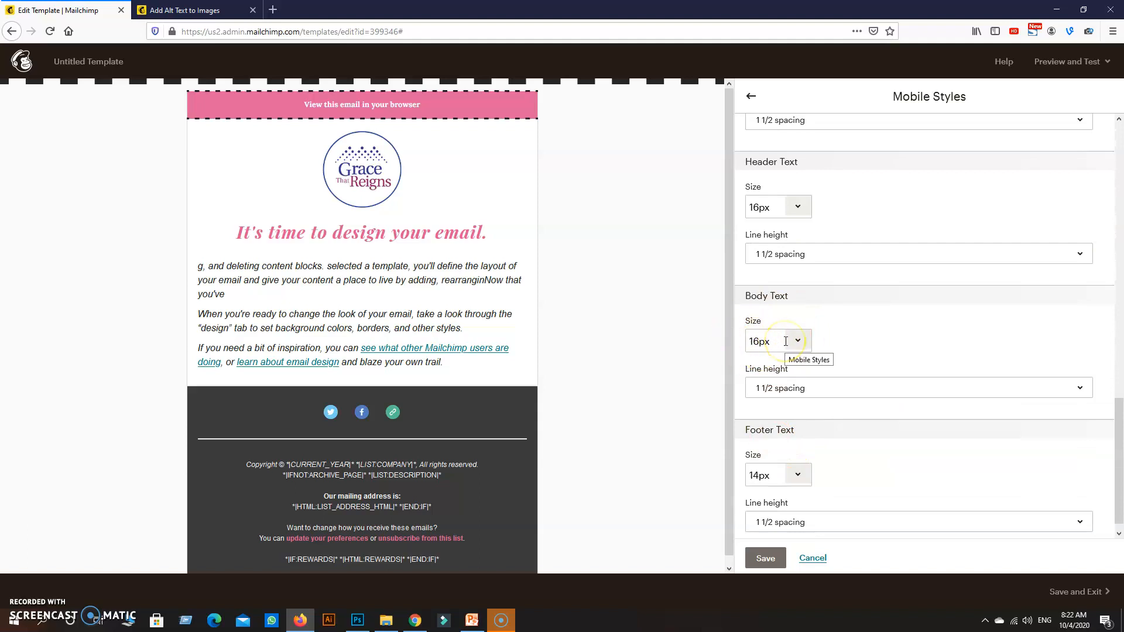
{"action": "left_click", "coordinate": [765, 558]}
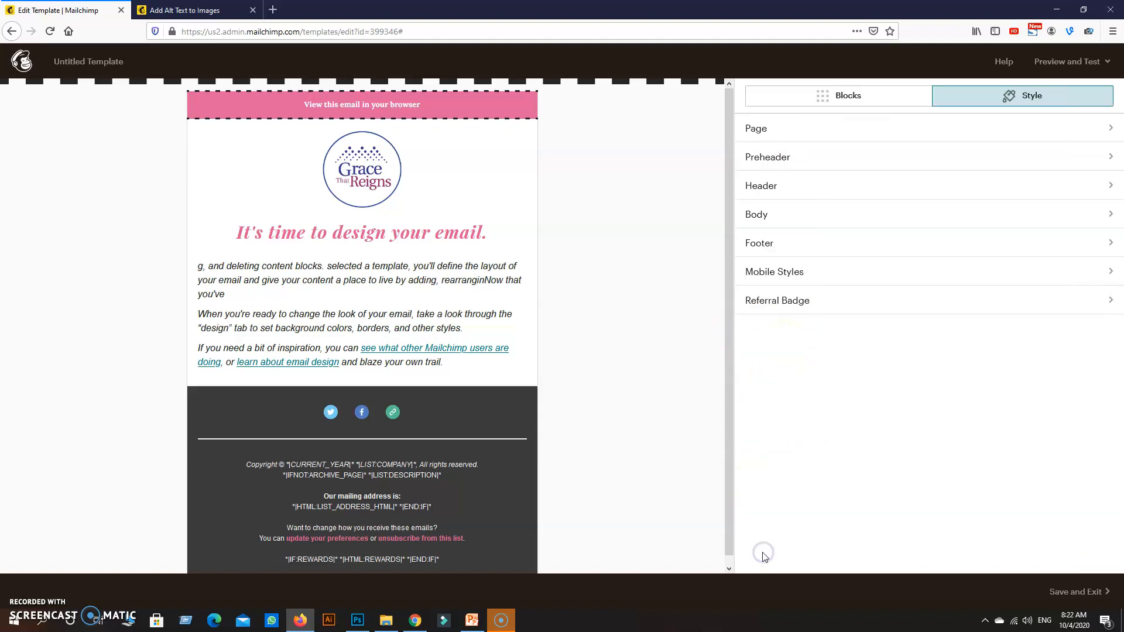
Step: Open the body text block and set the first paragraph's font size to 24
{"action": "left_click", "coordinate": [463, 227]}
{"action": "left_click_drag", "start_coordinate": [747, 241], "coordinate": [956, 262]}
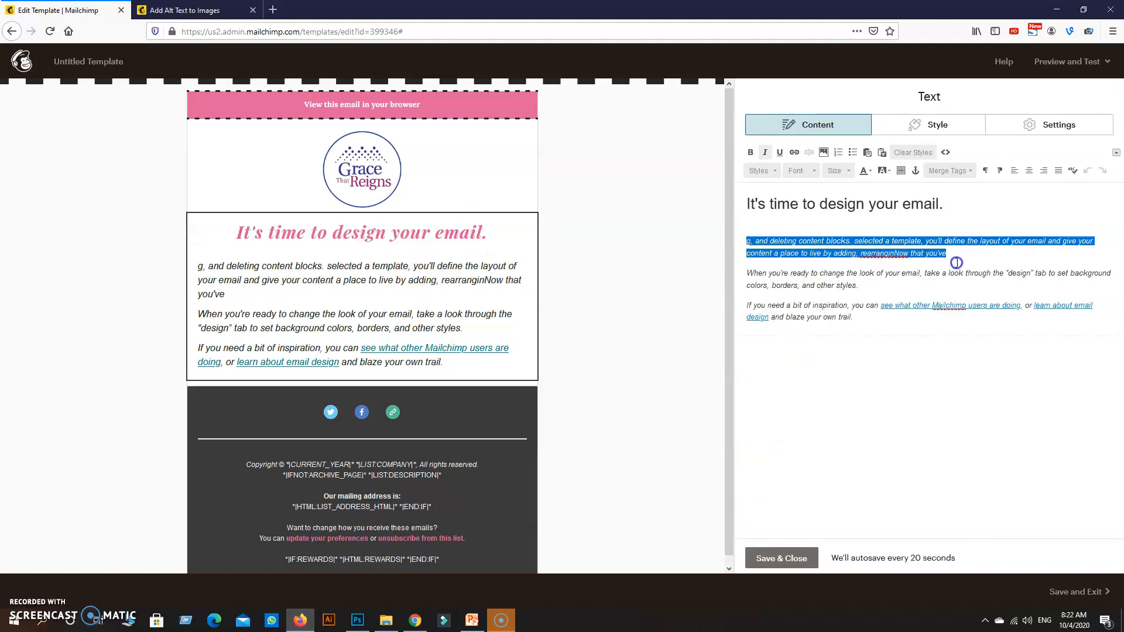
{"action": "left_click", "coordinate": [847, 256]}
{"action": "left_click", "coordinate": [742, 243]}
{"action": "left_click_drag", "start_coordinate": [757, 240], "coordinate": [956, 257]}
{"action": "left_click", "coordinate": [833, 171]}
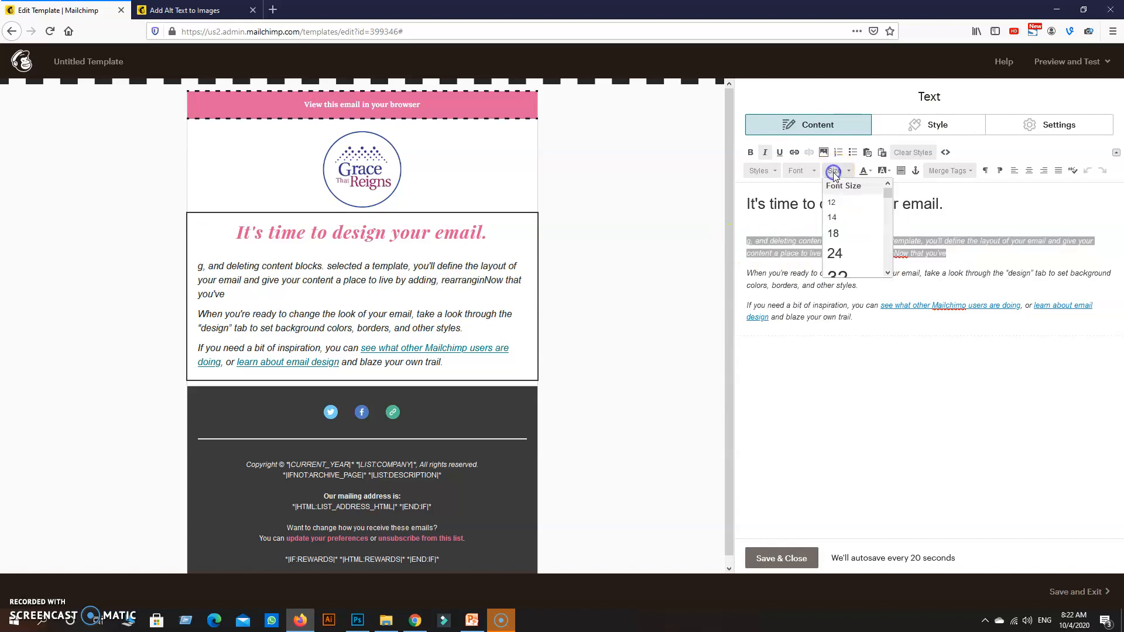
{"action": "left_click", "coordinate": [834, 253]}
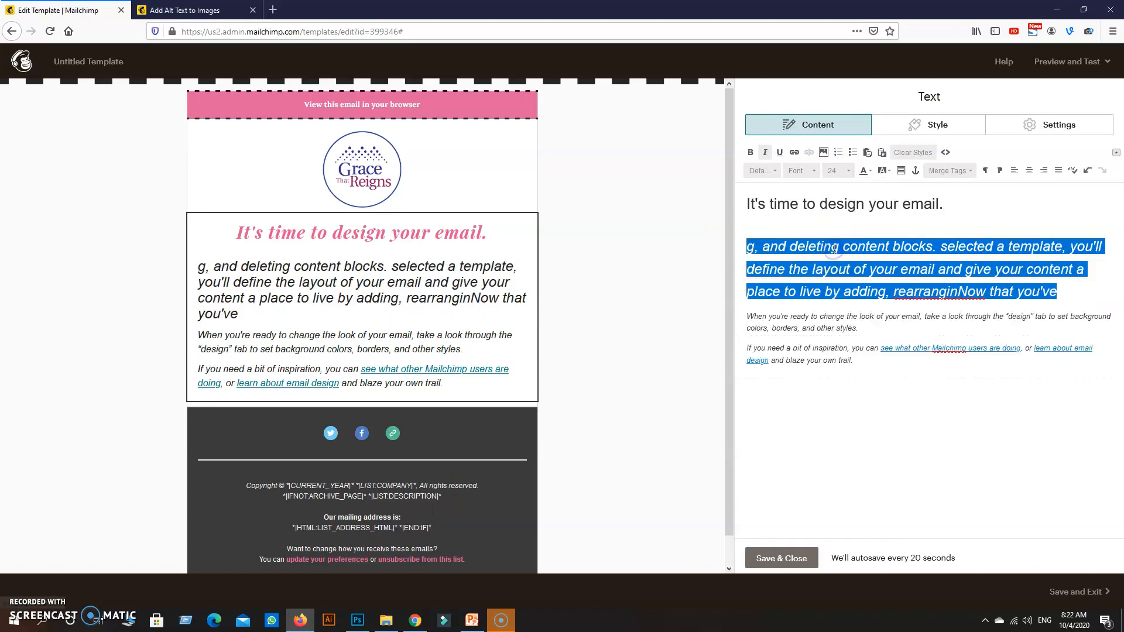
{"action": "left_click", "coordinate": [834, 250]}
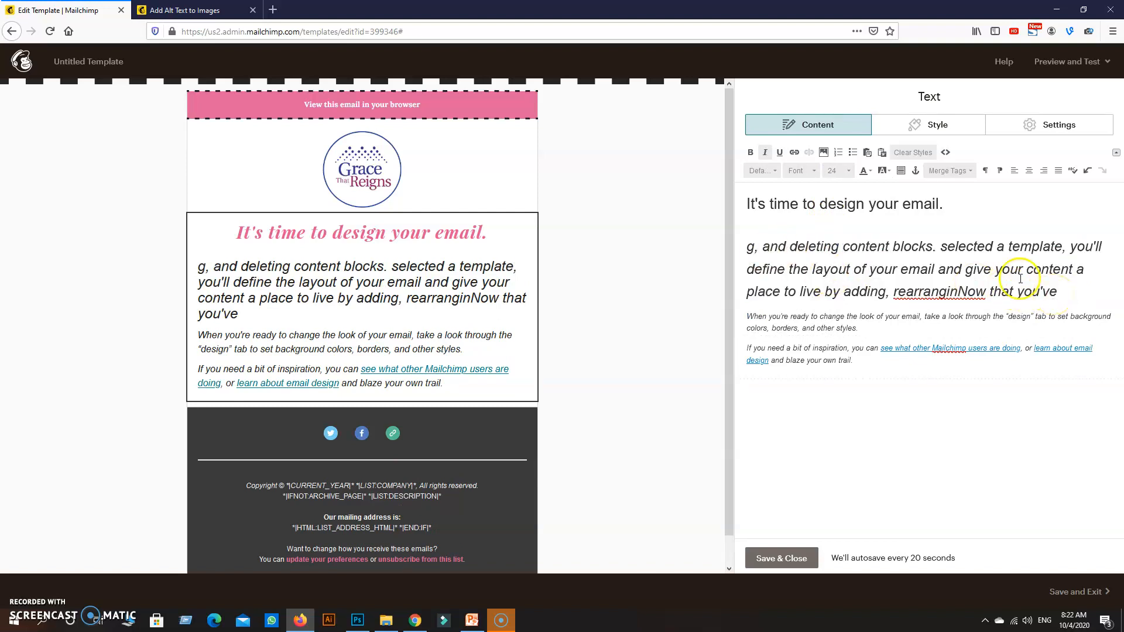
Step: Set the whole text block's style size to 24px, then save and close the block
{"action": "left_click", "coordinate": [935, 124]}
{"action": "left_click", "coordinate": [800, 274]}
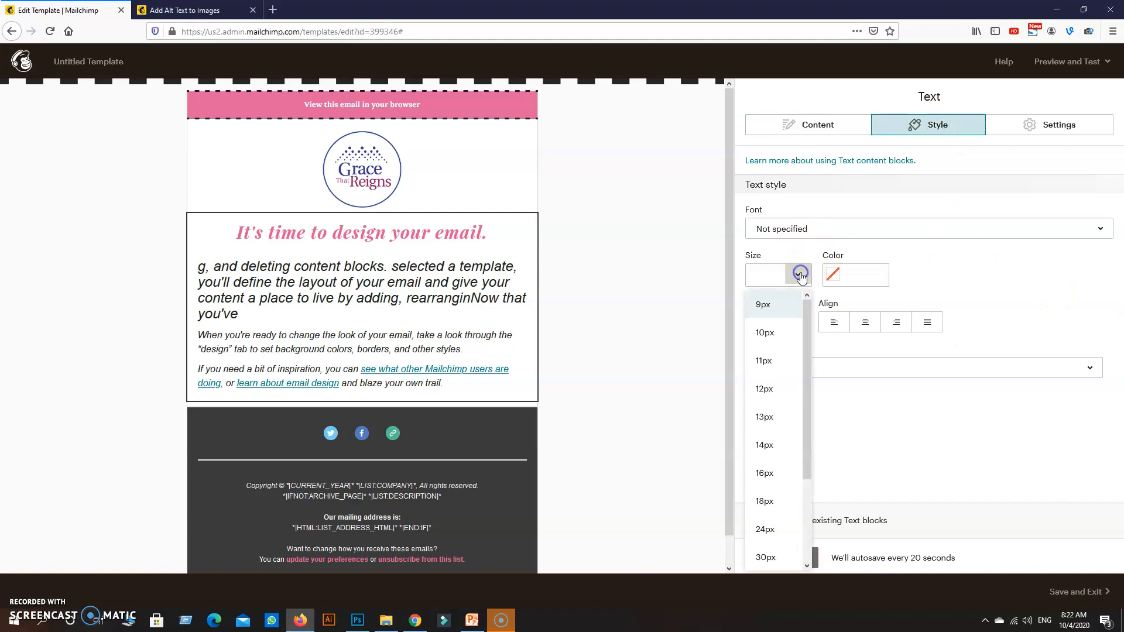
{"action": "scroll", "coordinate": [778, 501], "scroll_direction": "down", "scroll_amount": 1}
{"action": "left_click", "coordinate": [768, 469]}
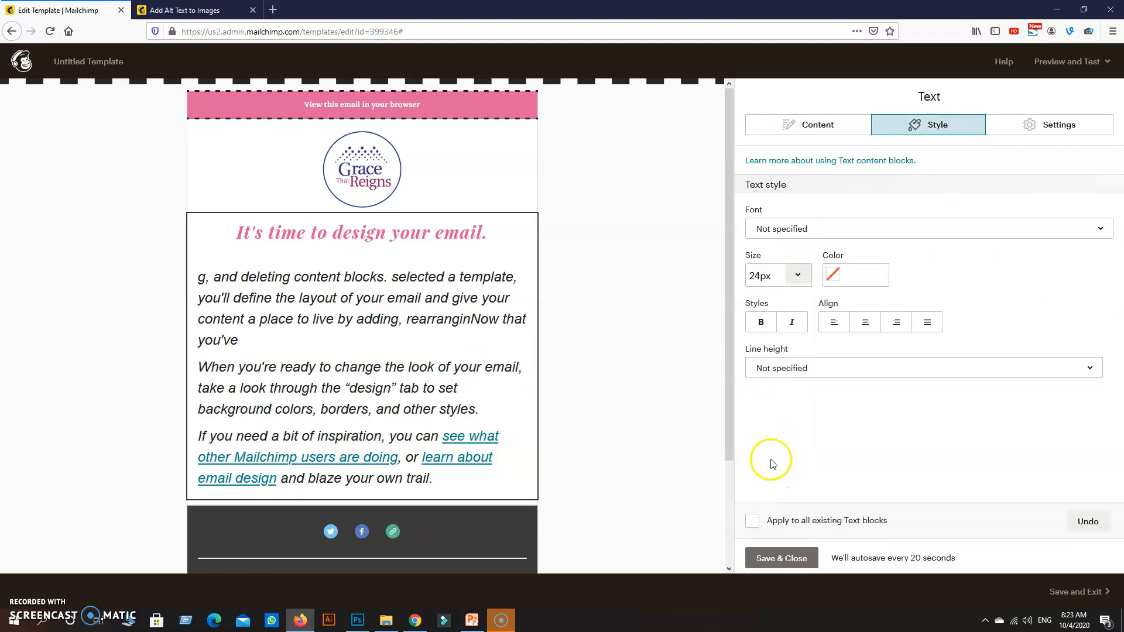
{"action": "left_click", "coordinate": [797, 557]}
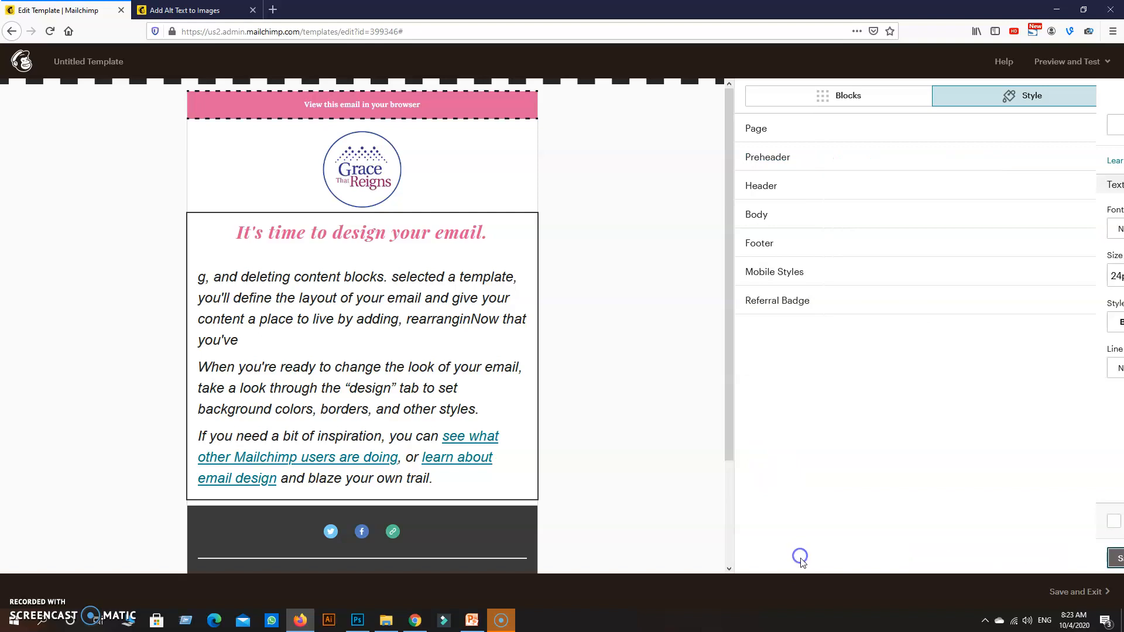
Step: Set the Body Text size in the template's Mobile Styles to 12px and save it
{"action": "left_click", "coordinate": [785, 269]}
{"action": "left_click_drag", "start_coordinate": [1117, 225], "coordinate": [1119, 461]}
{"action": "left_click", "coordinate": [800, 335]}
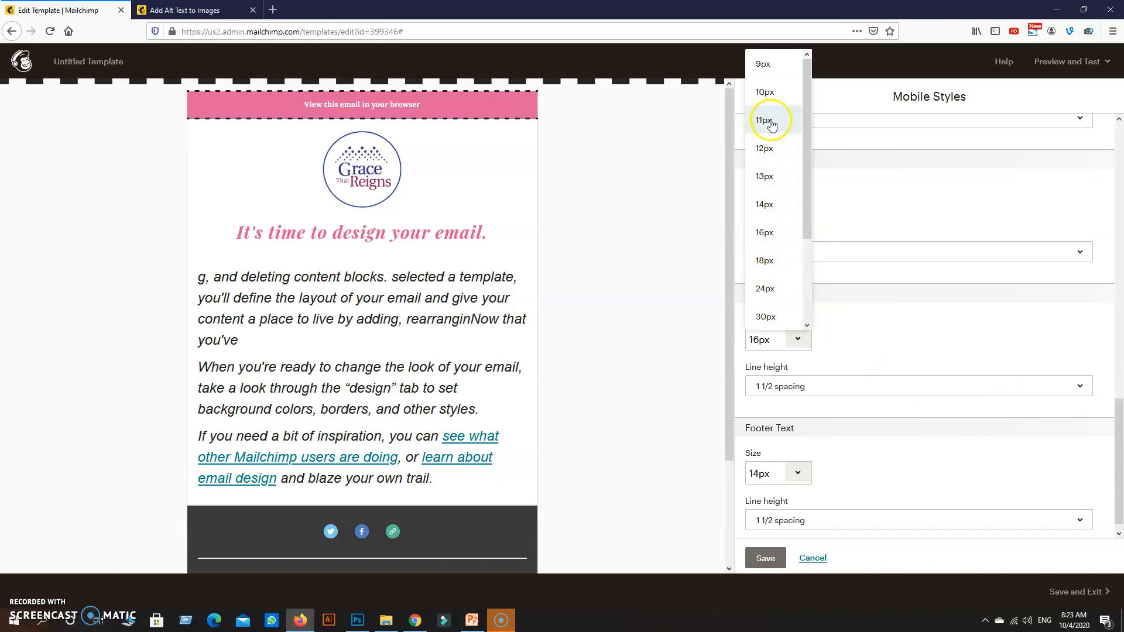
{"action": "left_click", "coordinate": [767, 146]}
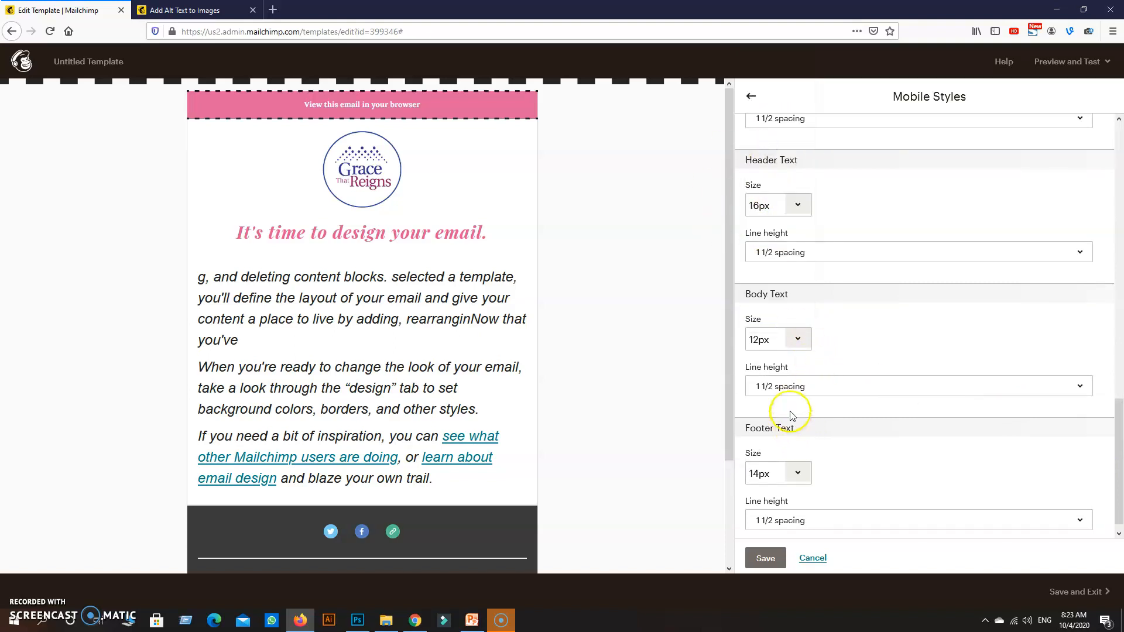
{"action": "left_click", "coordinate": [777, 555]}
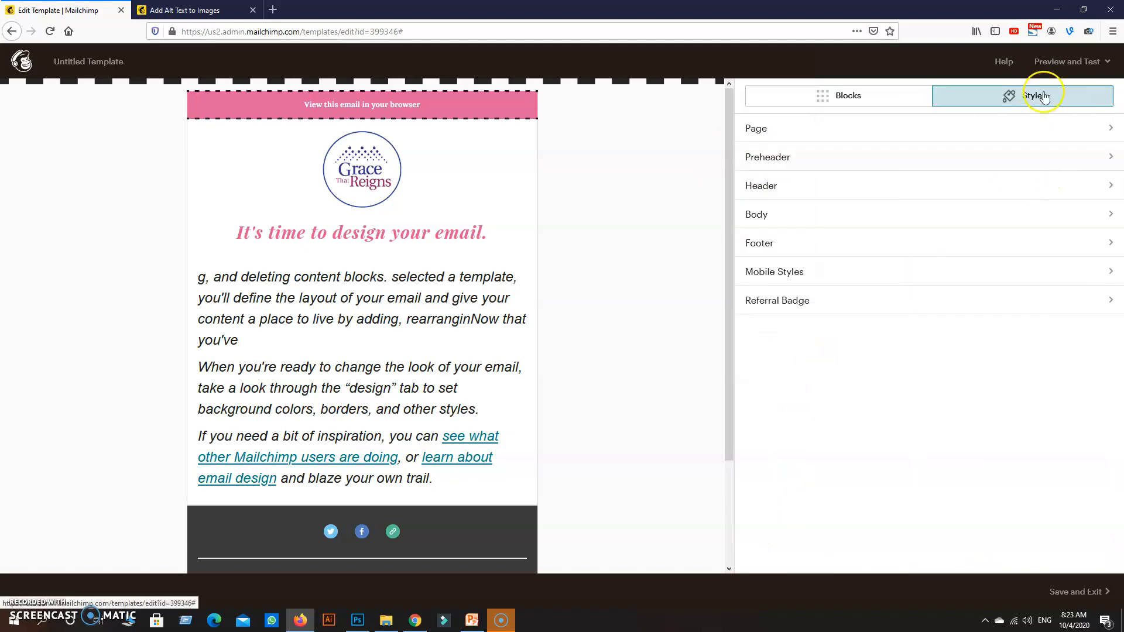
Step: Preview the template in mobile view and examine the text size of the second and third body paragraphs
{"action": "left_click", "coordinate": [1057, 61]}
{"action": "left_click", "coordinate": [1046, 104]}
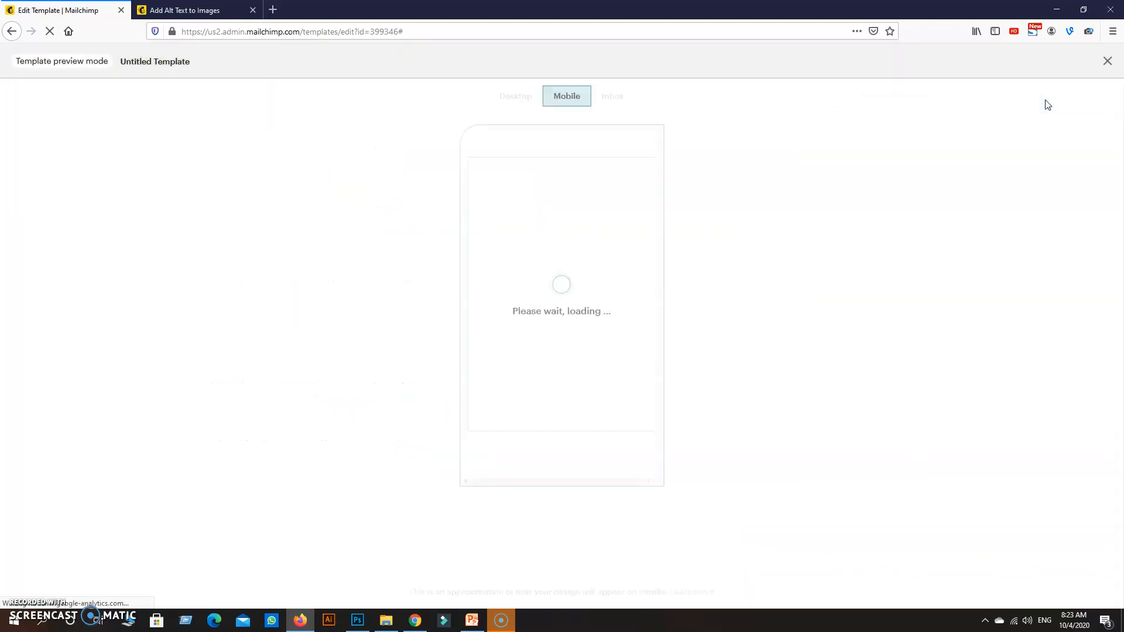
{"action": "scroll", "coordinate": [556, 263], "scroll_direction": "down", "scroll_amount": 3}
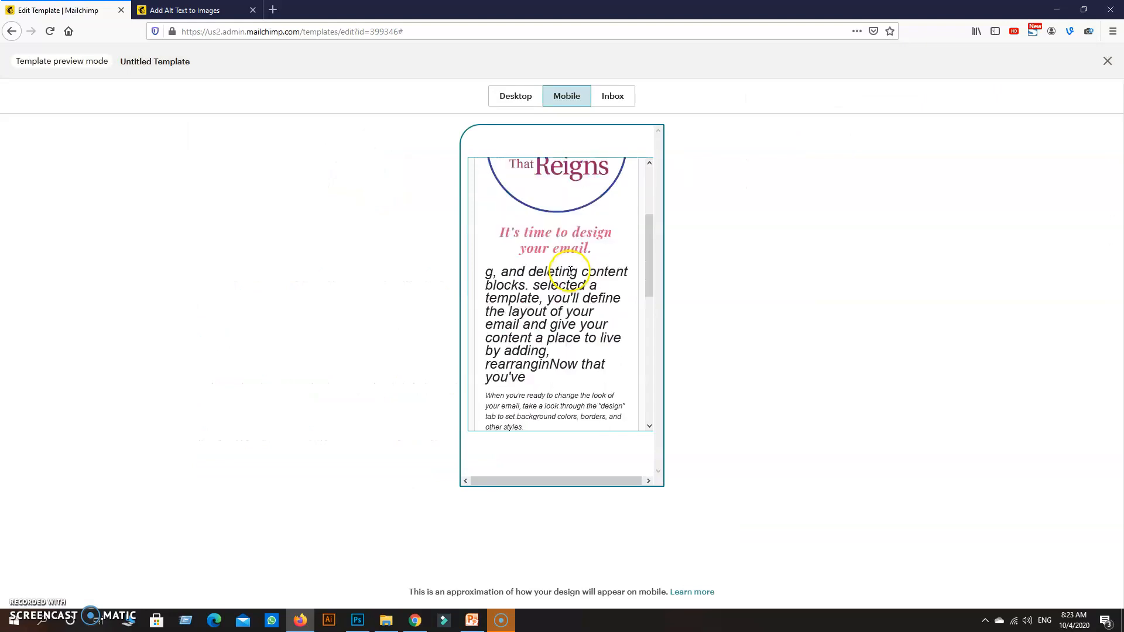
{"action": "scroll", "coordinate": [556, 275], "scroll_direction": "down", "scroll_amount": 1}
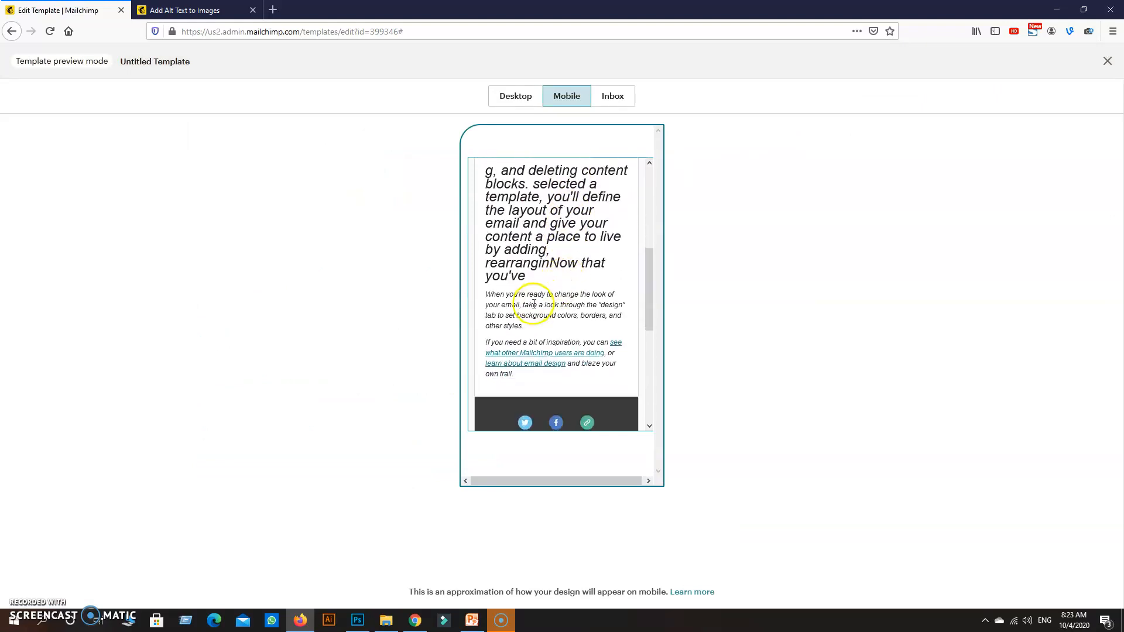
{"action": "left_click_drag", "start_coordinate": [488, 295], "coordinate": [513, 374]}
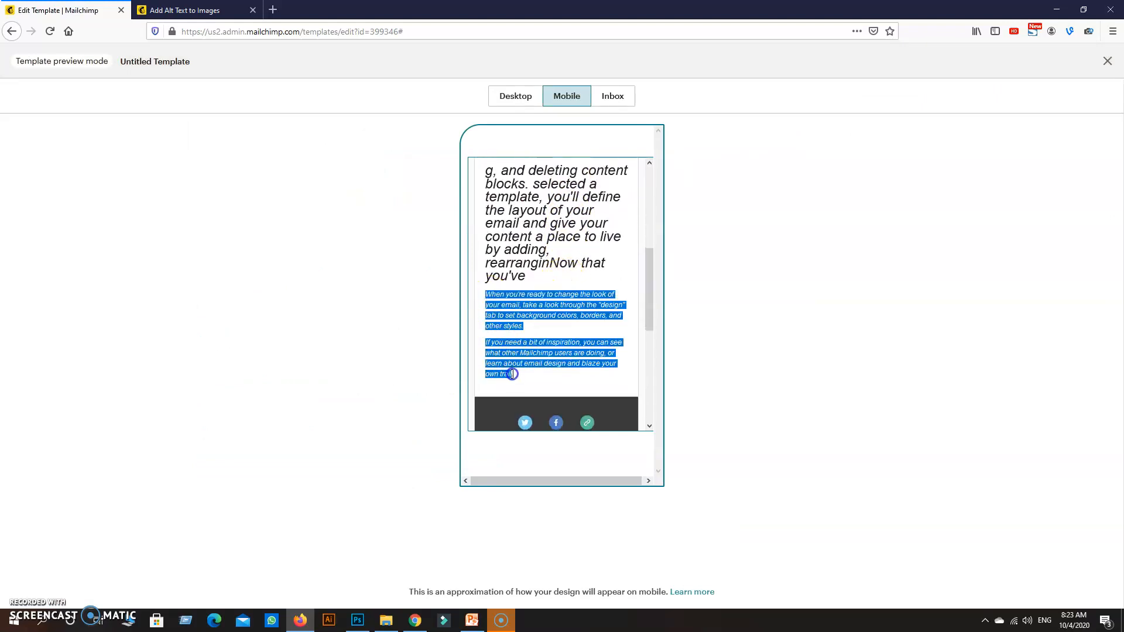
{"action": "left_click", "coordinate": [533, 310]}
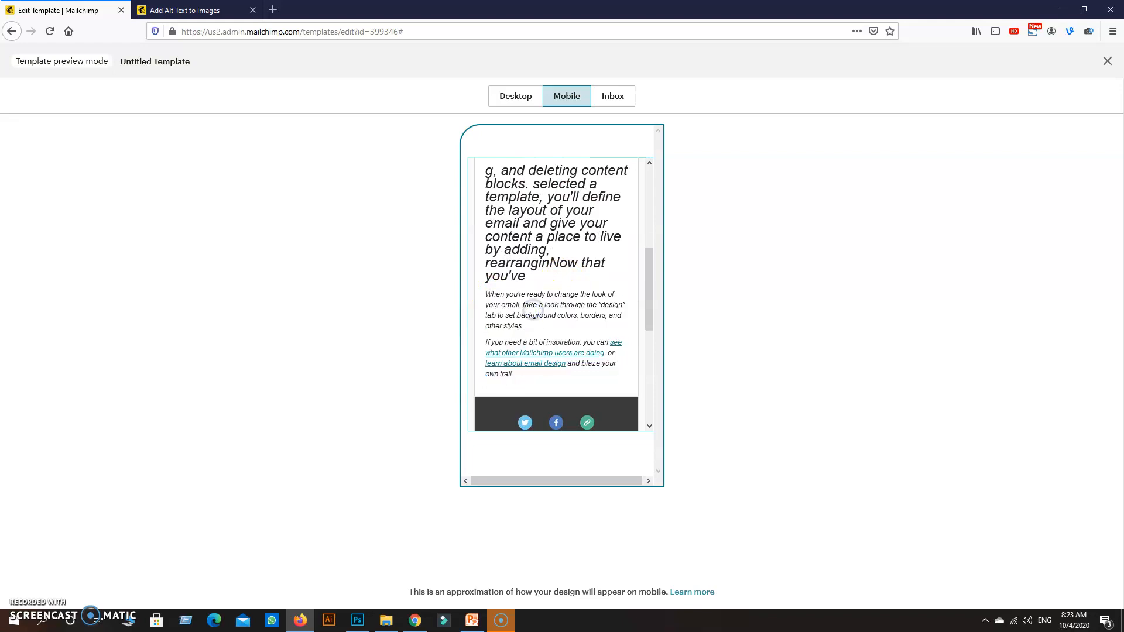
{"action": "left_click_drag", "start_coordinate": [486, 294], "coordinate": [518, 376]}
{"action": "left_click", "coordinate": [576, 302]}
{"action": "scroll", "coordinate": [576, 303], "scroll_direction": "up", "scroll_amount": 1}
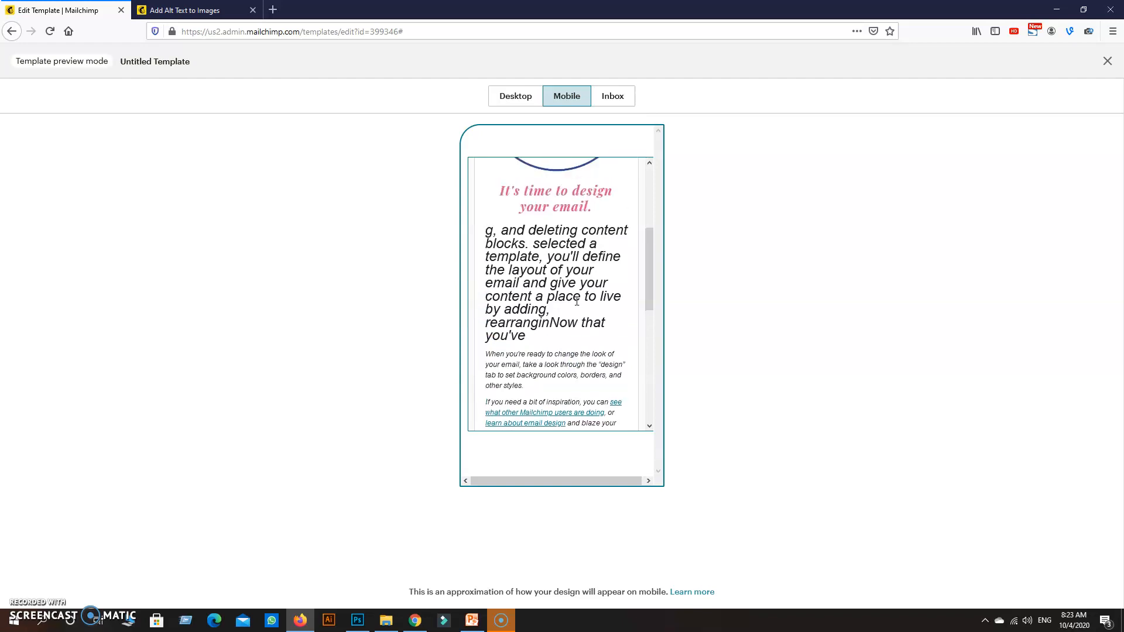
Step: Examine the first body paragraph's text size in the mobile preview, then close the preview
{"action": "left_click_drag", "start_coordinate": [485, 230], "coordinate": [522, 334]}
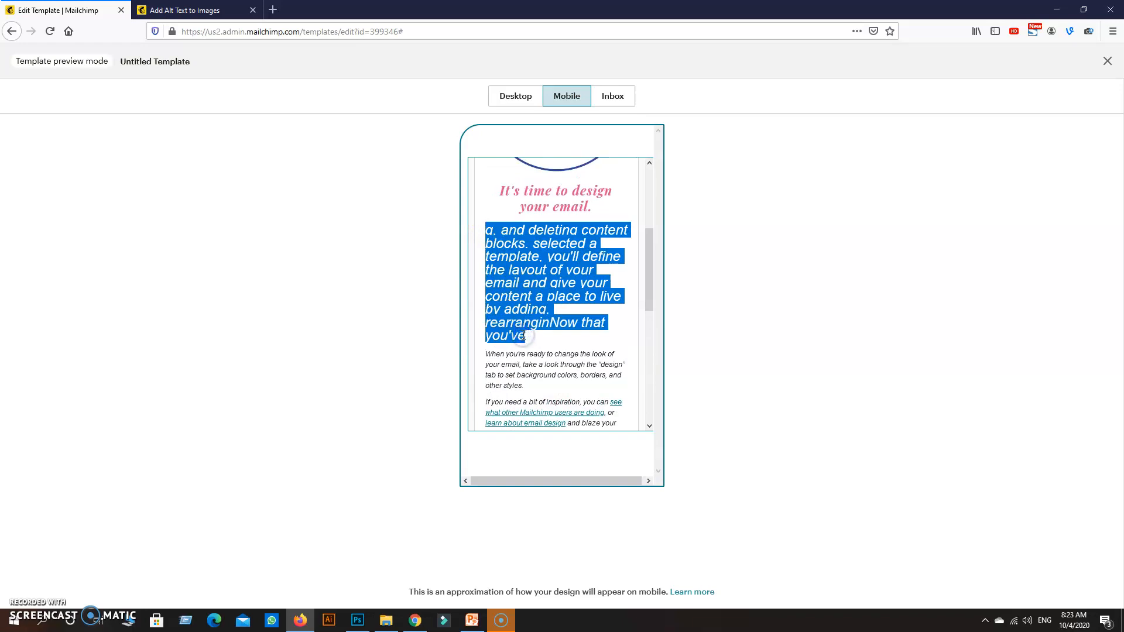
{"action": "left_click", "coordinate": [534, 281]}
{"action": "left_click_drag", "start_coordinate": [491, 233], "coordinate": [522, 338]}
{"action": "left_click", "coordinate": [522, 337]}
{"action": "left_click_drag", "start_coordinate": [487, 231], "coordinate": [517, 340]}
{"action": "left_click", "coordinate": [1106, 61]}
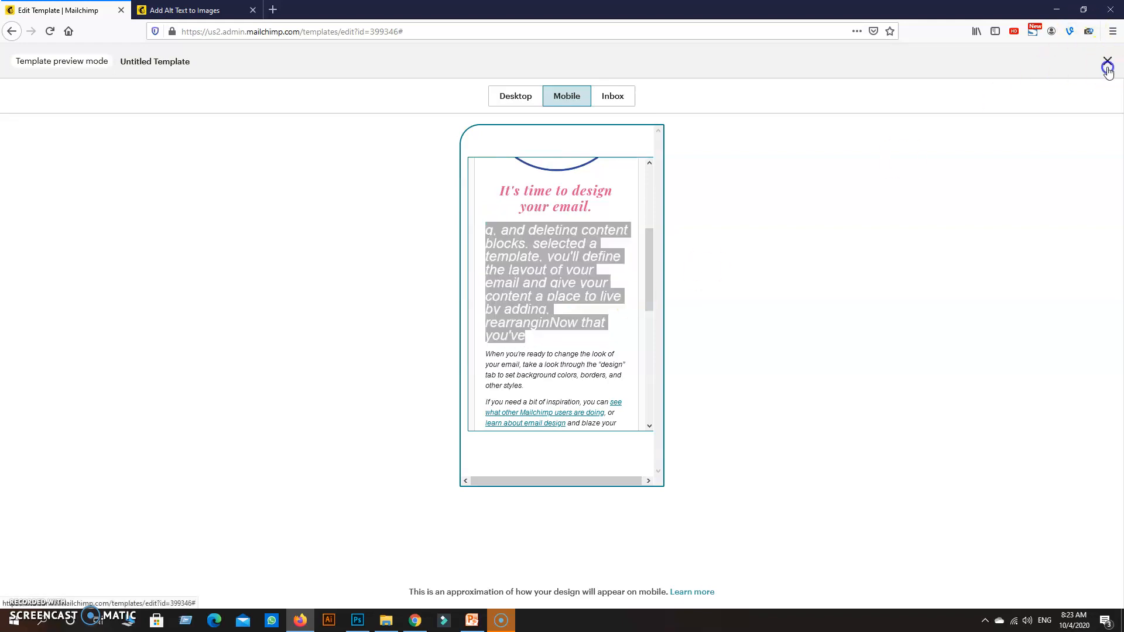
Step: Remove the inline font-size:24px span tags around the first paragraph in the text block's HTML source and return to the visual editor
{"action": "left_click", "coordinate": [463, 227]}
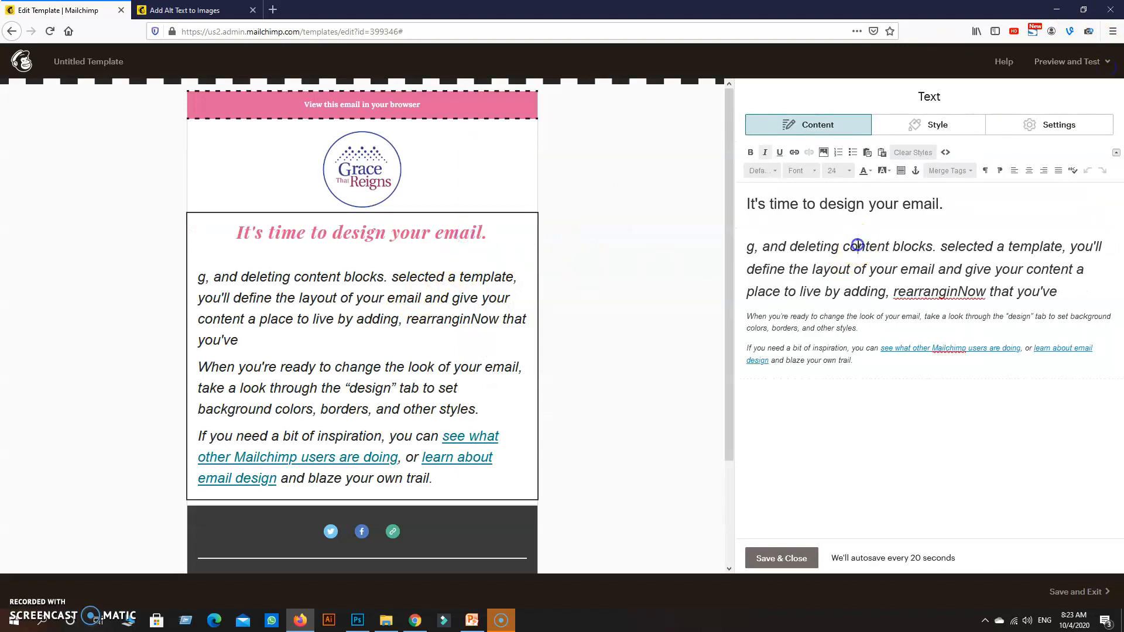
{"action": "left_click_drag", "start_coordinate": [747, 246], "coordinate": [1067, 296]}
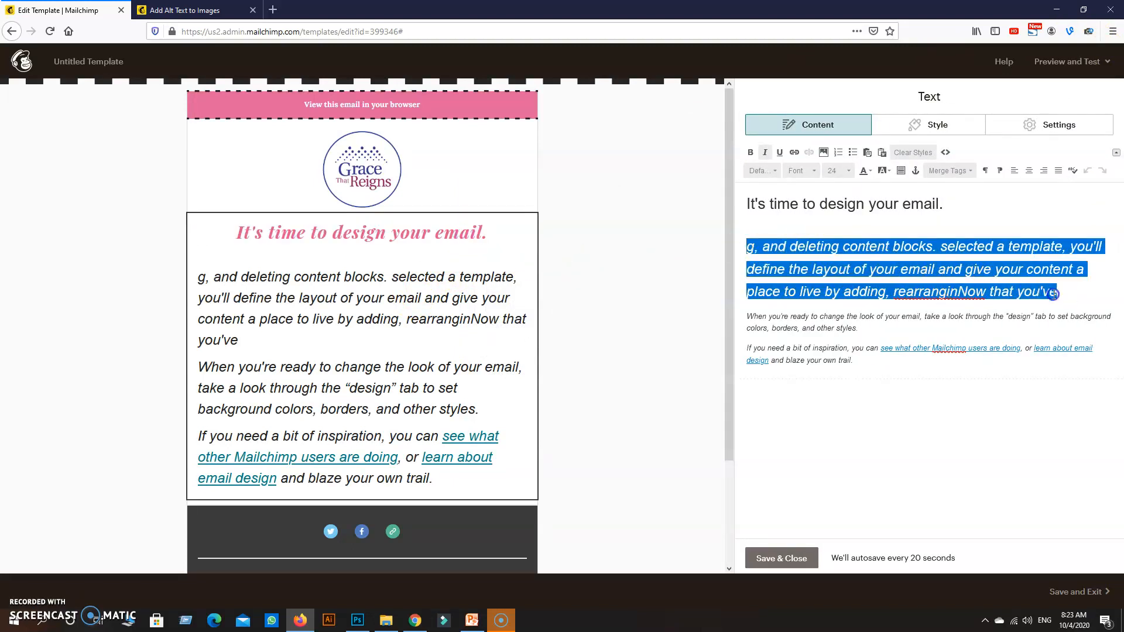
{"action": "left_click", "coordinate": [1054, 294]}
{"action": "left_click", "coordinate": [945, 152]}
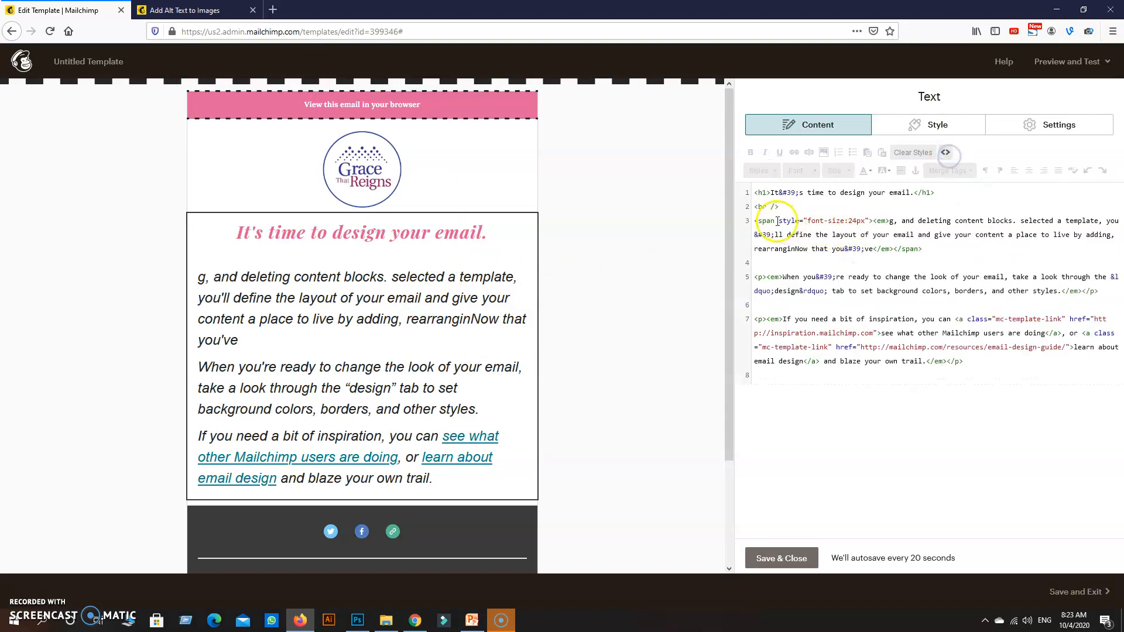
{"action": "left_click_drag", "start_coordinate": [773, 222], "coordinate": [878, 225]}
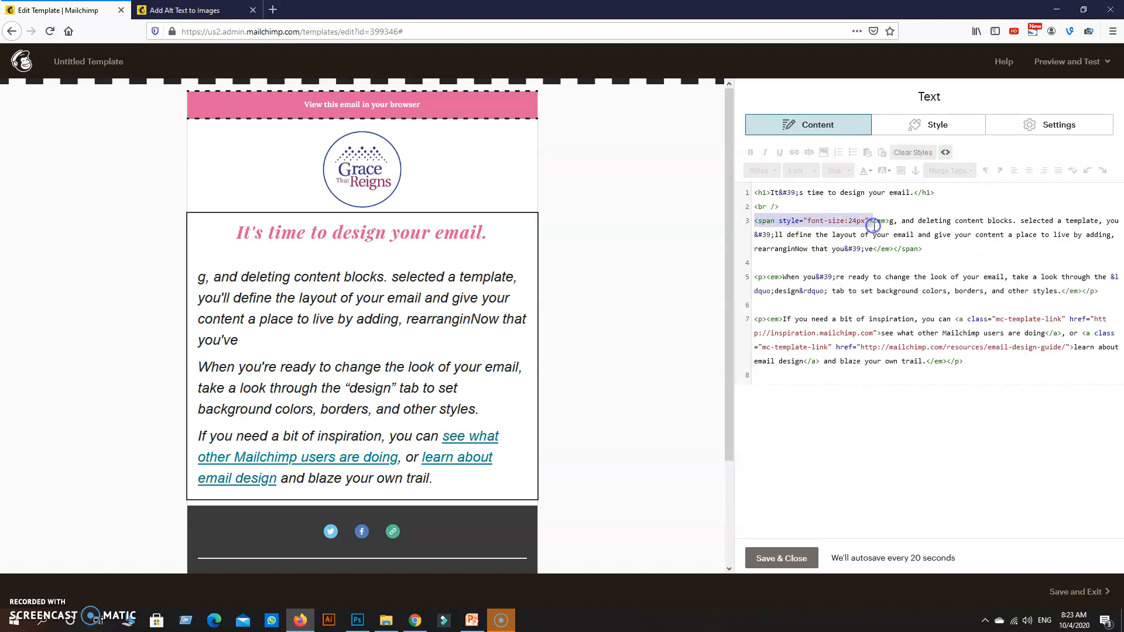
{"action": "key", "text": "BackSpace"}
{"action": "left_click", "coordinate": [792, 252]}
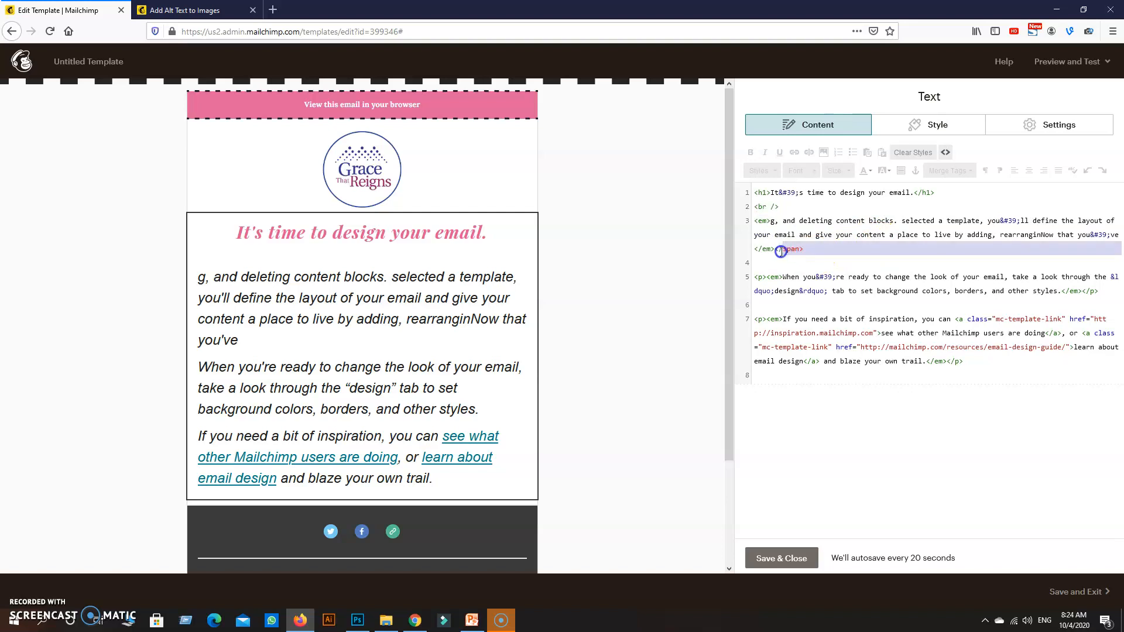
{"action": "key", "text": "BackSpace"}
{"action": "left_click", "coordinate": [948, 152]}
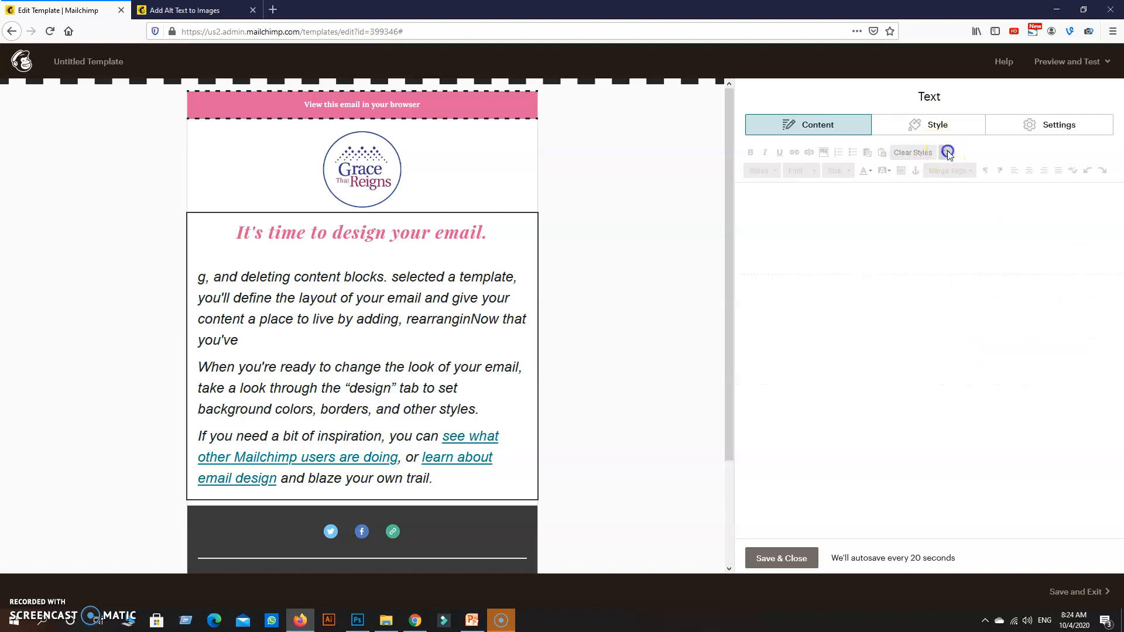
Step: Try a 14px style size for the text block, then set it to 16px
{"action": "left_click", "coordinate": [912, 123]}
{"action": "left_click", "coordinate": [796, 276]}
{"action": "left_click", "coordinate": [765, 445]}
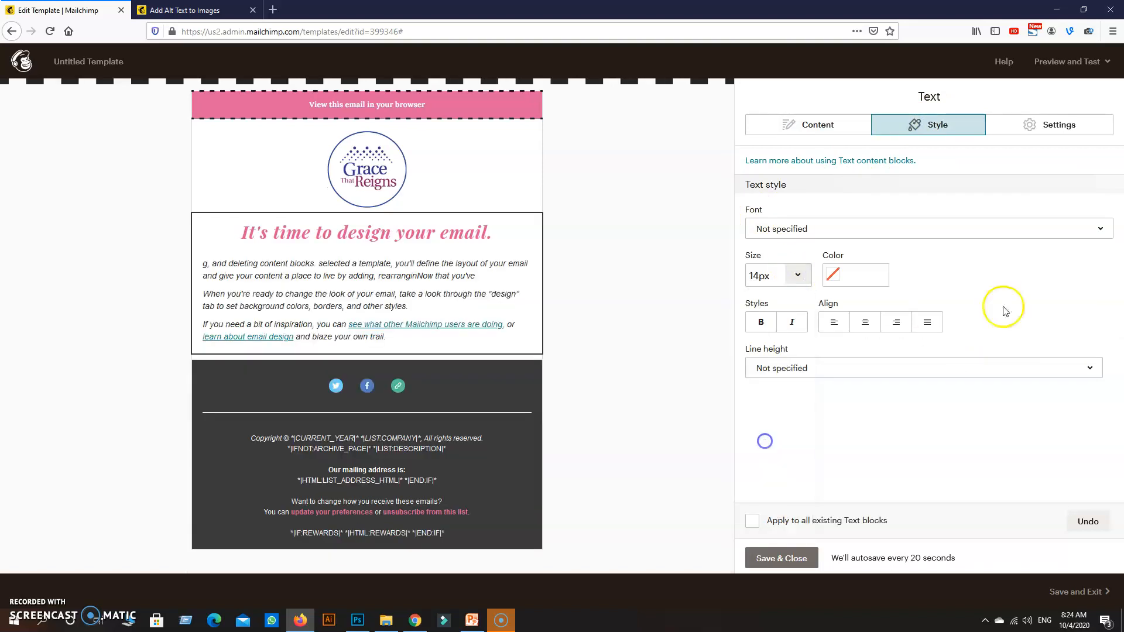
{"action": "left_click", "coordinate": [797, 275]}
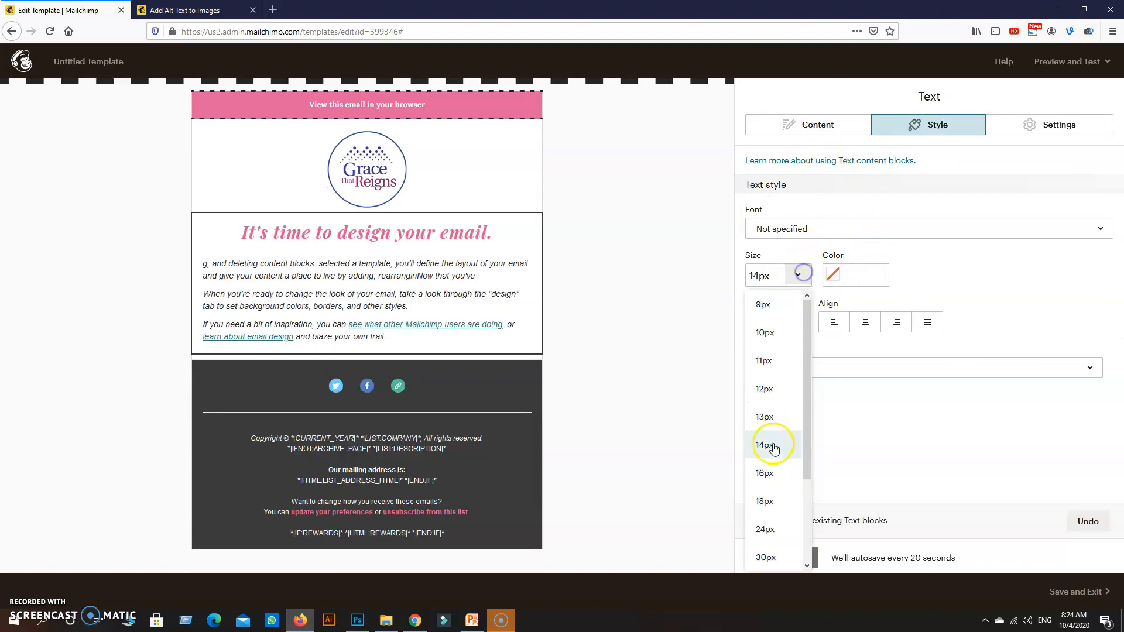
{"action": "left_click", "coordinate": [776, 473]}
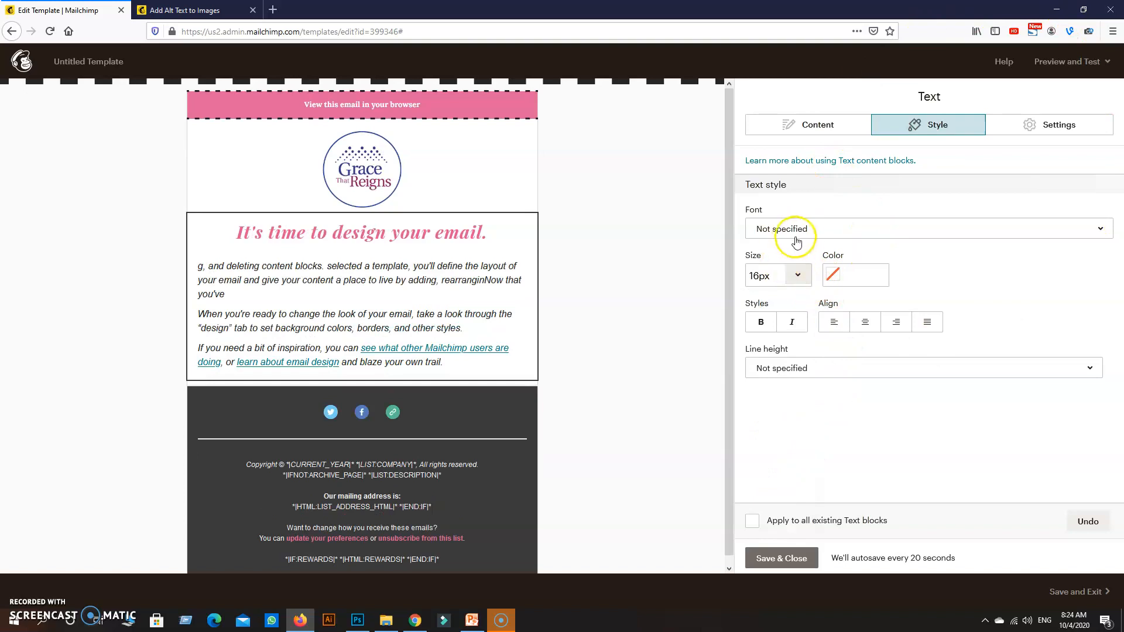
Step: Color the phrase "place to live by adding," in the first paragraph red, then change it to the custom pink #ff3399
{"action": "left_click", "coordinate": [814, 130]}
{"action": "left_click", "coordinate": [888, 265]}
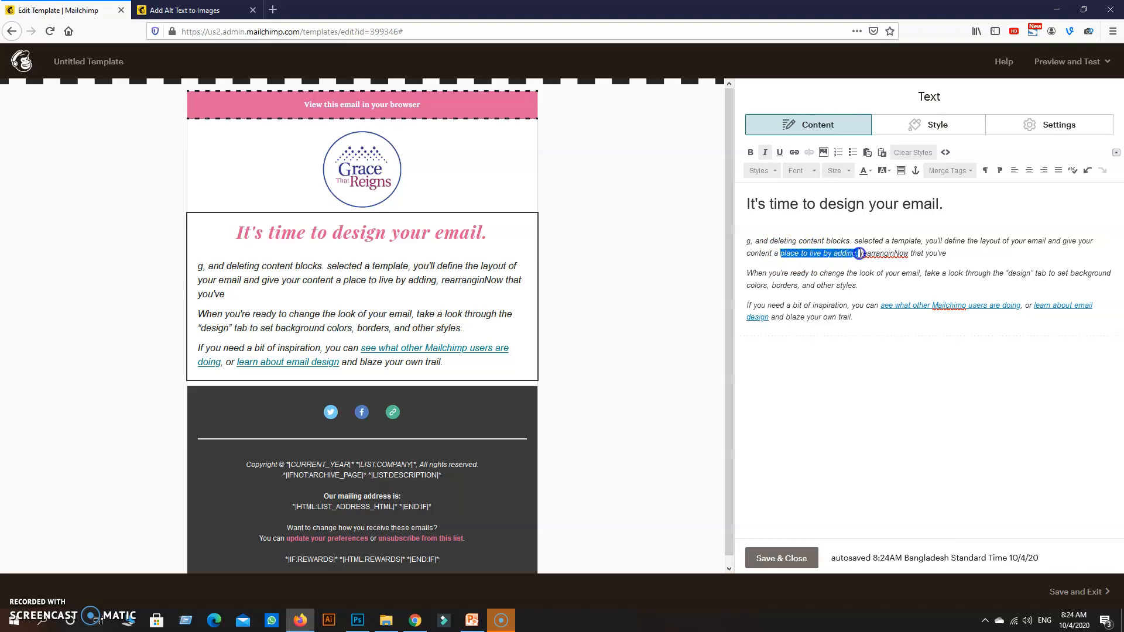
{"action": "left_click", "coordinate": [866, 171]}
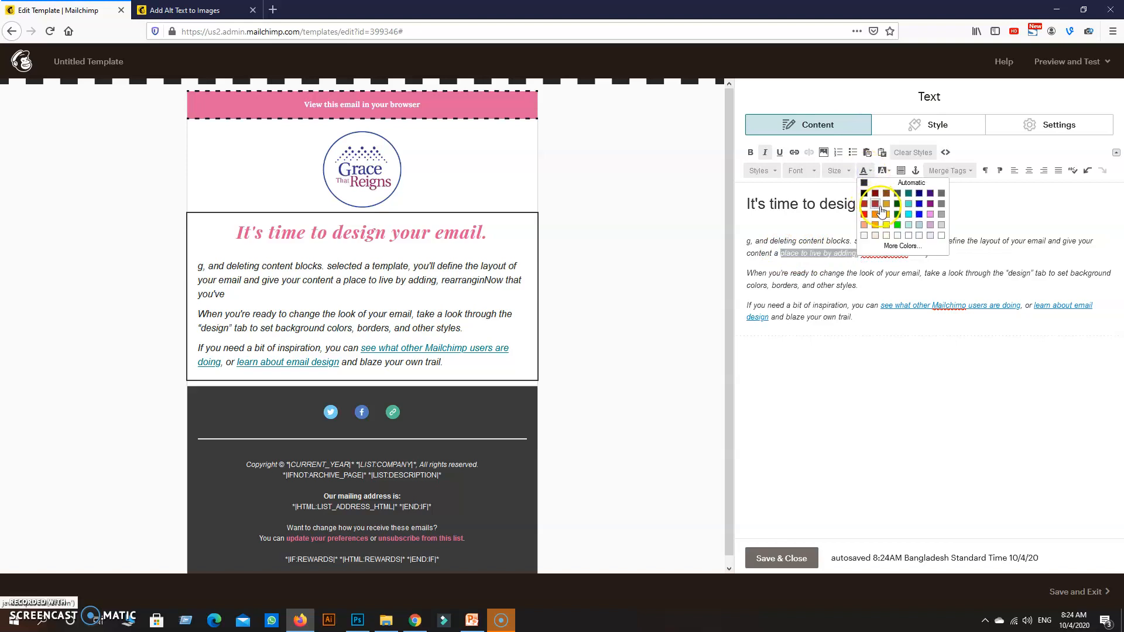
{"action": "left_click", "coordinate": [877, 205]}
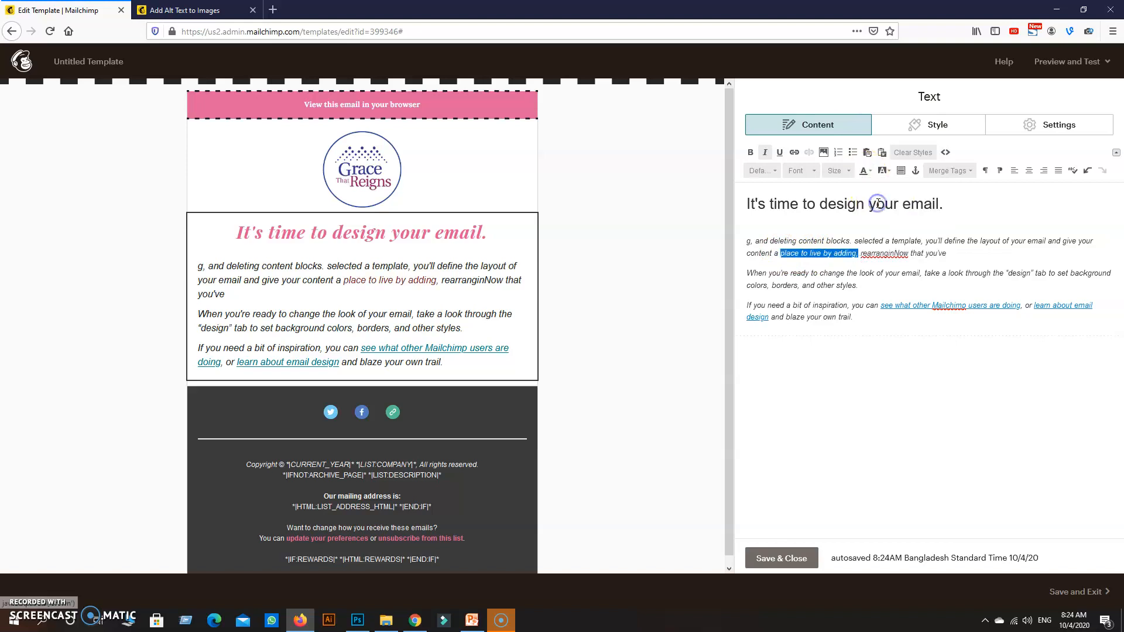
{"action": "left_click", "coordinate": [870, 174]}
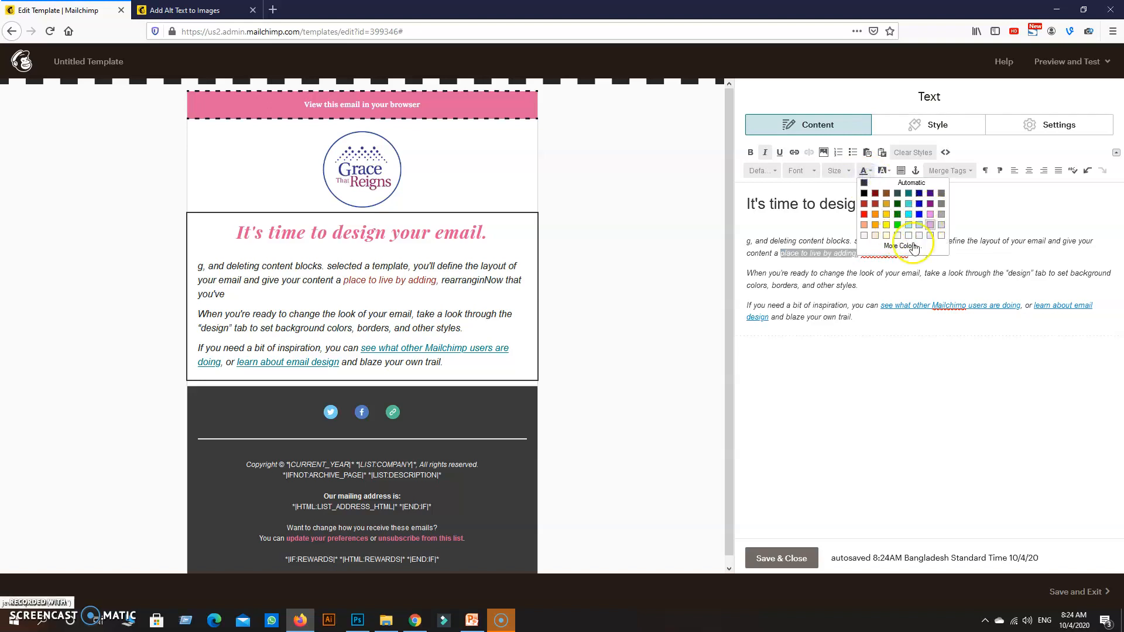
{"action": "left_click", "coordinate": [915, 247]}
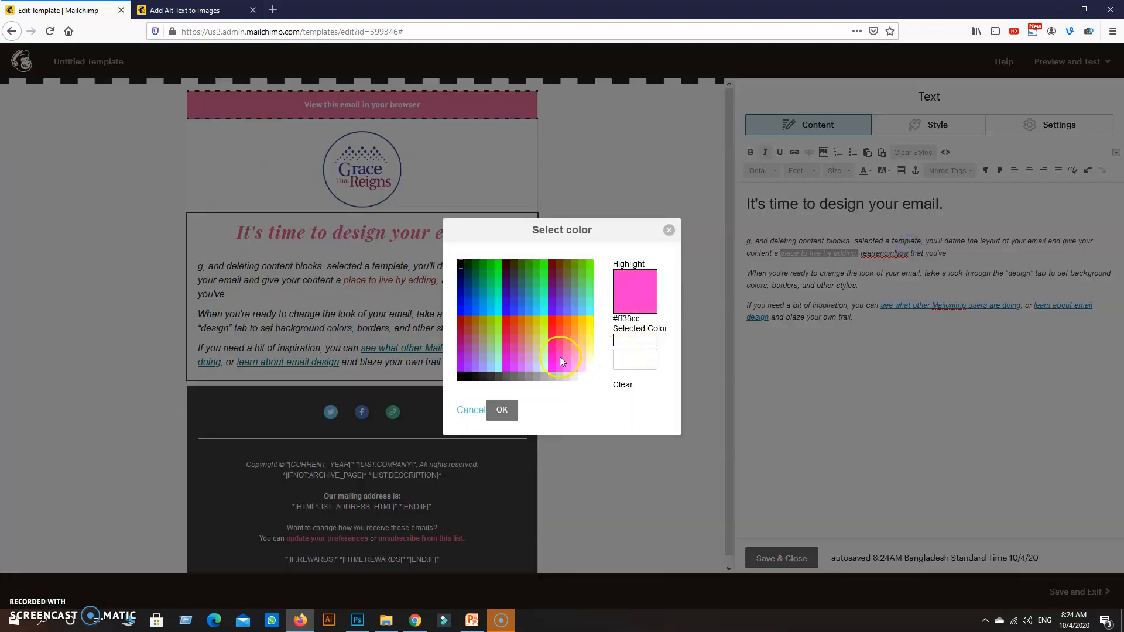
{"action": "left_click", "coordinate": [563, 348]}
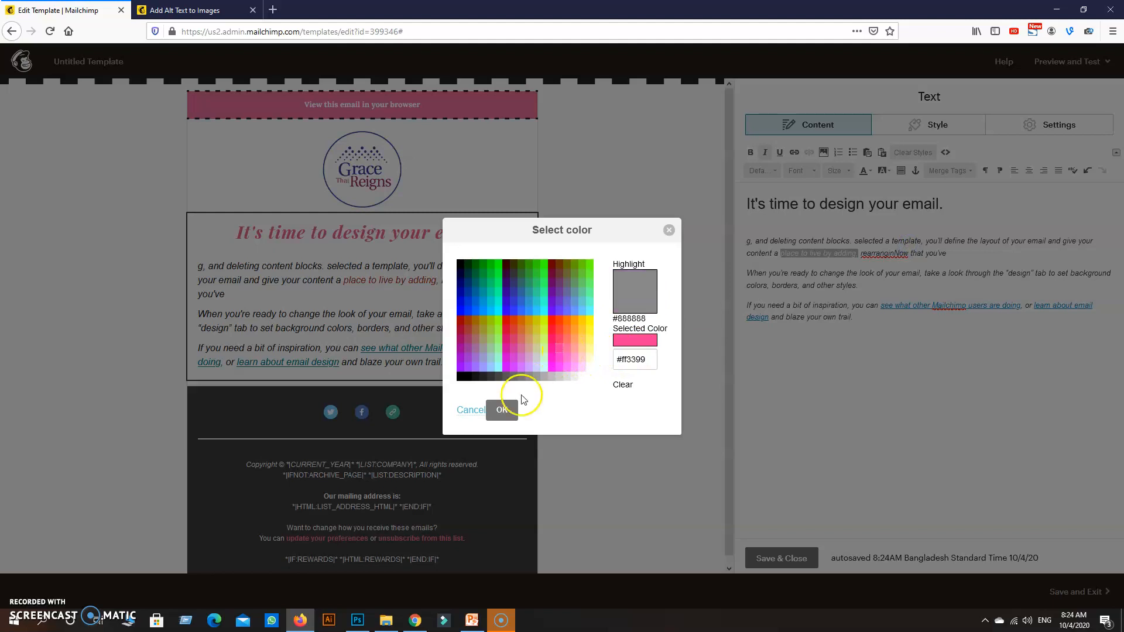
{"action": "left_click", "coordinate": [504, 409]}
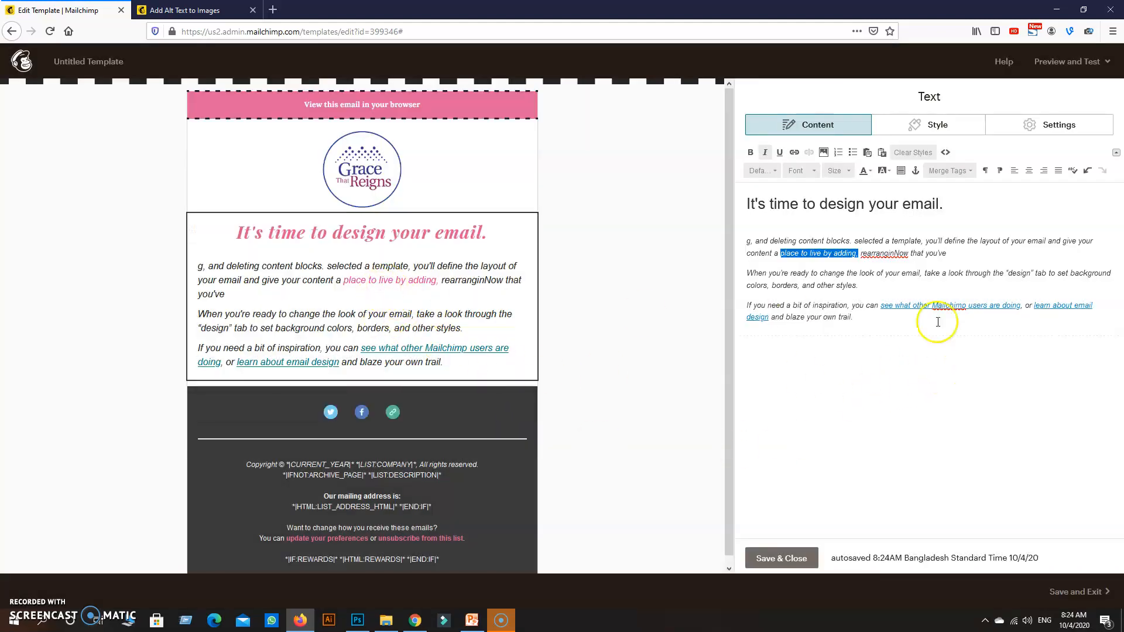
{"action": "left_click", "coordinate": [902, 273]}
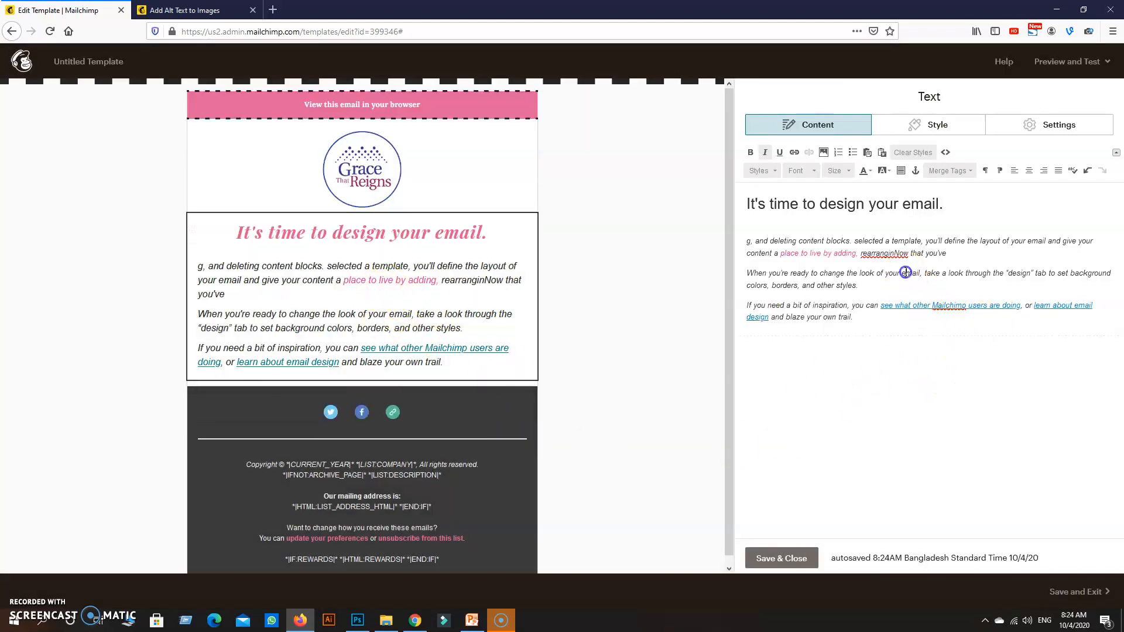
Step: Try red #b82a2a and green #3ab82a as the text block's style color, then set it to dark gray #383838
{"action": "left_click", "coordinate": [915, 137]}
{"action": "left_click", "coordinate": [837, 276]}
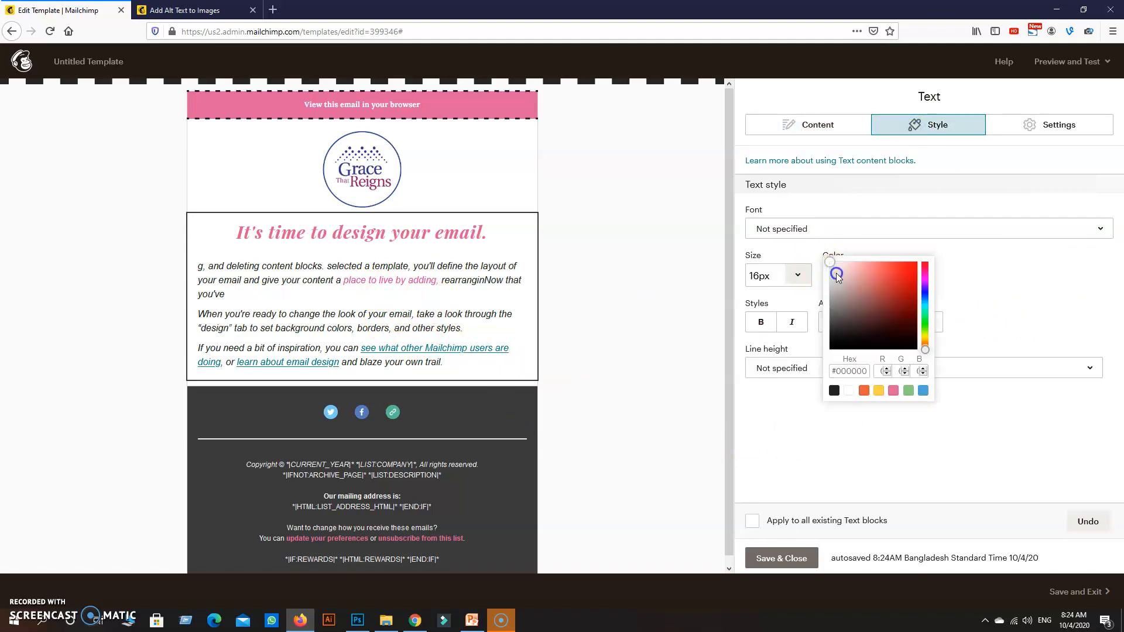
{"action": "left_click", "coordinate": [898, 287]}
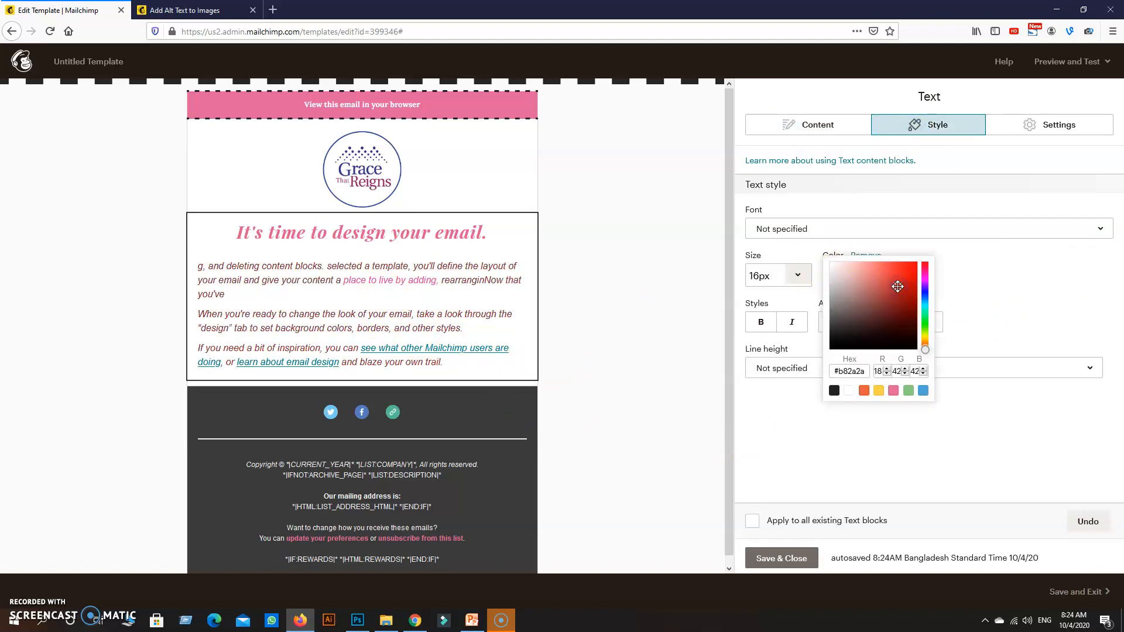
{"action": "left_click_drag", "start_coordinate": [924, 345], "coordinate": [927, 318]}
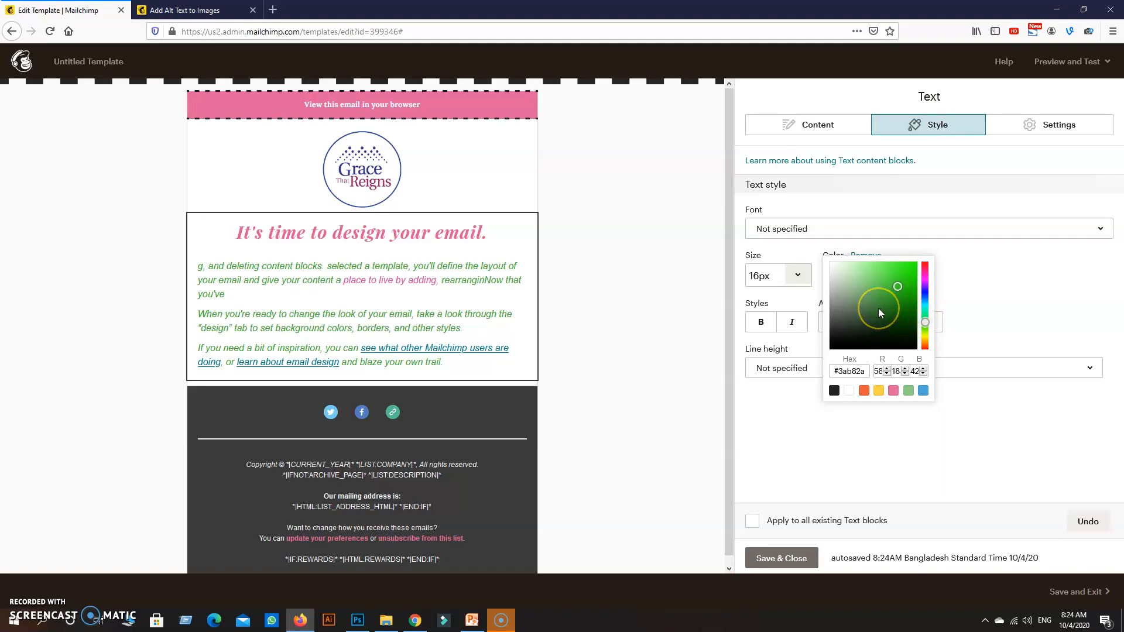
{"action": "mouse_move", "coordinate": [878, 312]}
{"action": "left_mouse_down"}
{"action": "mouse_move", "coordinate": [849, 306]}
{"action": "mouse_move", "coordinate": [808, 333]}
{"action": "left_mouse_up"}
{"action": "left_click", "coordinate": [991, 294]}
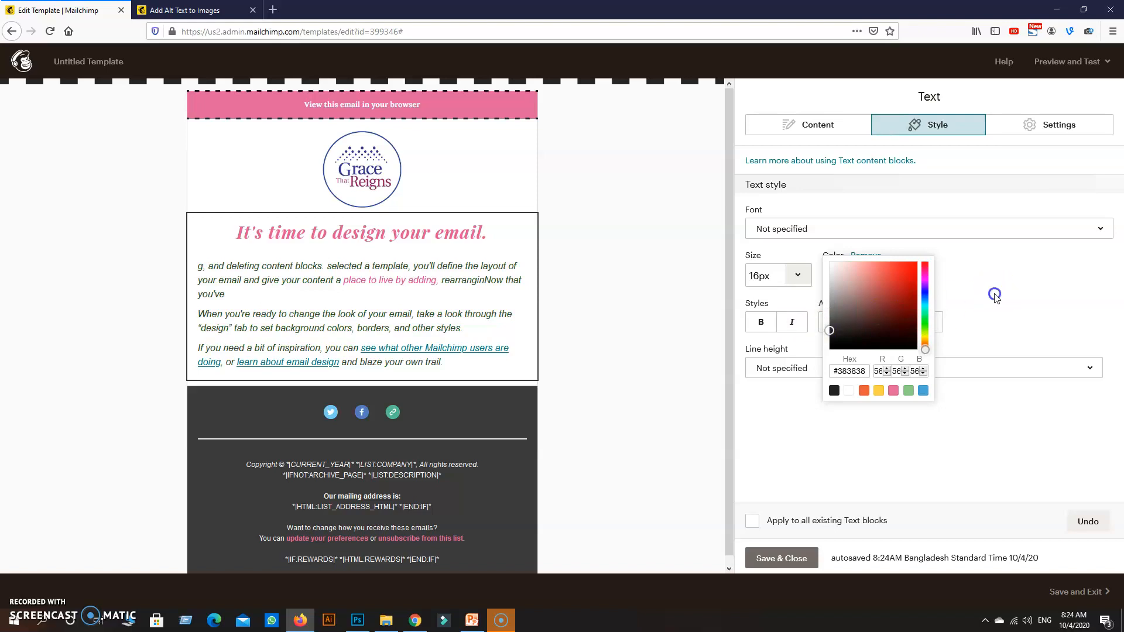
Step: Give "rearranginNow that you've" in the first paragraph's content an orange background highlight, then change the highlight to bright green
{"action": "left_click", "coordinate": [838, 124]}
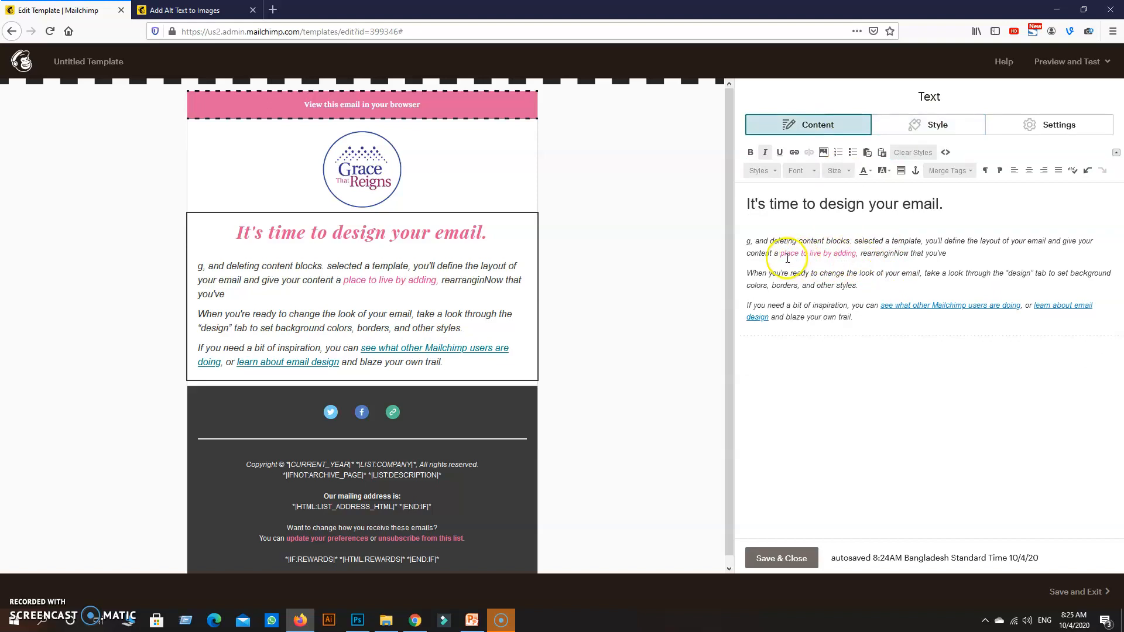
{"action": "left_click_drag", "start_coordinate": [781, 254], "coordinate": [857, 253]}
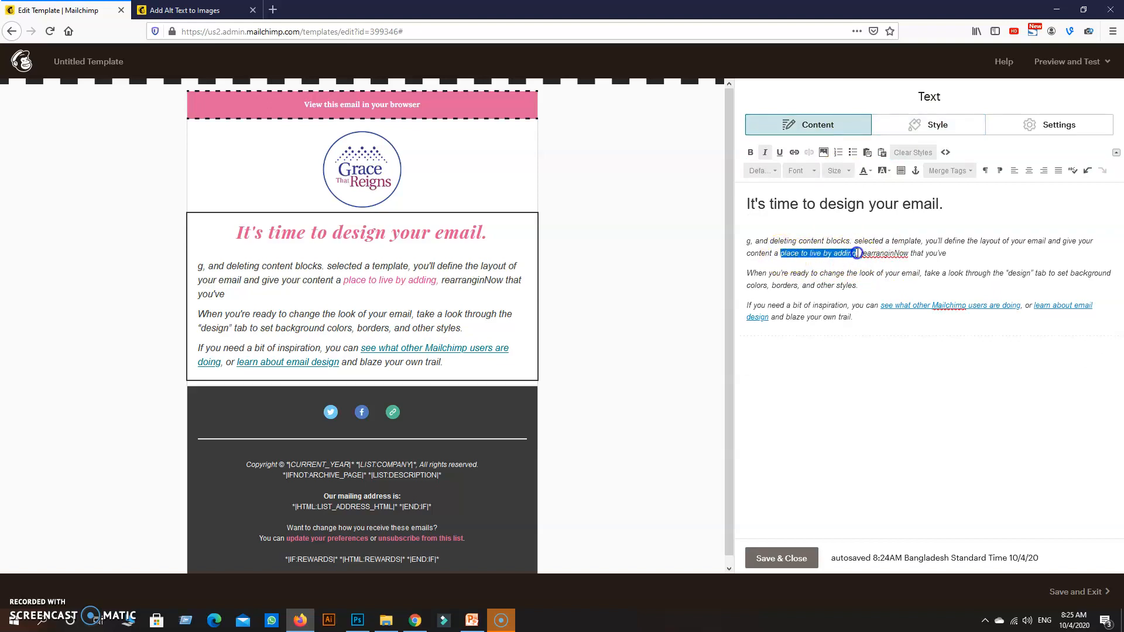
{"action": "left_click", "coordinate": [868, 176]}
{"action": "left_click", "coordinate": [899, 253]}
{"action": "left_click", "coordinate": [865, 253]}
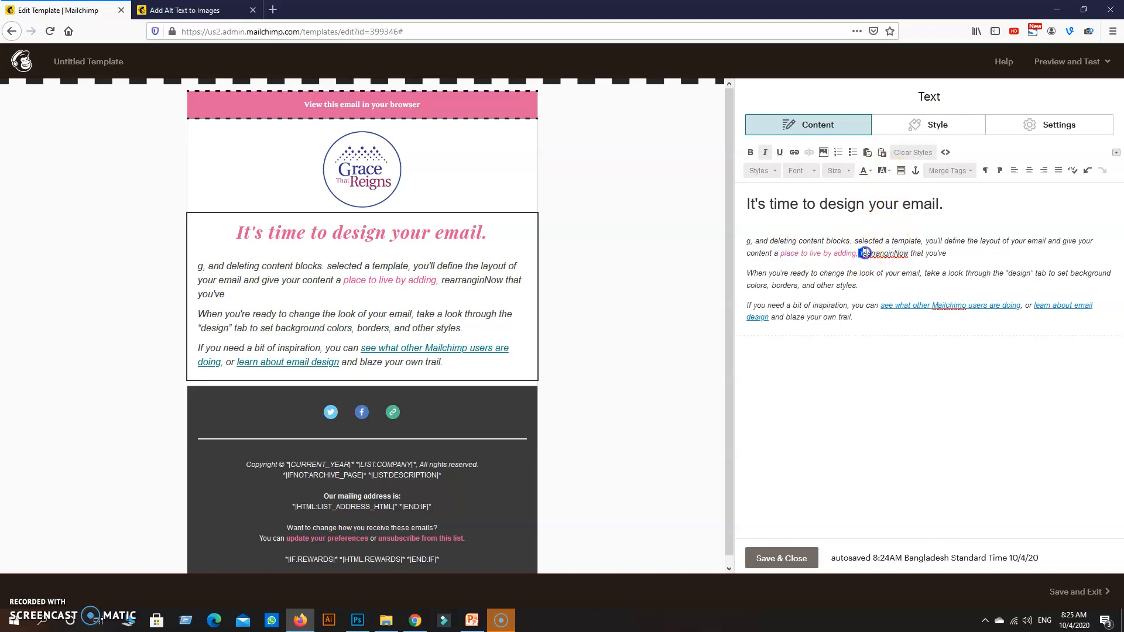
{"action": "left_click", "coordinate": [859, 255]}
{"action": "left_click_drag", "start_coordinate": [861, 255], "coordinate": [937, 256]}
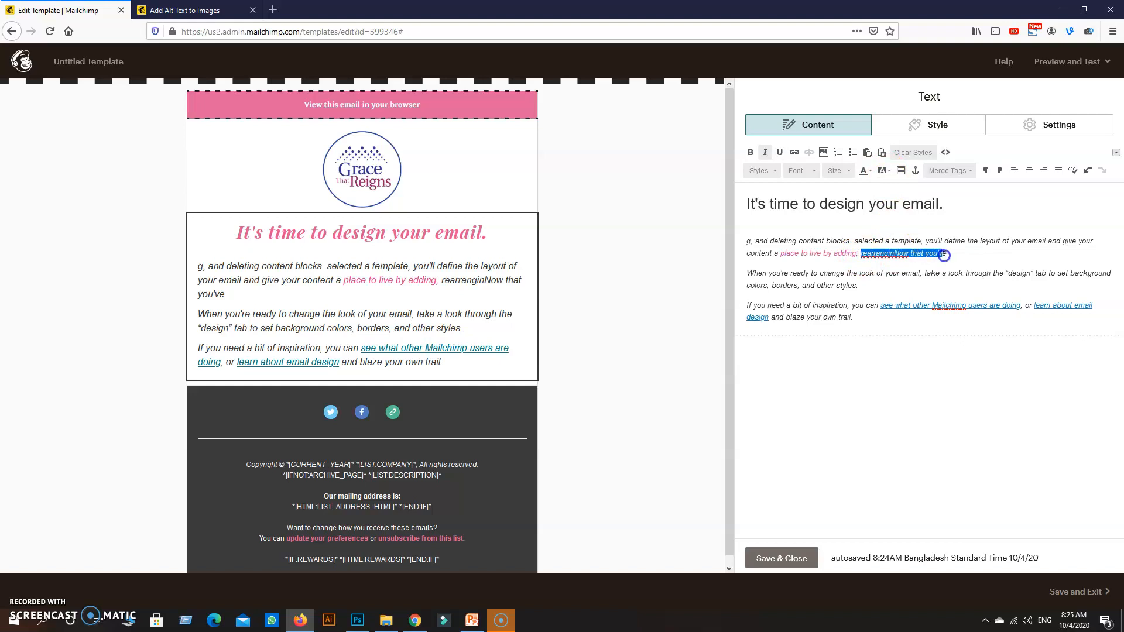
{"action": "left_click", "coordinate": [880, 171]}
{"action": "left_click", "coordinate": [905, 198]}
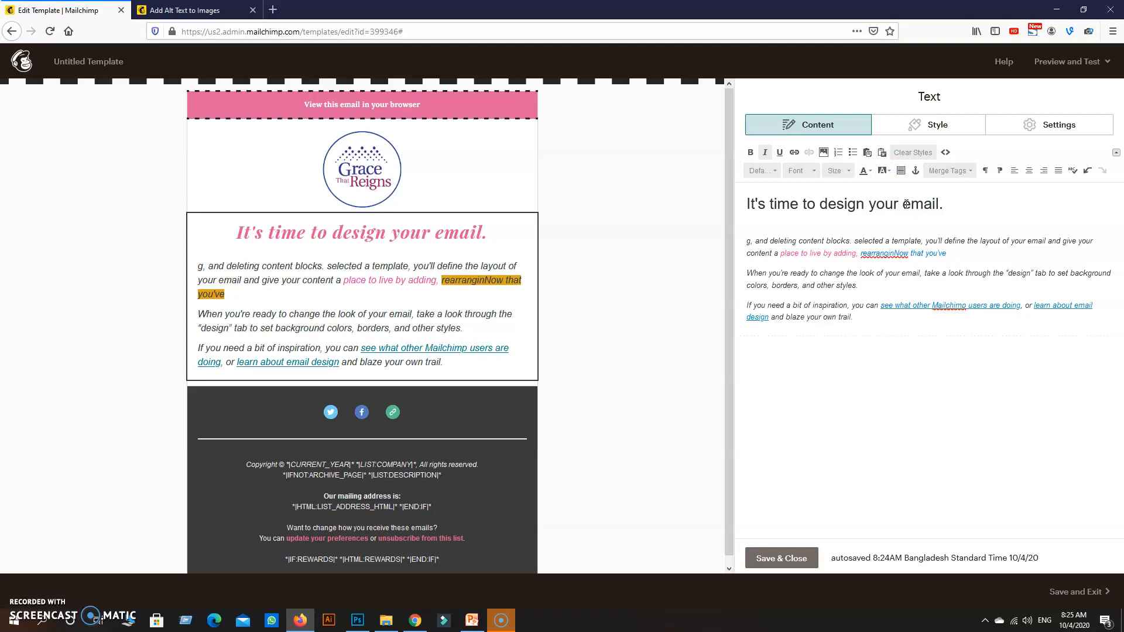
{"action": "left_click", "coordinate": [882, 171]}
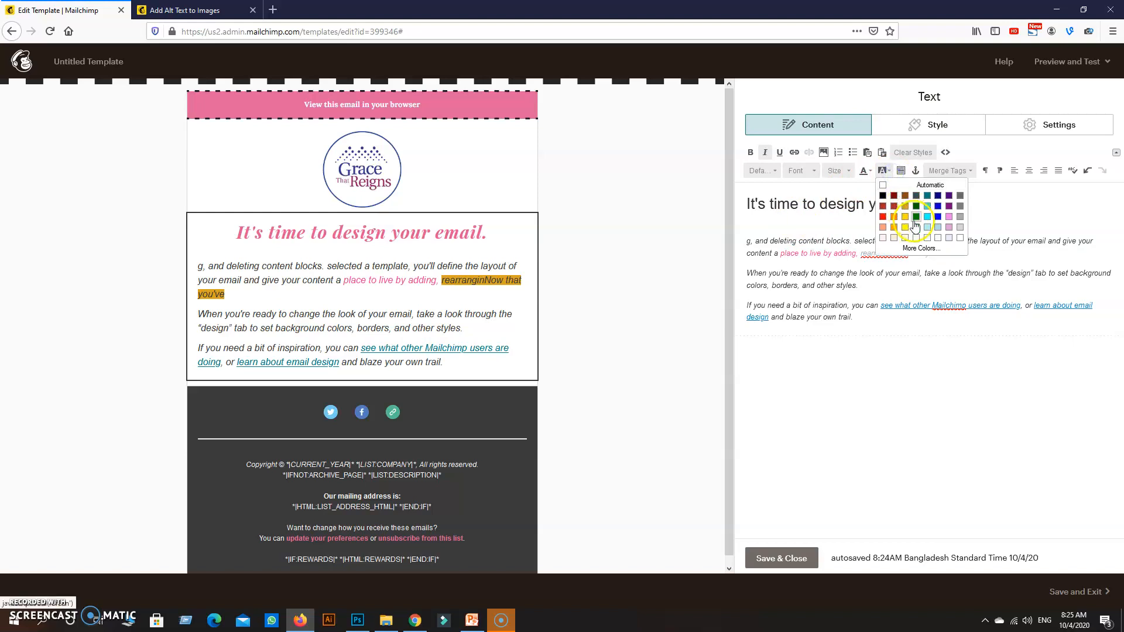
{"action": "left_click", "coordinate": [916, 227]}
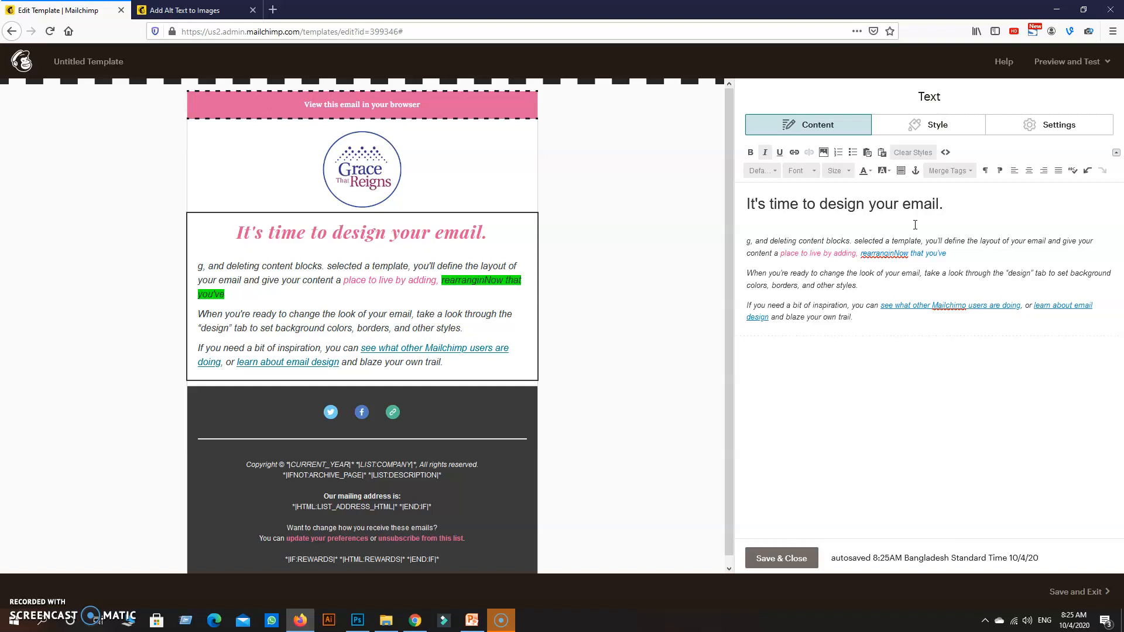
{"action": "left_click", "coordinate": [897, 286]}
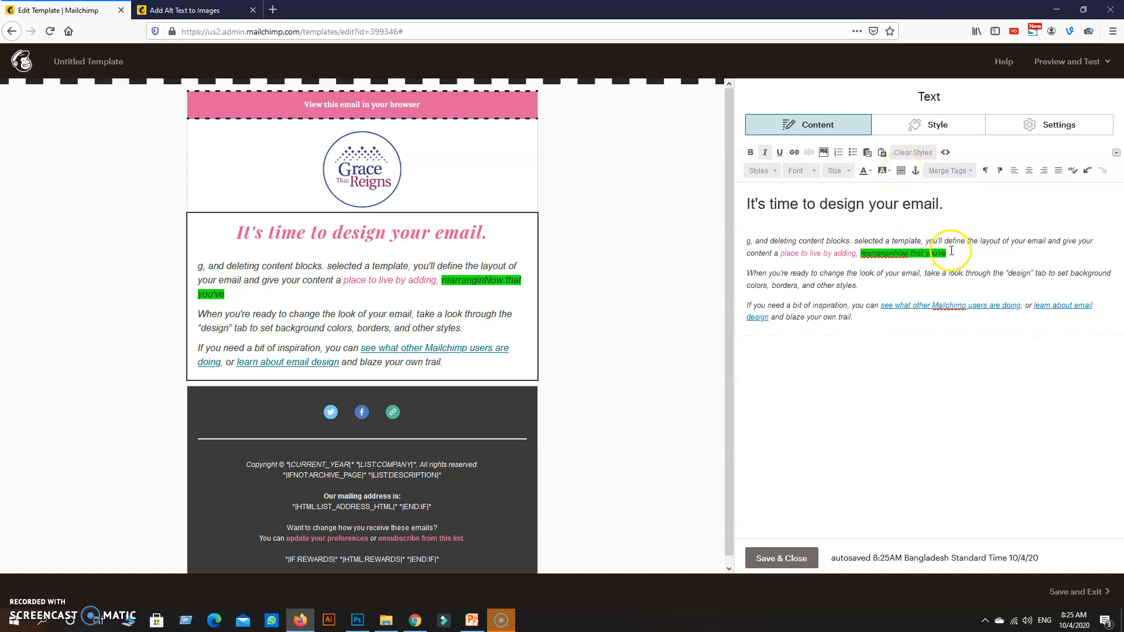
Step: Insert a horizontal line directly below the heading "It's time to design your email."
{"action": "left_click", "coordinate": [948, 202]}
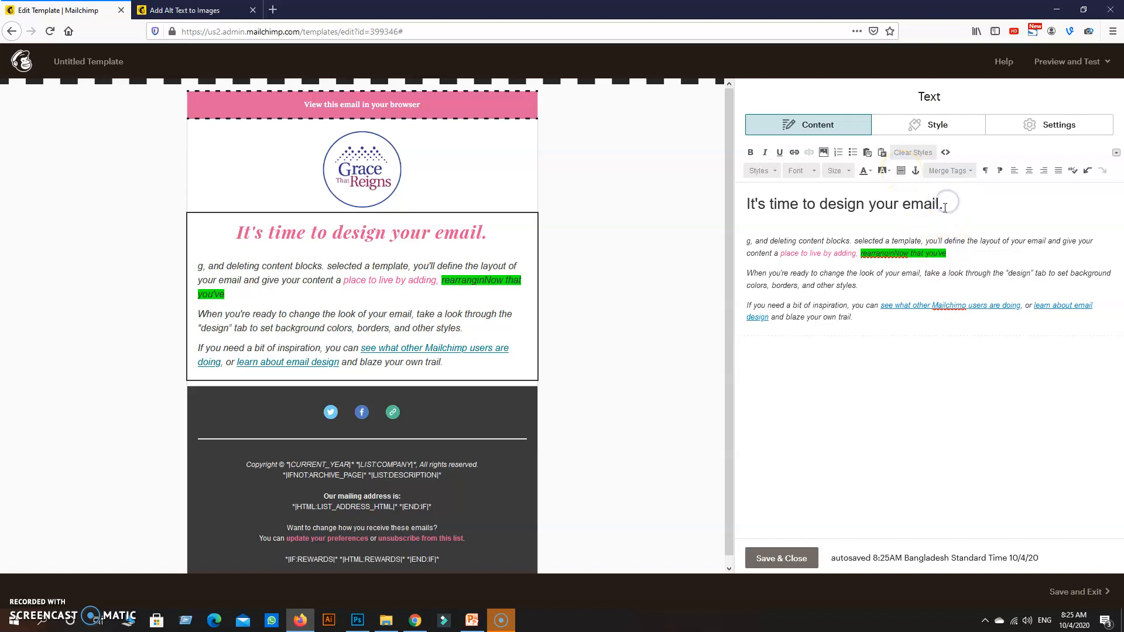
{"action": "left_click", "coordinate": [900, 172]}
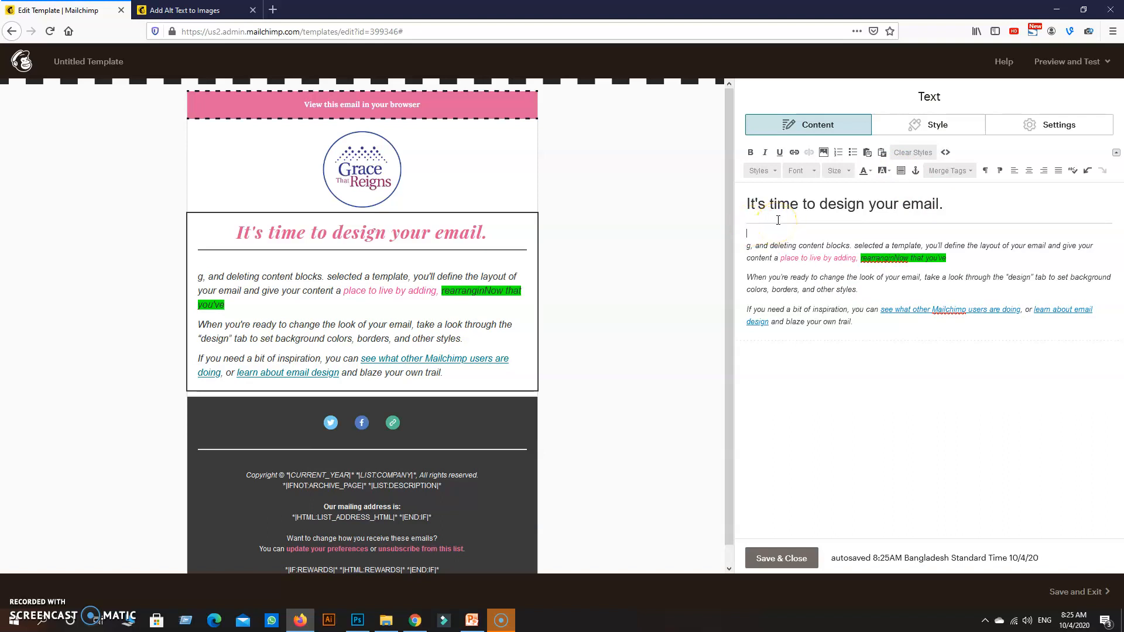
{"action": "left_click_drag", "start_coordinate": [746, 220], "coordinate": [814, 220]}
{"action": "left_click", "coordinate": [811, 227]}
{"action": "left_click", "coordinate": [916, 171]}
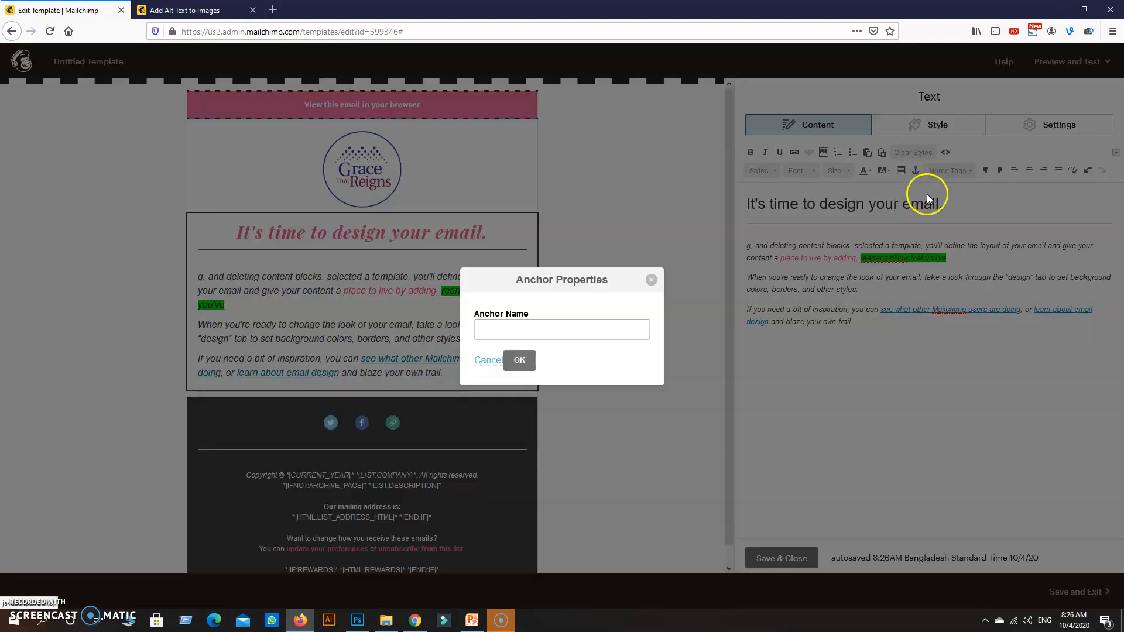
{"action": "left_click", "coordinate": [520, 328]}
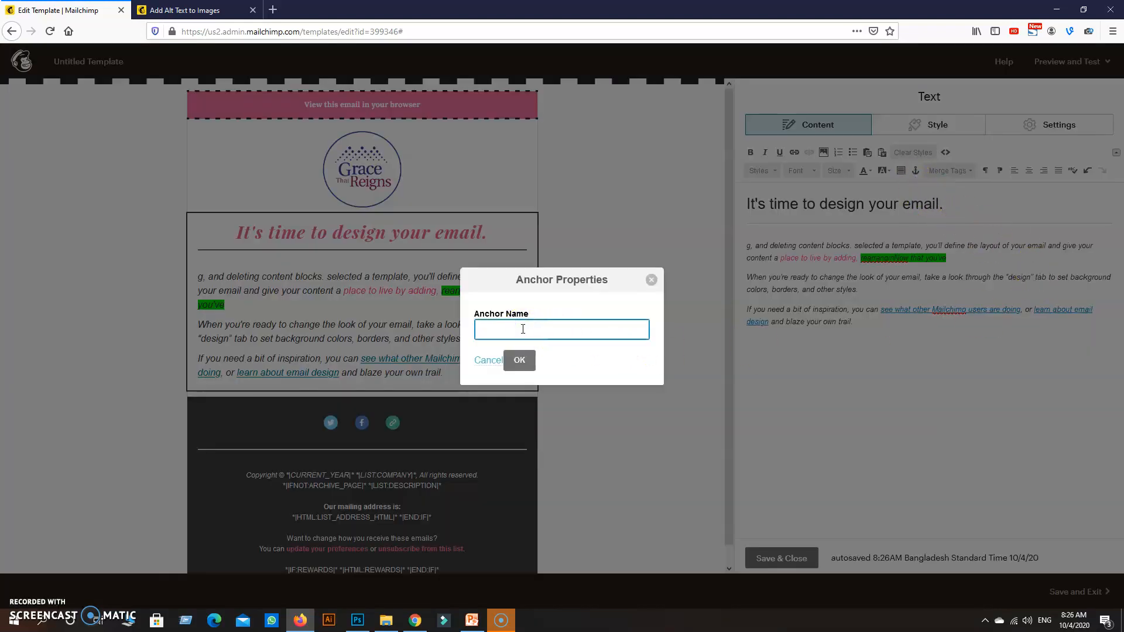
{"action": "left_click", "coordinate": [652, 280]}
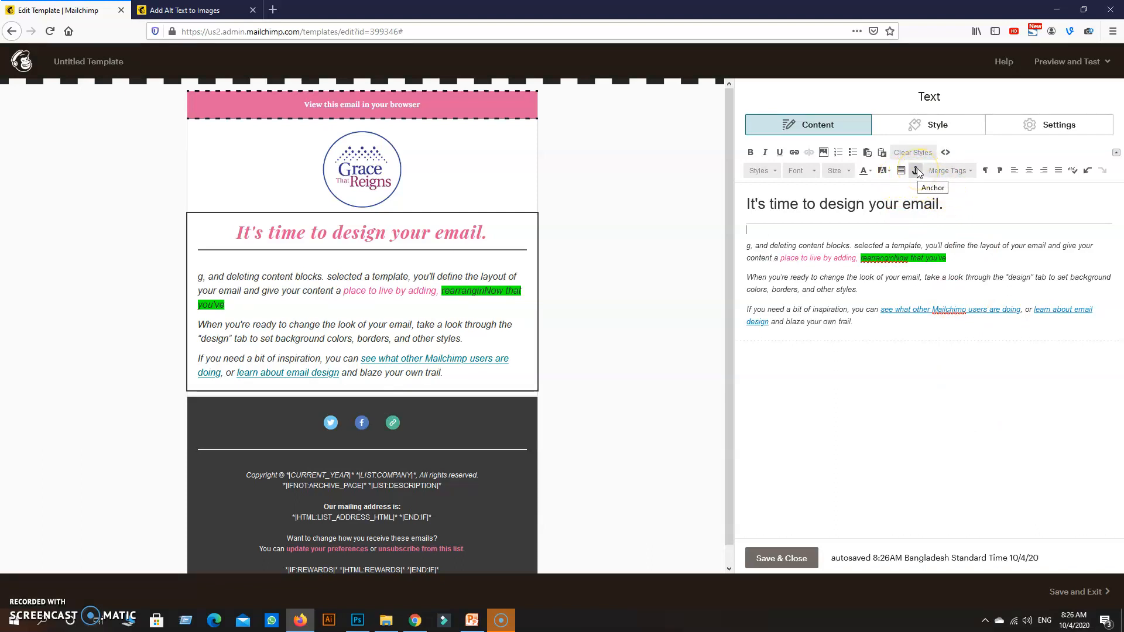
{"action": "left_click", "coordinate": [226, 10]}
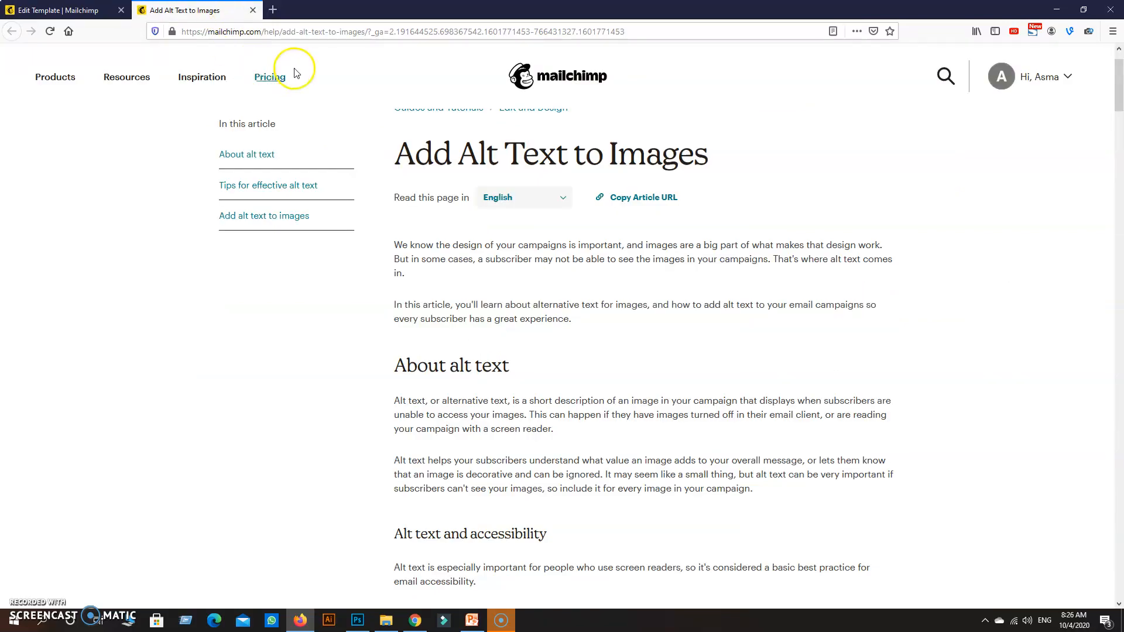
{"action": "left_click", "coordinate": [94, 8]}
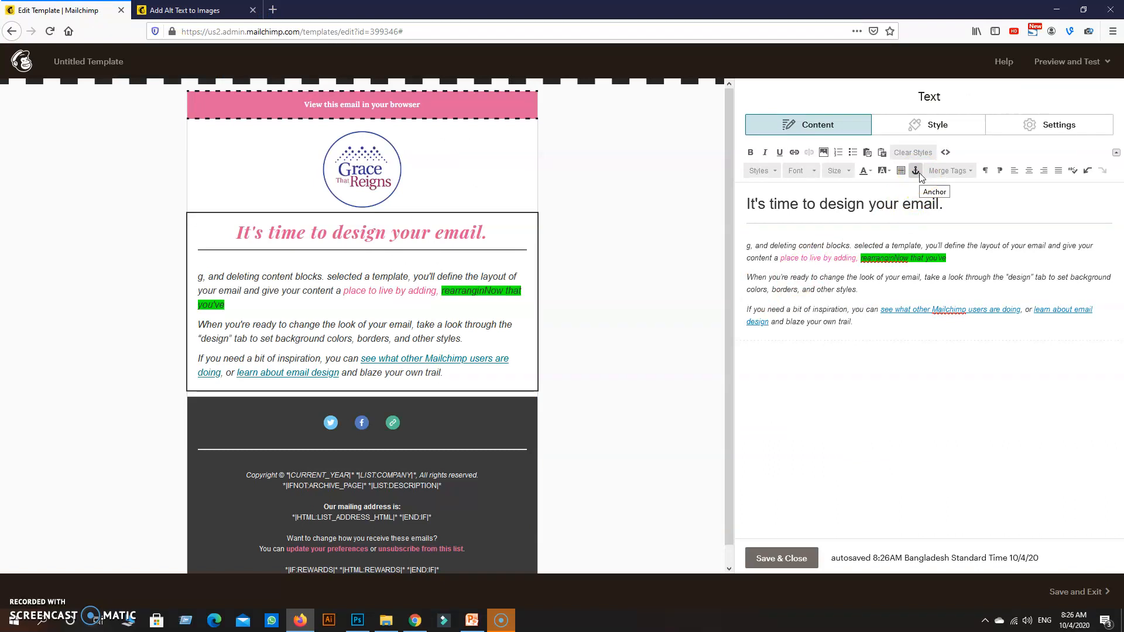
Step: Add an anchor named "30%" to the phrase "change the look" in the second paragraph, then save and close the text block
{"action": "left_click", "coordinate": [822, 279]}
{"action": "left_click_drag", "start_coordinate": [821, 279], "coordinate": [878, 279]}
{"action": "left_click", "coordinate": [913, 170]}
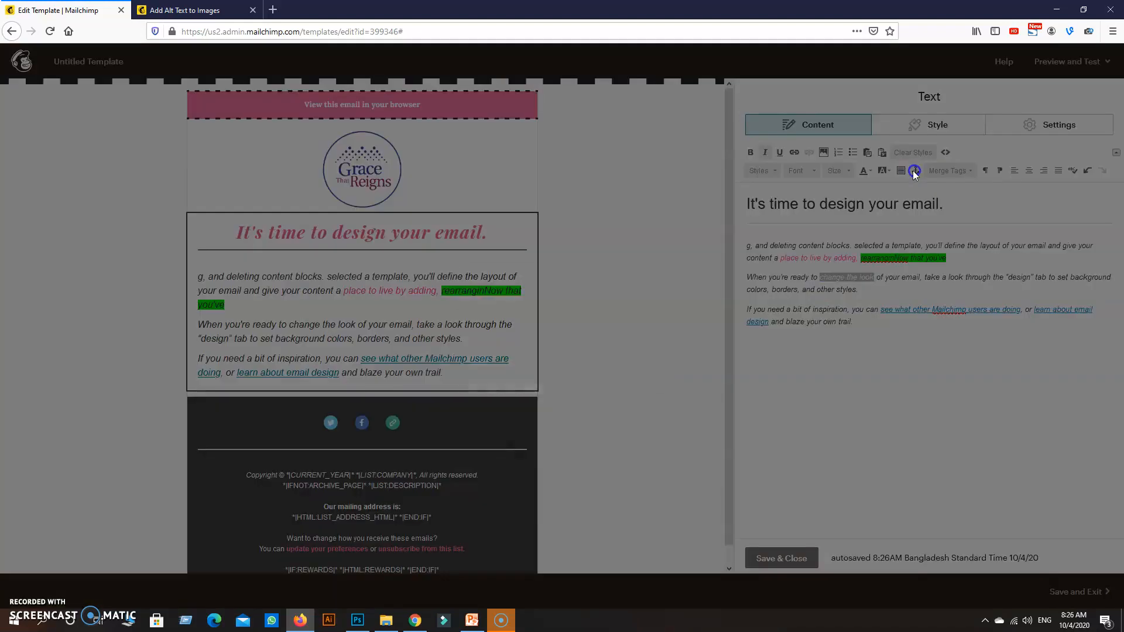
{"action": "left_click", "coordinate": [571, 329]}
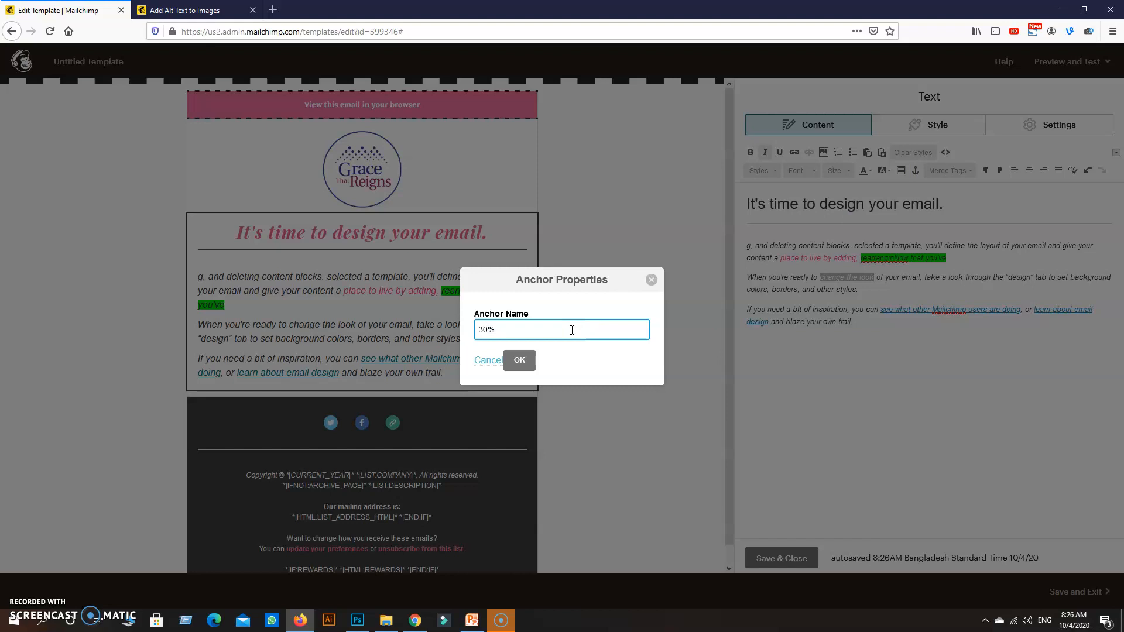
{"action": "left_click", "coordinate": [526, 360]}
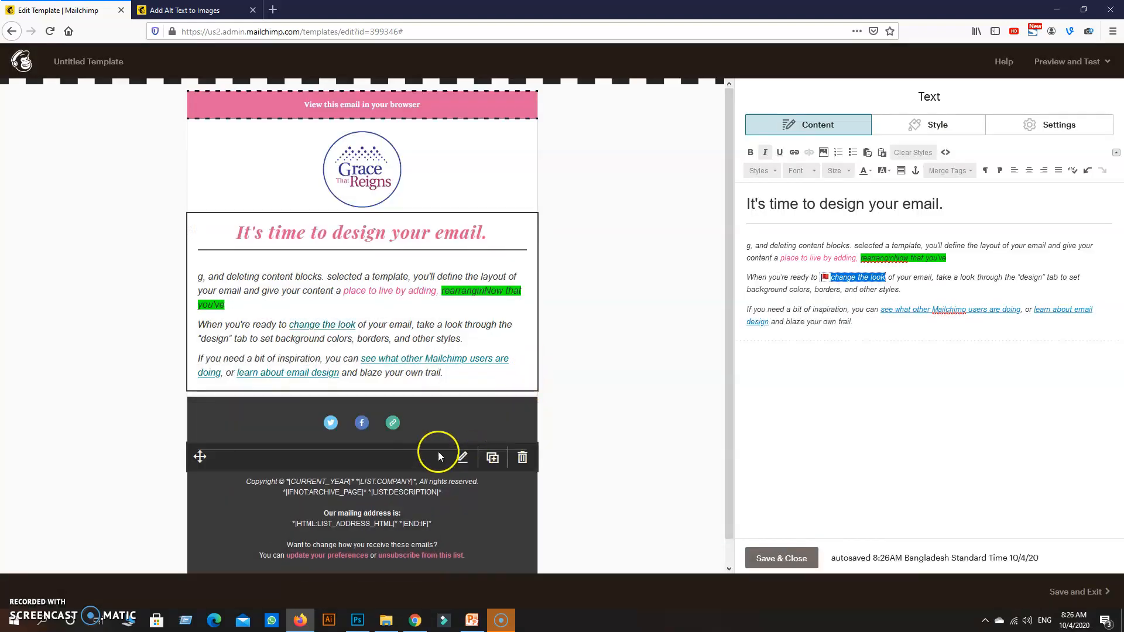
{"action": "left_click", "coordinate": [305, 327]}
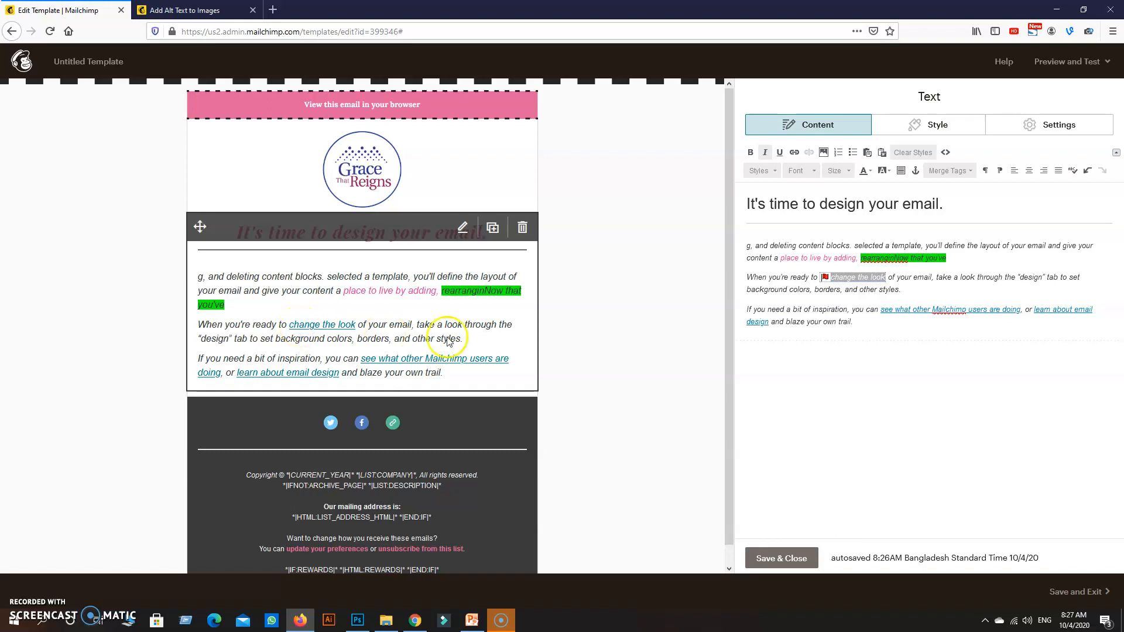
{"action": "left_click", "coordinate": [825, 278]}
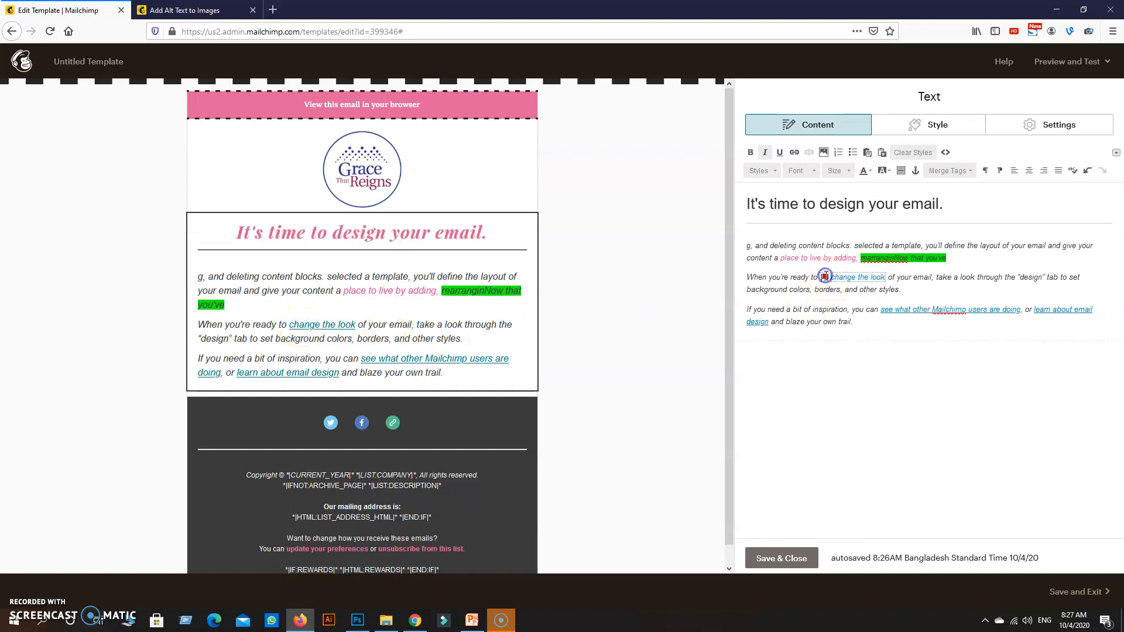
{"action": "left_click", "coordinate": [780, 556]}
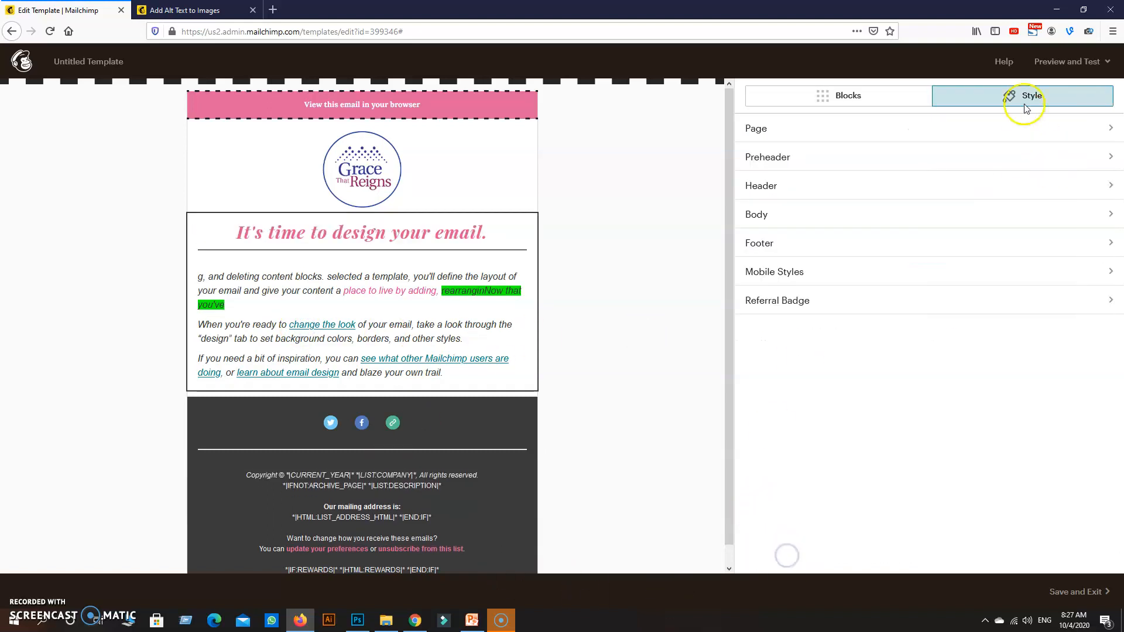
Step: Test the "change the look" anchor text in the template's desktop preview, then close the preview
{"action": "left_click", "coordinate": [1046, 62]}
{"action": "left_click", "coordinate": [1033, 92]}
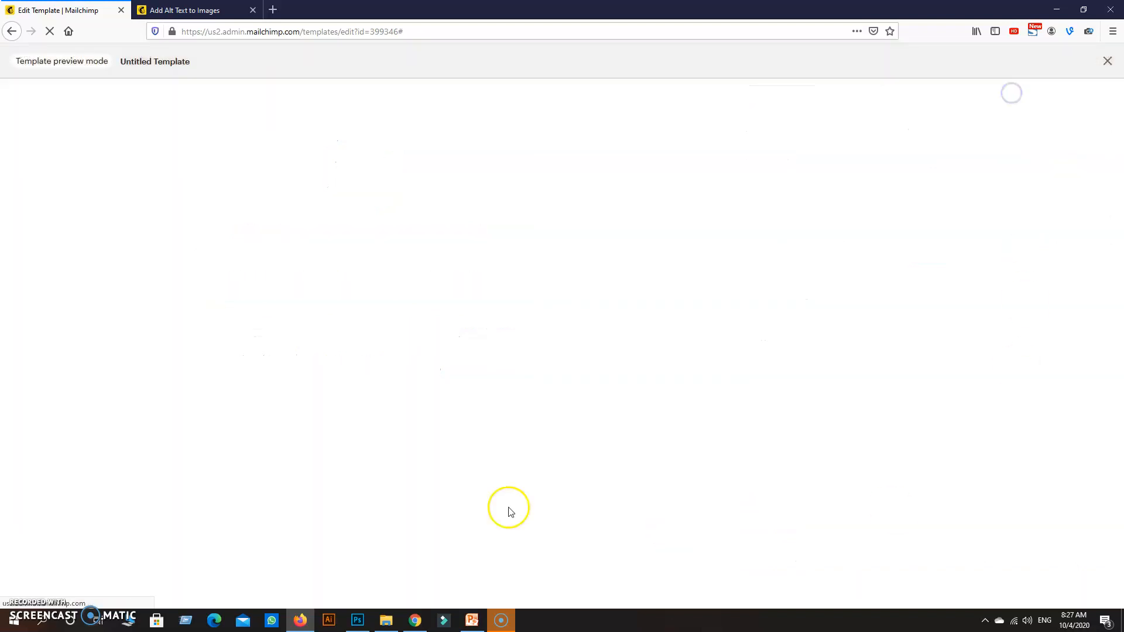
{"action": "left_click", "coordinate": [525, 95]}
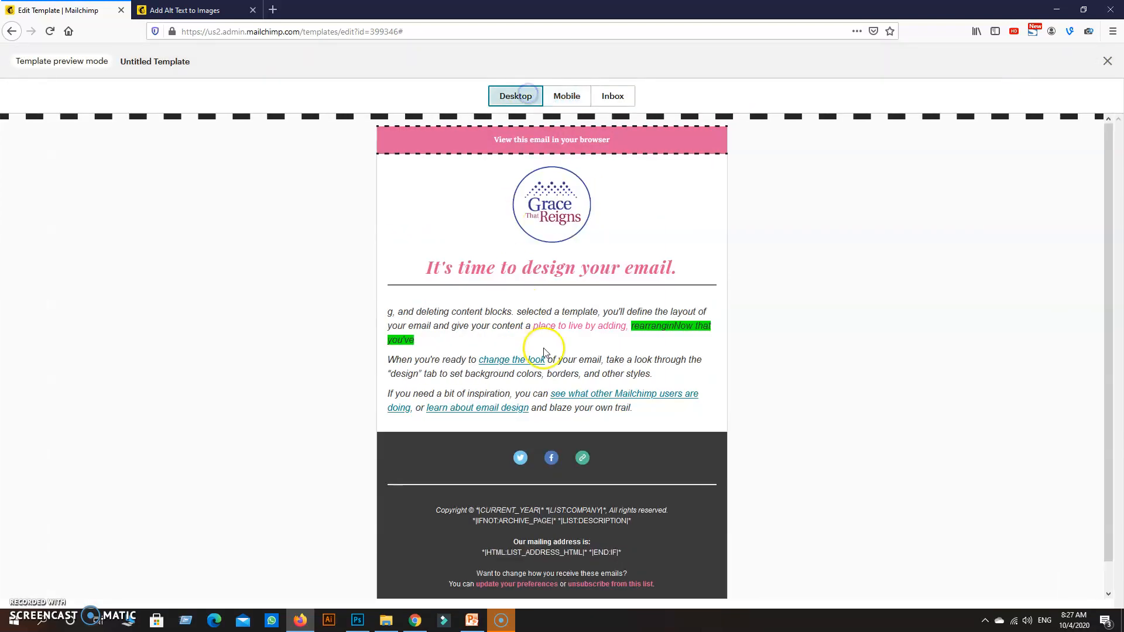
{"action": "left_click", "coordinate": [498, 361]}
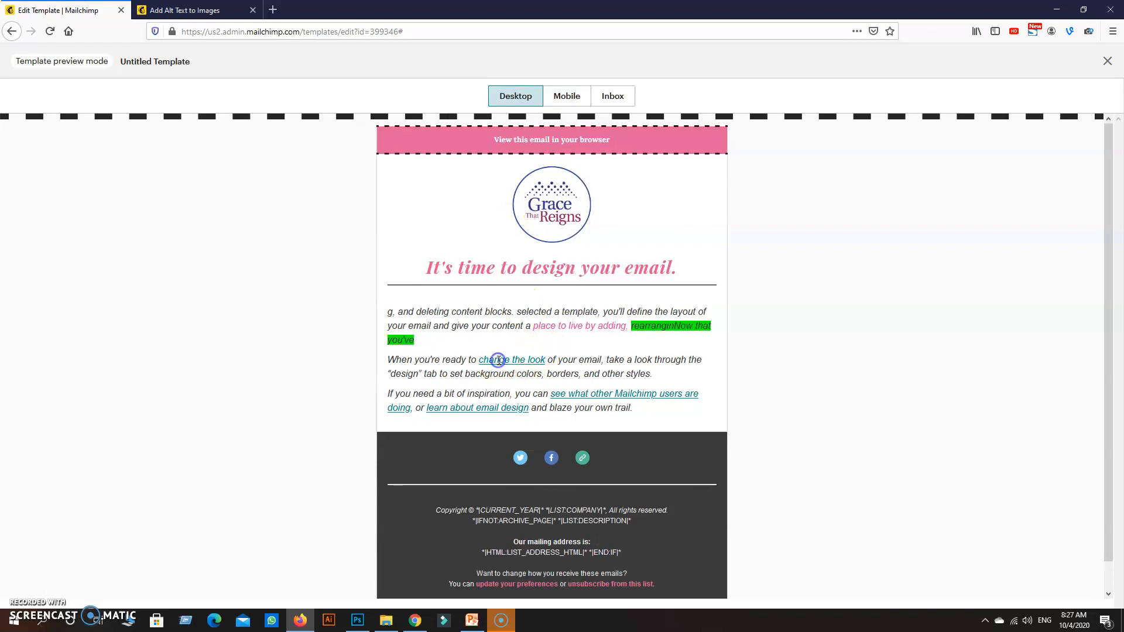
{"action": "double_click", "coordinate": [499, 360]}
{"action": "left_click", "coordinate": [498, 361]}
{"action": "right_click", "coordinate": [500, 360]}
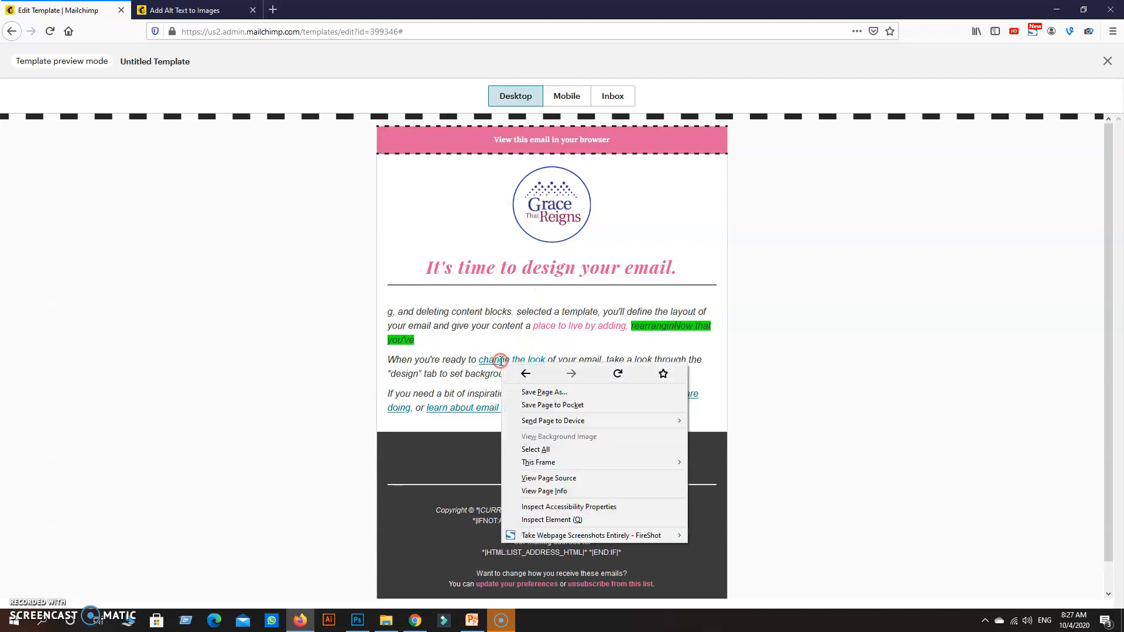
{"action": "left_click", "coordinate": [500, 360]}
{"action": "double_click", "coordinate": [498, 361]}
{"action": "triple_click", "coordinate": [500, 360]}
{"action": "left_click", "coordinate": [514, 360]}
{"action": "left_click_drag", "start_coordinate": [546, 359], "coordinate": [495, 359]}
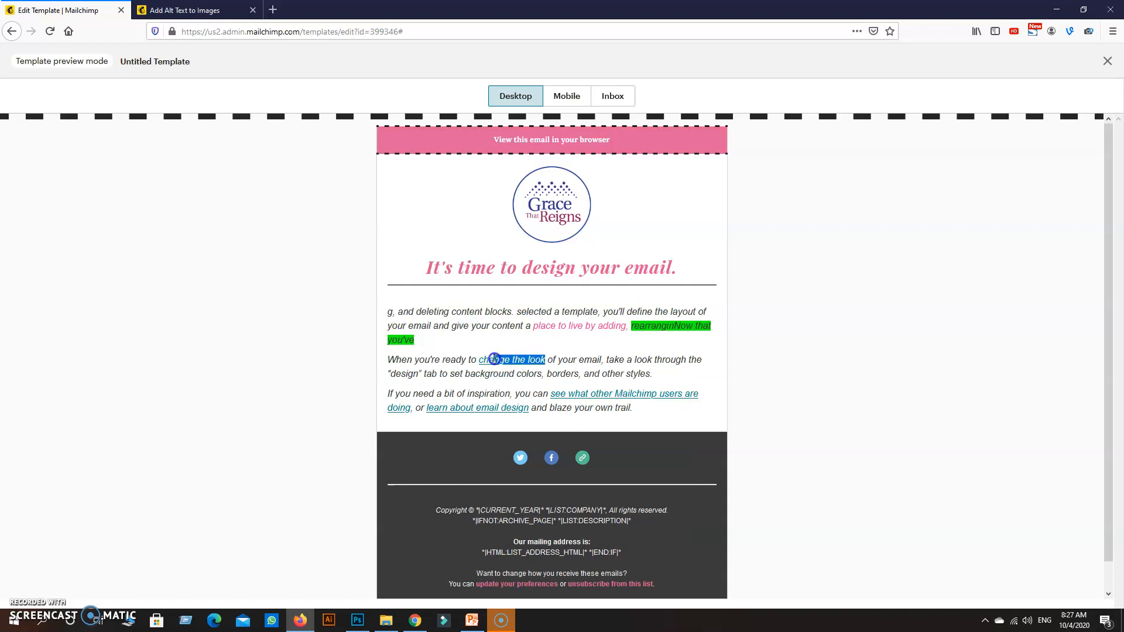
{"action": "left_click", "coordinate": [480, 360]}
{"action": "left_click", "coordinate": [1107, 63]}
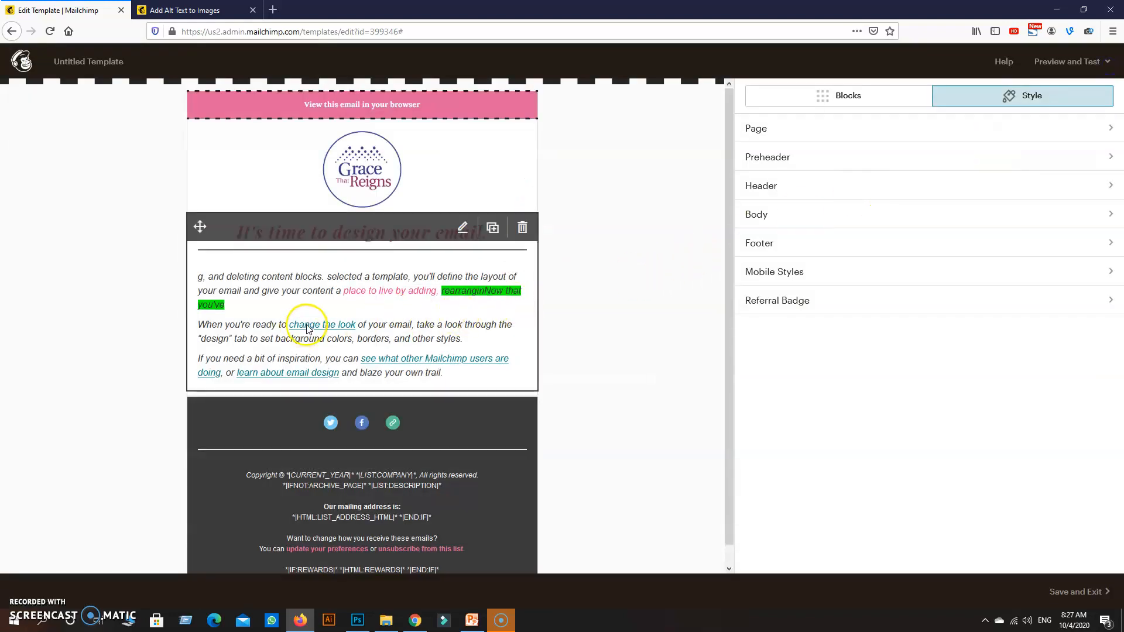
Step: Reopen the text block for editing and select the anchor flag in front of "change the look"
{"action": "left_click", "coordinate": [462, 227]}
{"action": "left_click", "coordinate": [836, 277]}
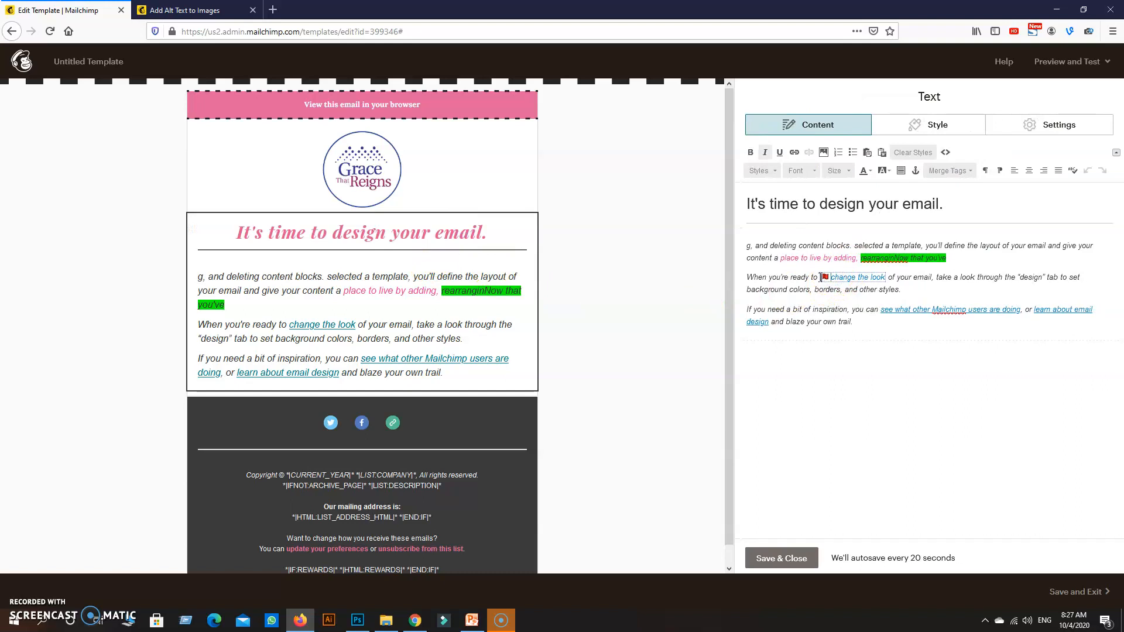
{"action": "left_click", "coordinate": [825, 278]}
{"action": "left_click", "coordinate": [825, 277]}
Step: Search the Mailchimp help site for "anchor" and look through the full list of results
{"action": "left_click", "coordinate": [186, 10]}
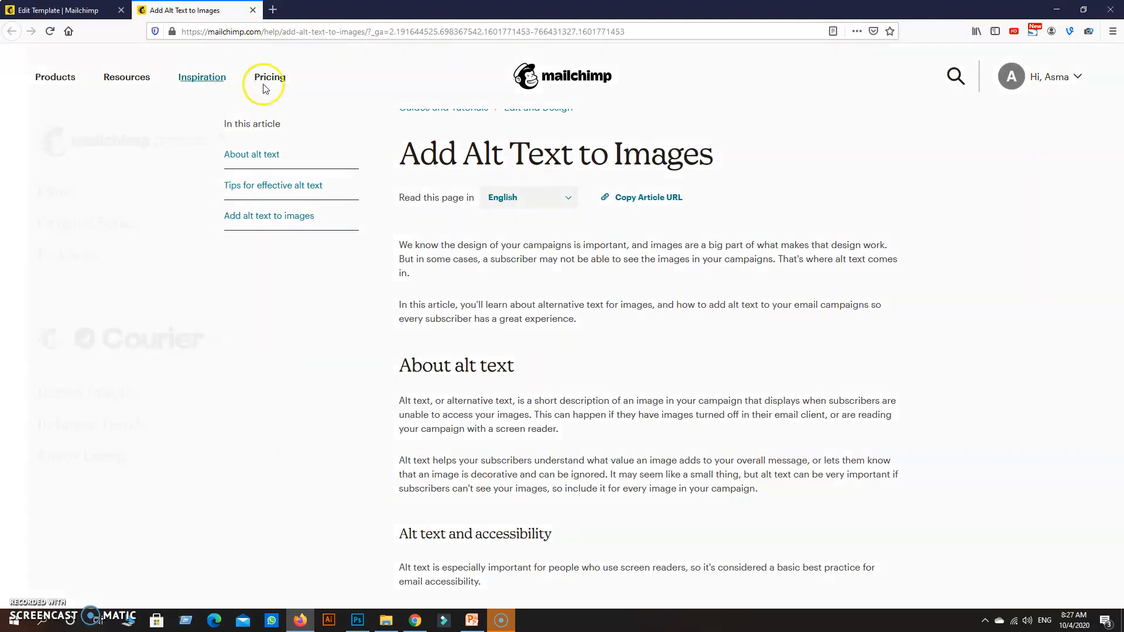
{"action": "left_click", "coordinate": [947, 77]}
{"action": "left_click", "coordinate": [451, 109]}
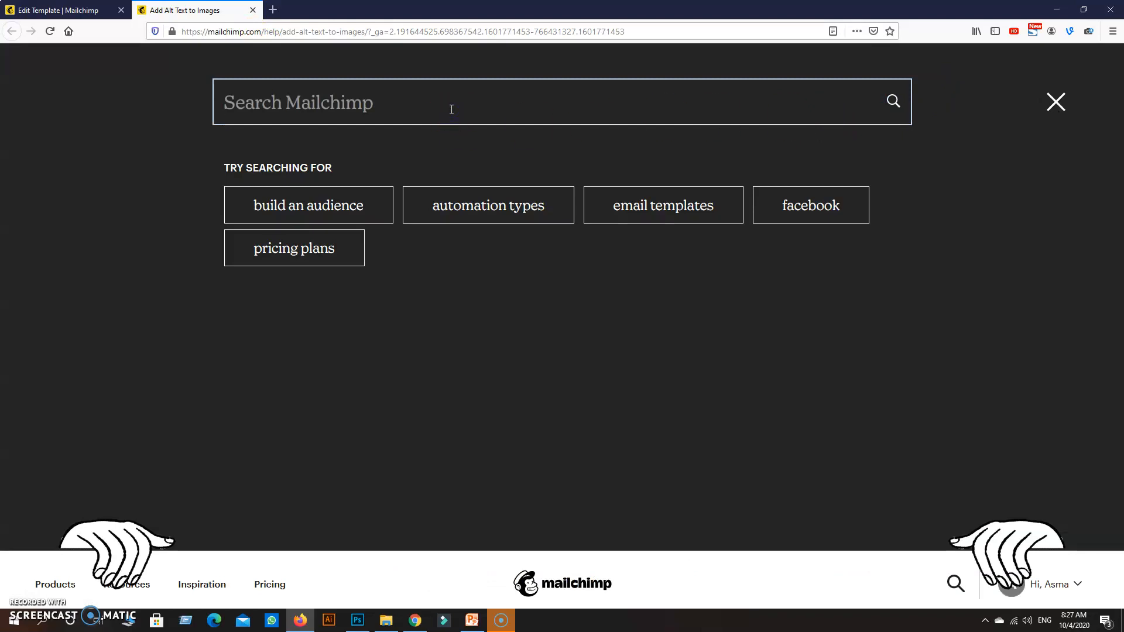
{"action": "type", "text": "an"}
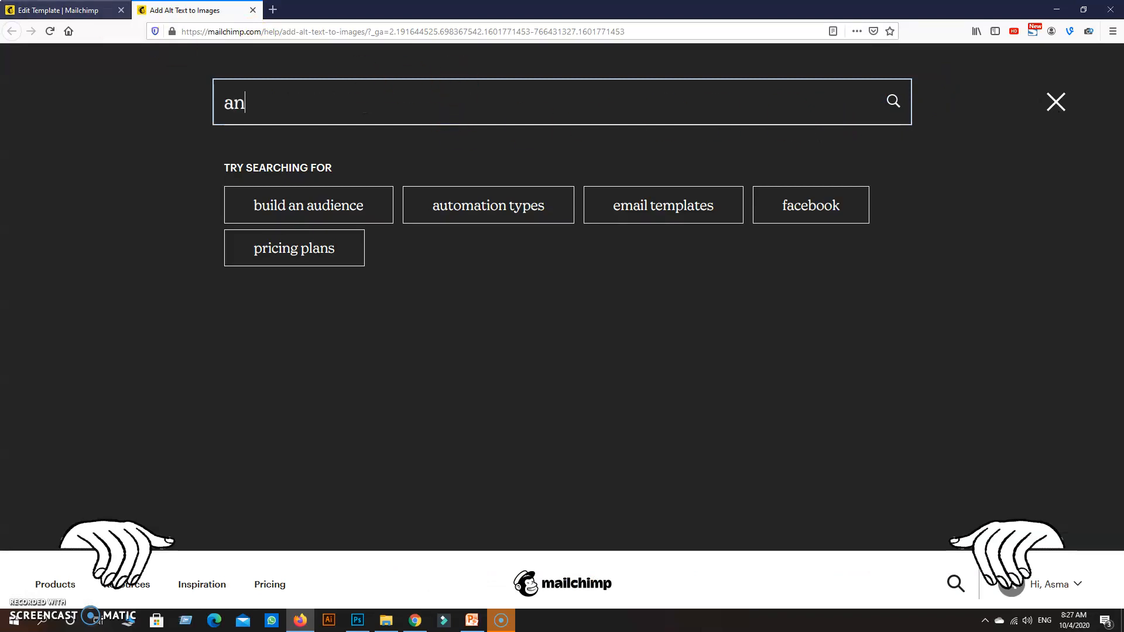
{"action": "left_click", "coordinate": [59, 10]}
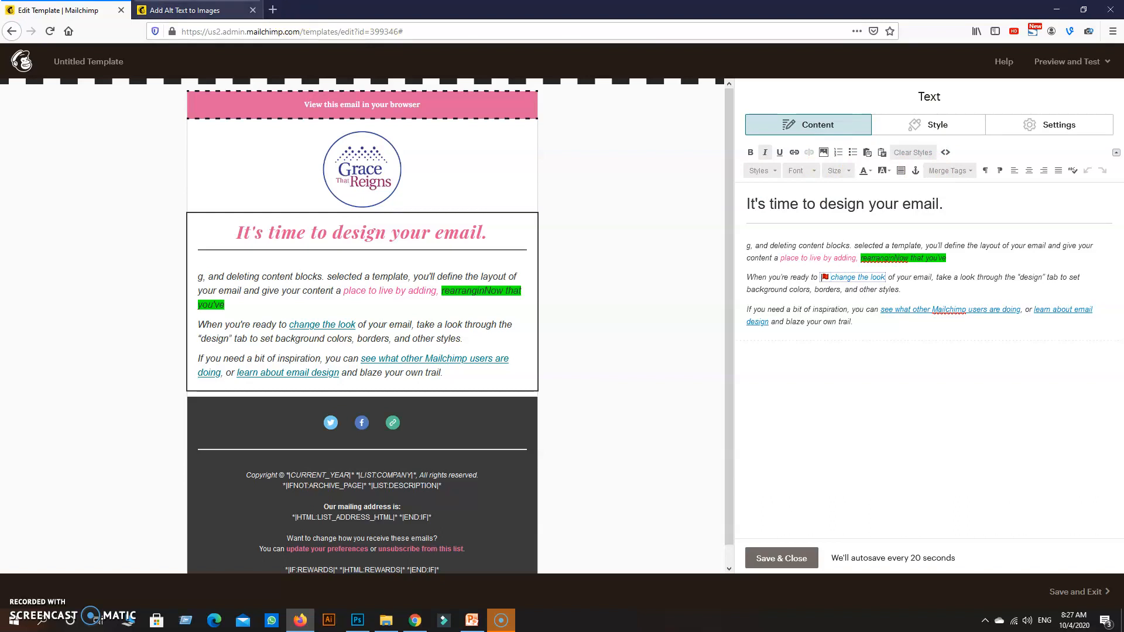
{"action": "left_click", "coordinate": [234, 10]}
{"action": "type", "text": "chor"}
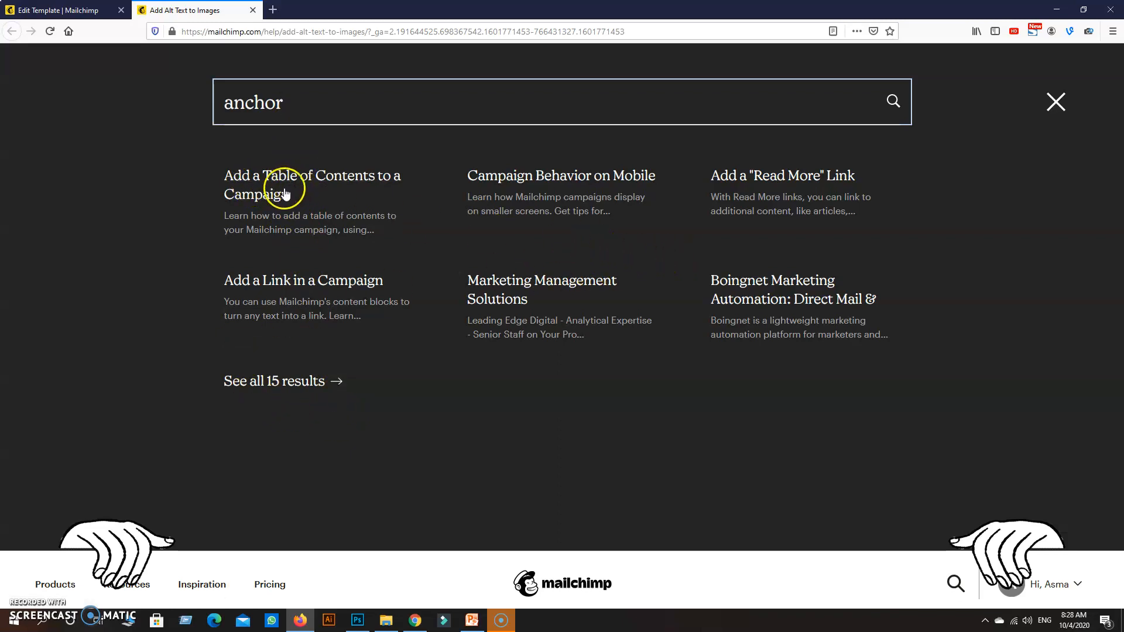
{"action": "left_click", "coordinate": [888, 106]}
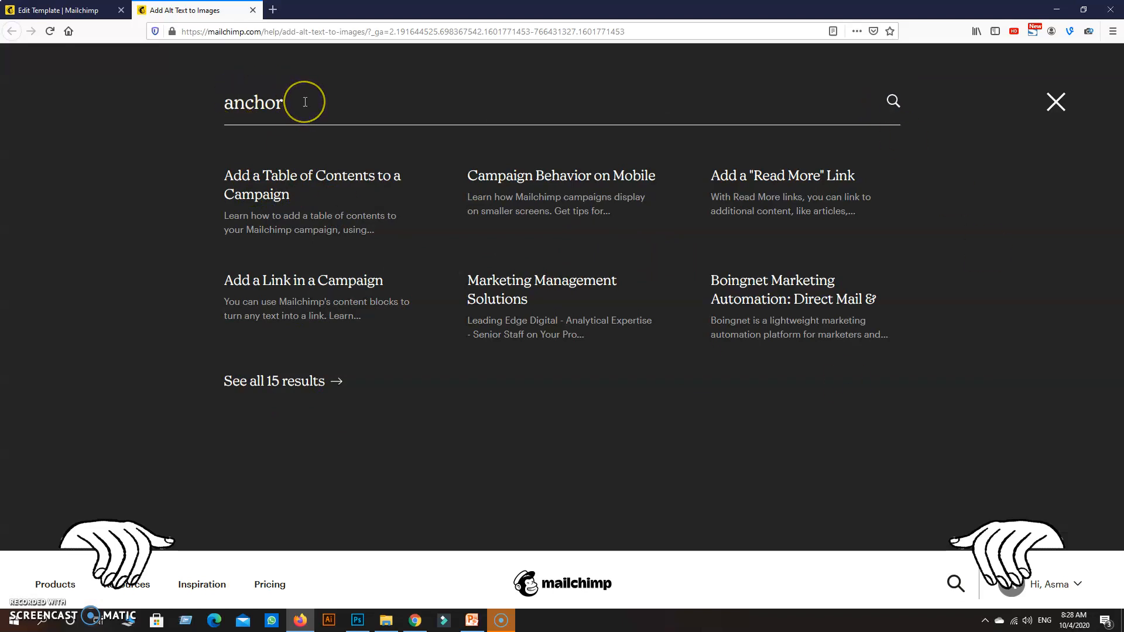
{"action": "left_click", "coordinate": [288, 386]}
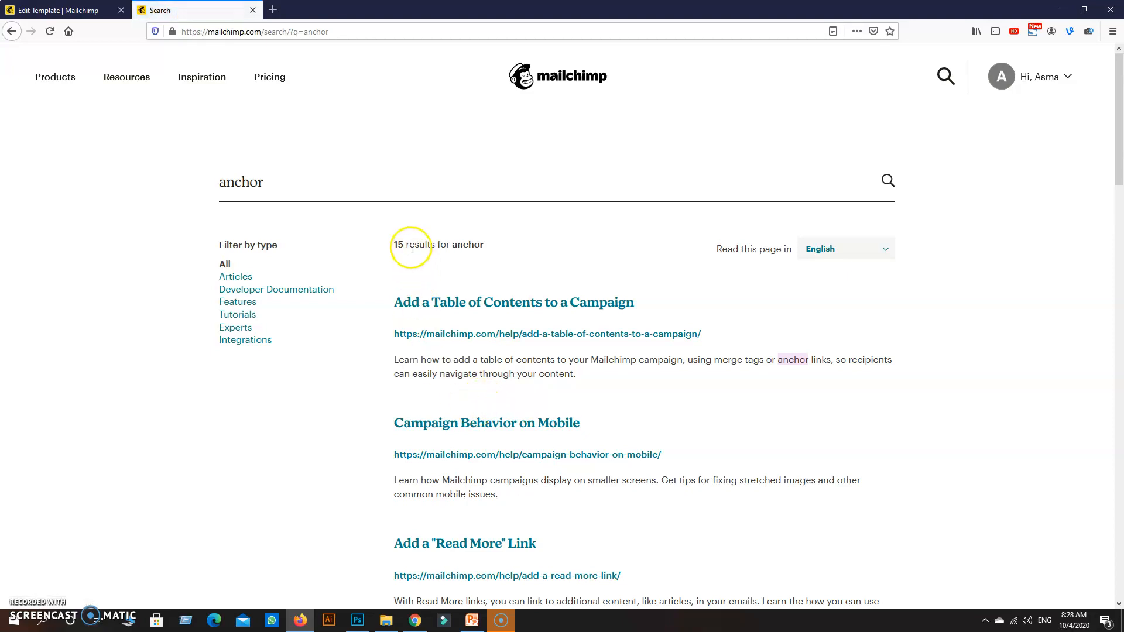
{"action": "scroll", "coordinate": [429, 404], "scroll_direction": "down", "scroll_amount": 2}
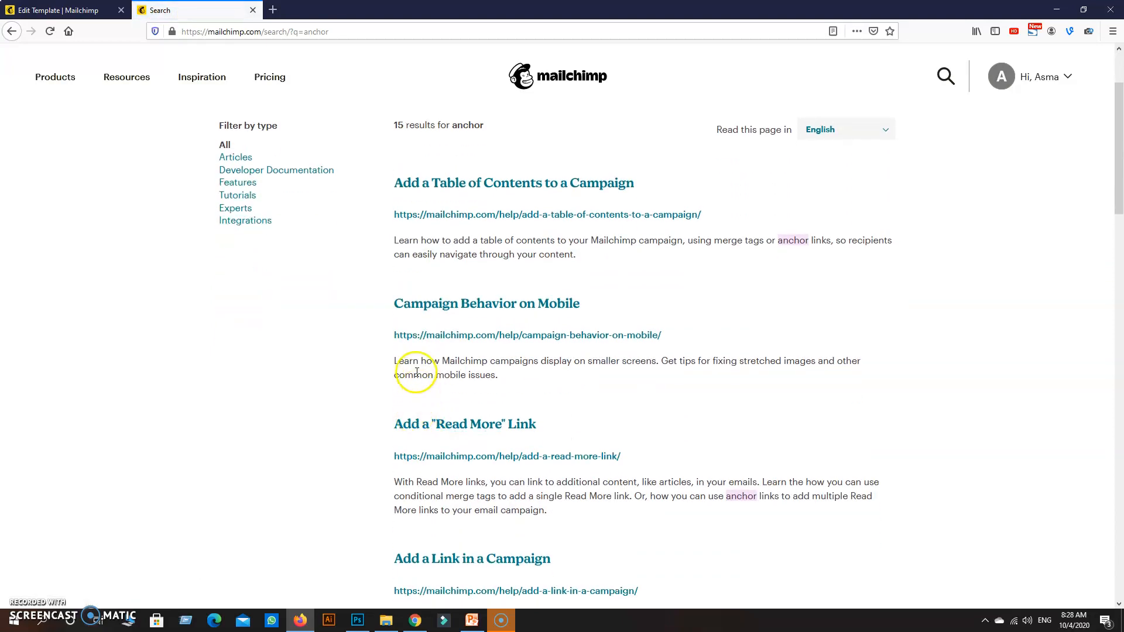
{"action": "scroll", "coordinate": [415, 374], "scroll_direction": "down", "scroll_amount": 2}
{"action": "scroll", "coordinate": [414, 390], "scroll_direction": "down", "scroll_amount": 2}
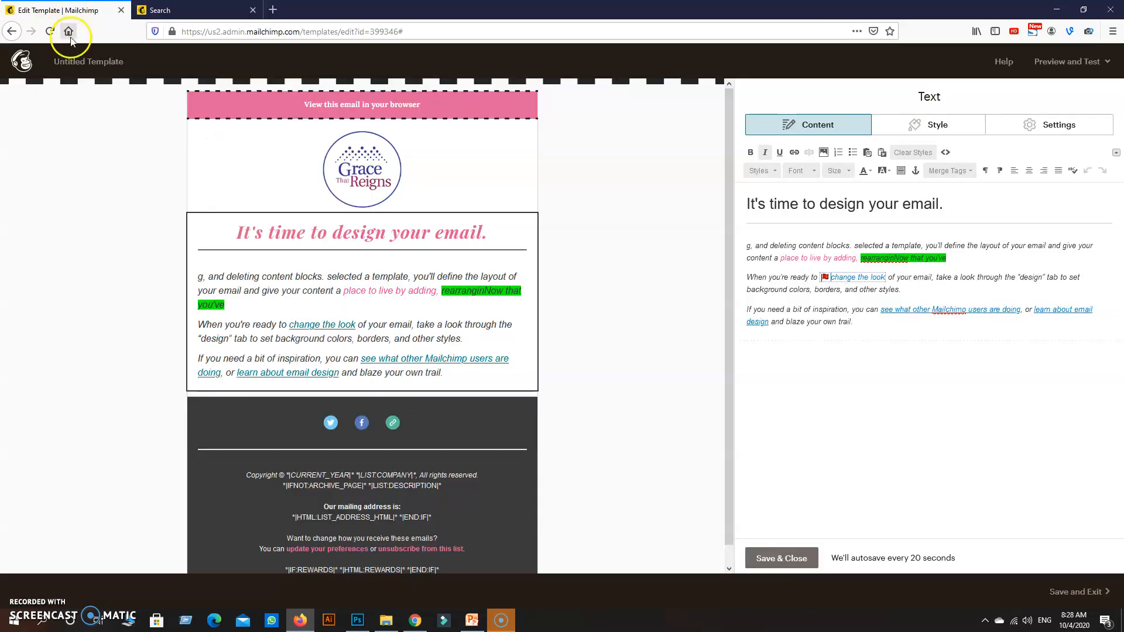
{"action": "left_click", "coordinate": [58, 10]}
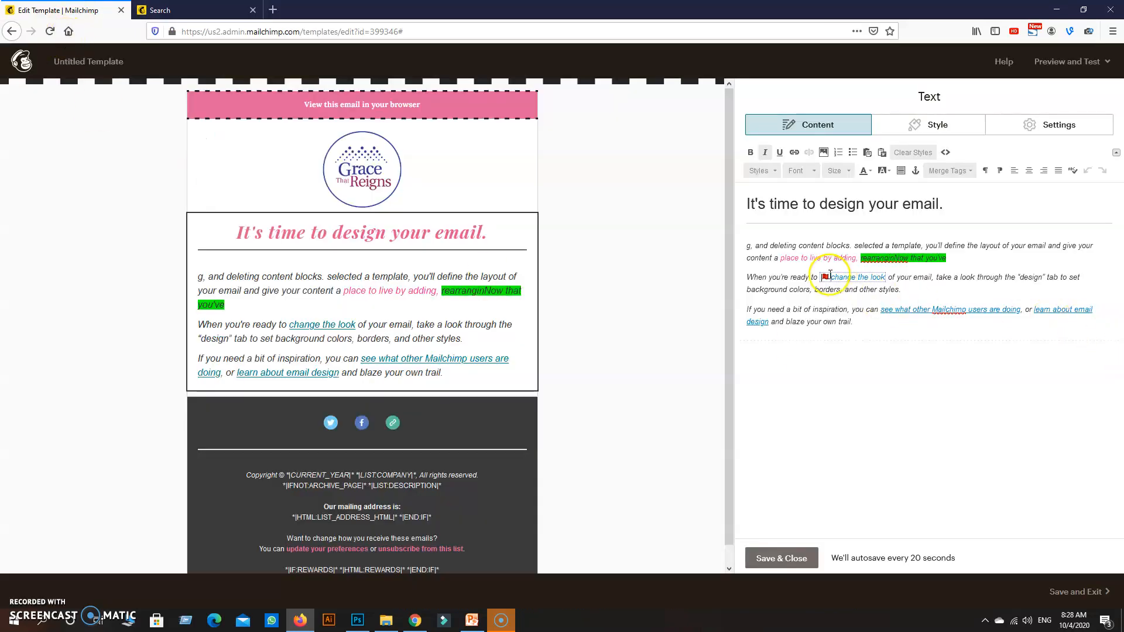
{"action": "left_click_drag", "start_coordinate": [825, 278], "coordinate": [888, 280]}
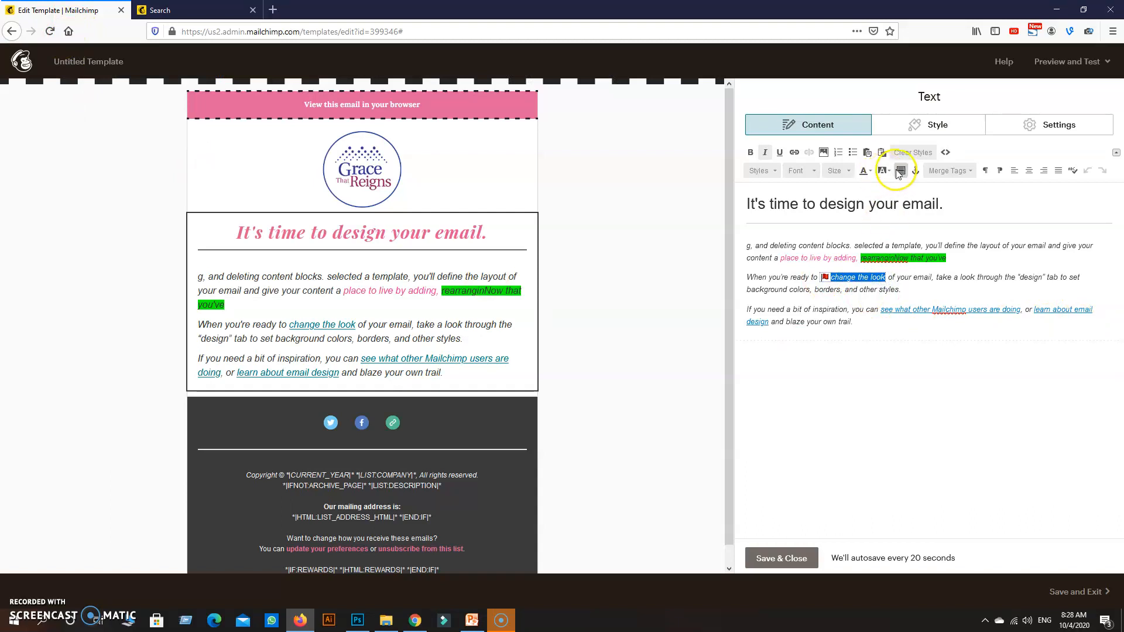
{"action": "left_click", "coordinate": [916, 170]}
{"action": "left_click_drag", "start_coordinate": [547, 325], "coordinate": [466, 326]}
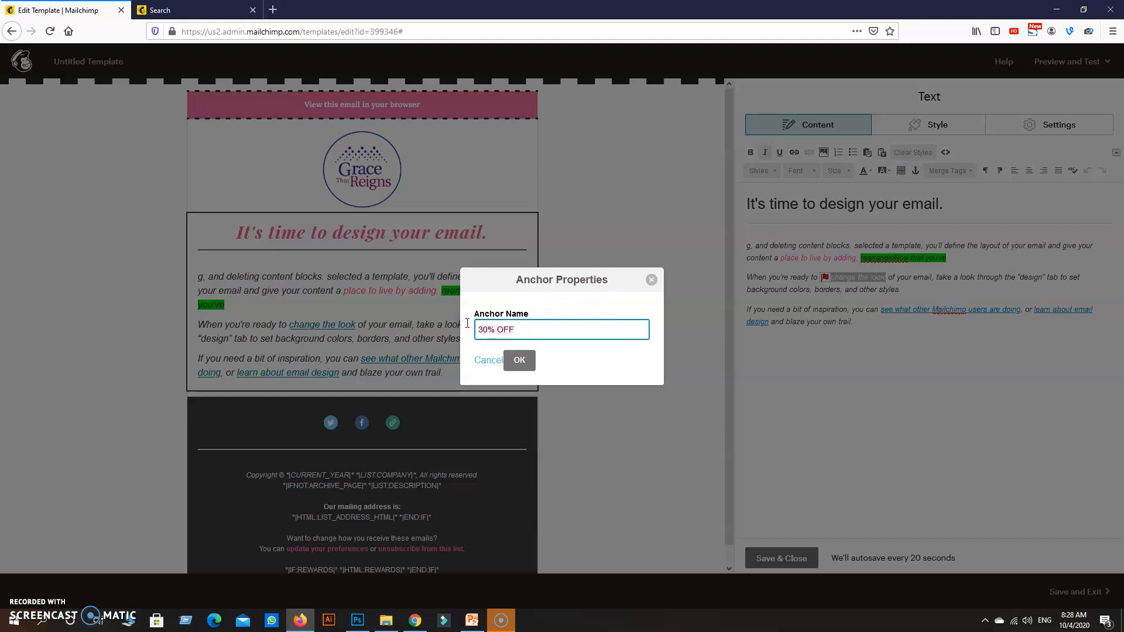
{"action": "type", "text": "www.facebook.com"}
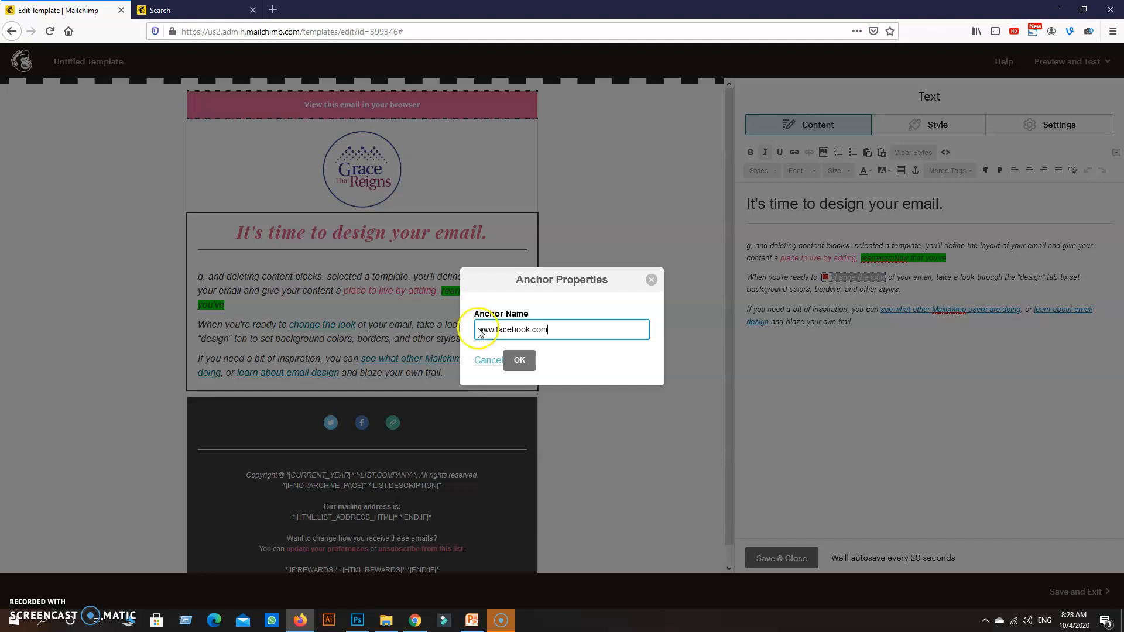
{"action": "left_click", "coordinate": [519, 362]}
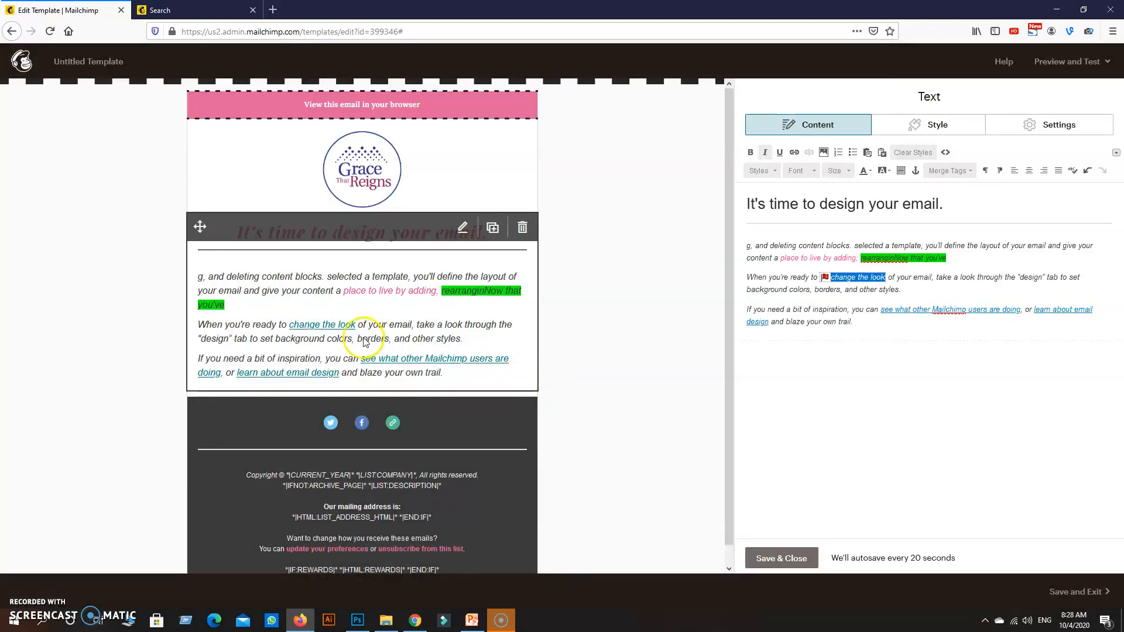
{"action": "left_click", "coordinate": [329, 325]}
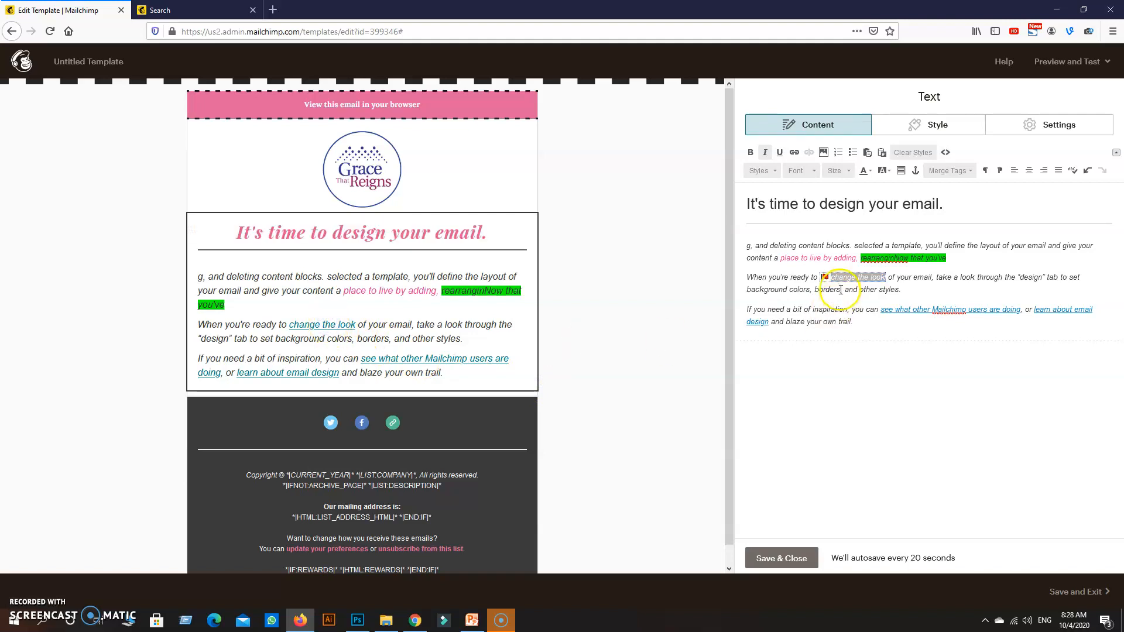
{"action": "left_click", "coordinate": [826, 279]}
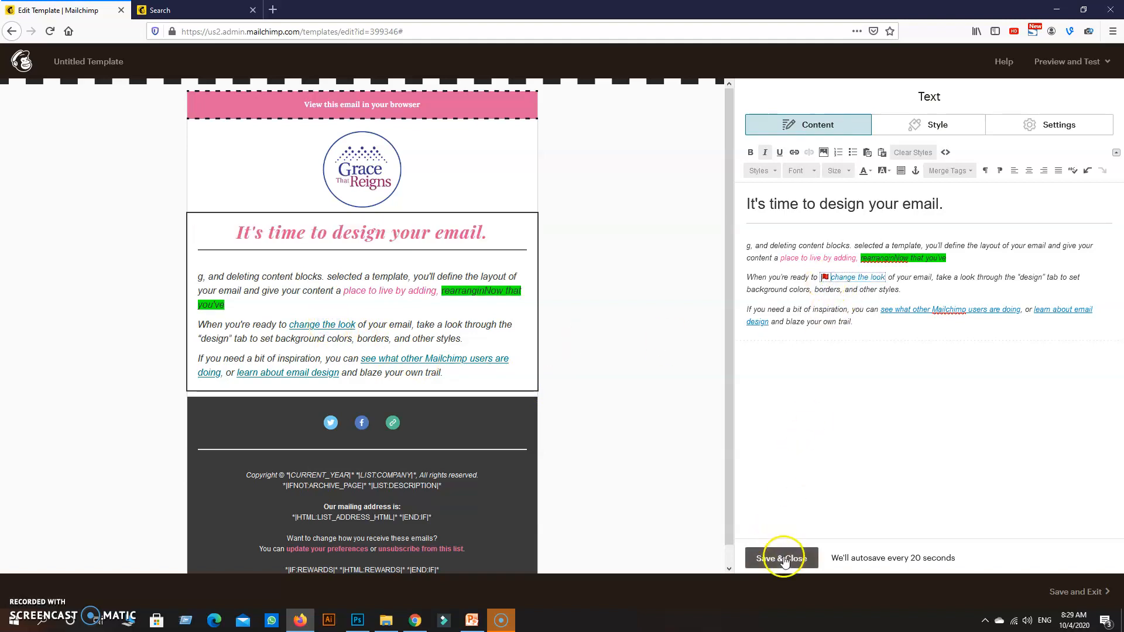
{"action": "left_click_drag", "start_coordinate": [886, 278], "coordinate": [862, 278]}
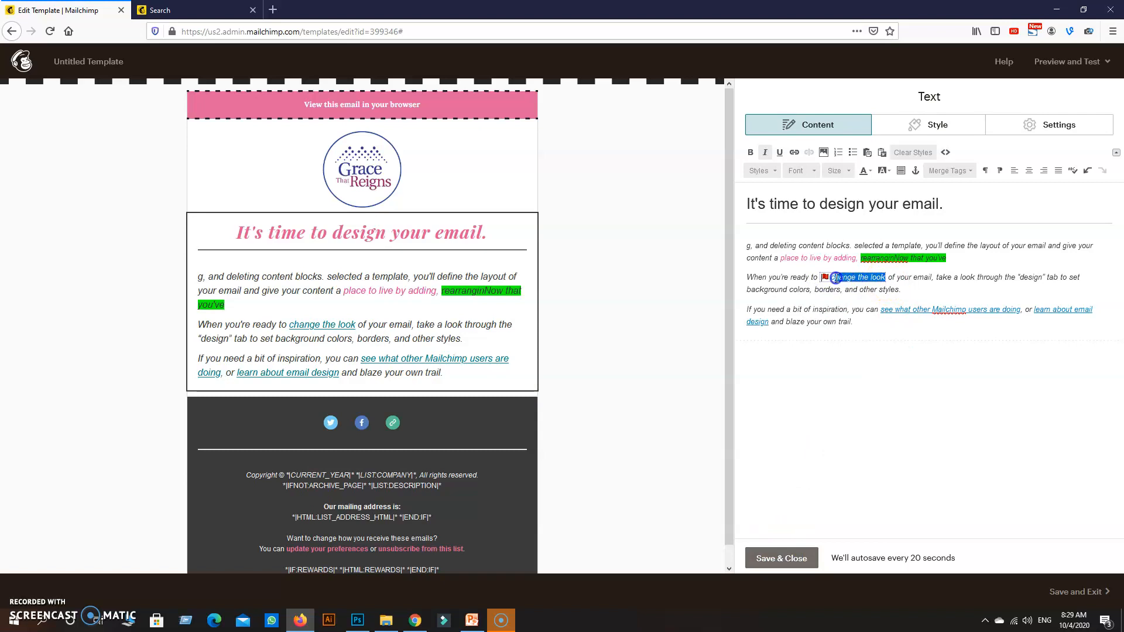
{"action": "left_click", "coordinate": [794, 153]}
{"action": "left_click", "coordinate": [626, 348]}
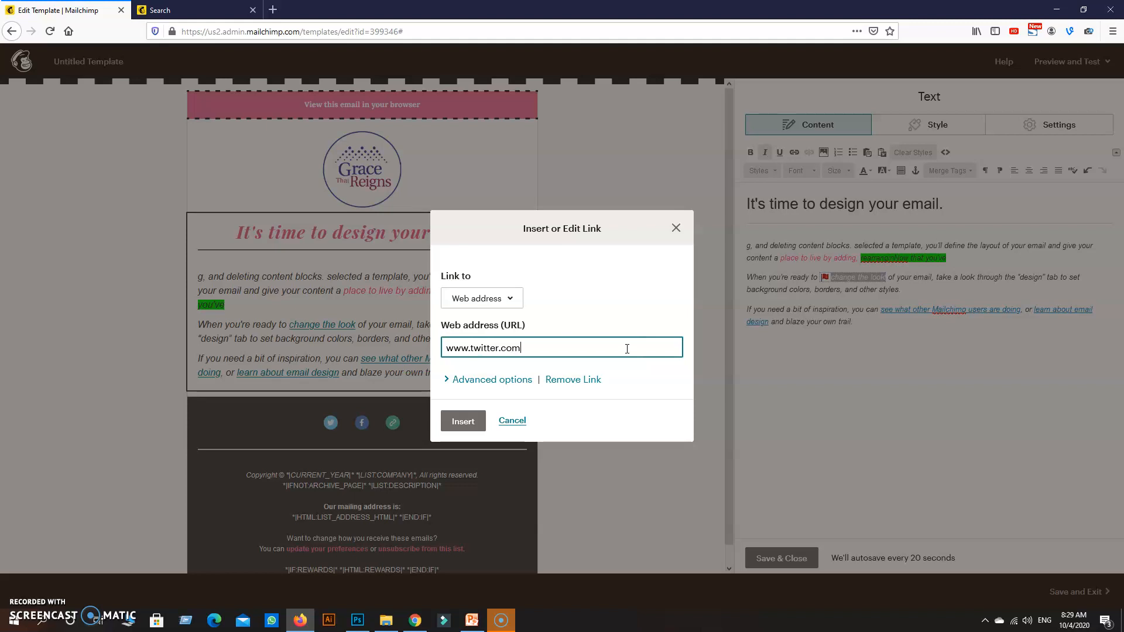
{"action": "left_click", "coordinate": [455, 420]}
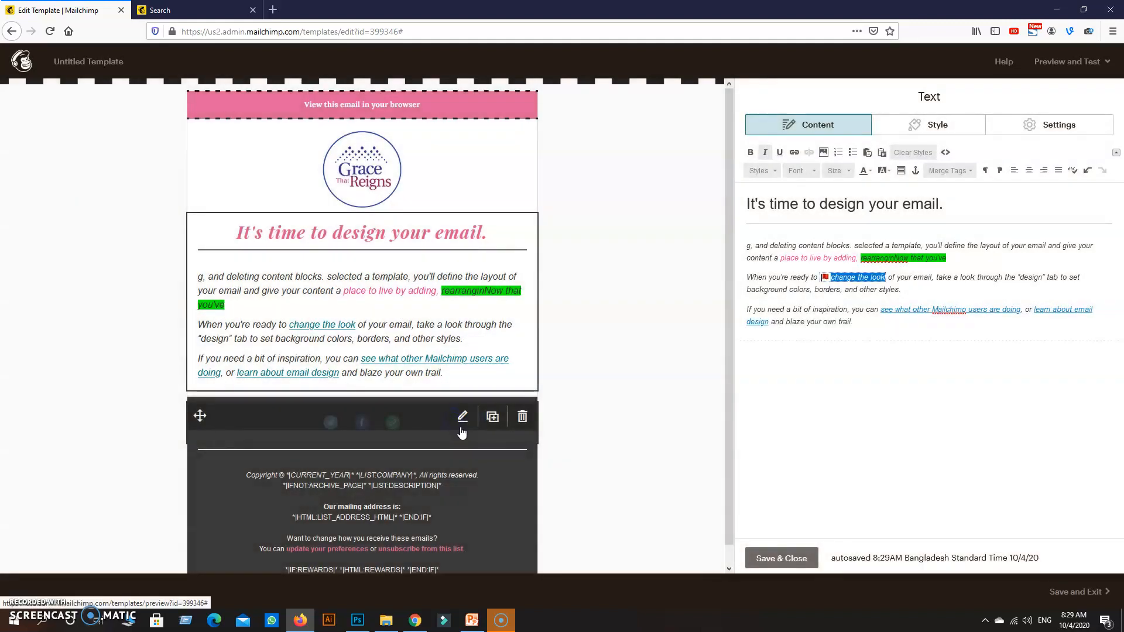
{"action": "left_click", "coordinate": [787, 559]}
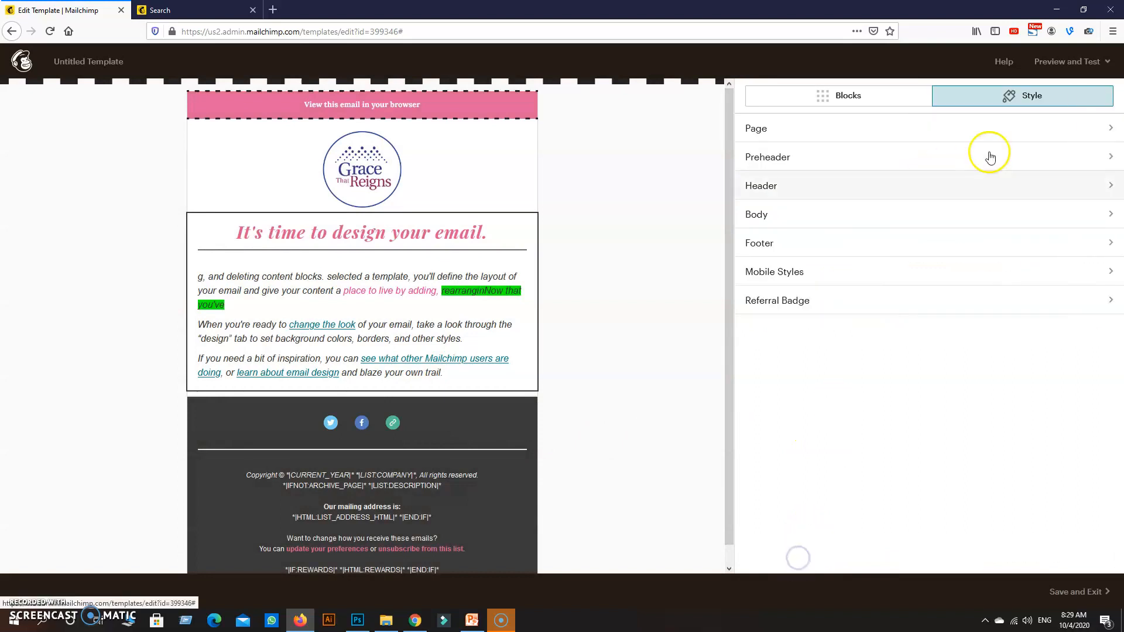
Step: Test the "change the look" link in the template's desktop preview, then close the opened page and the preview
{"action": "left_click", "coordinate": [1051, 63]}
{"action": "left_click", "coordinate": [1048, 92]}
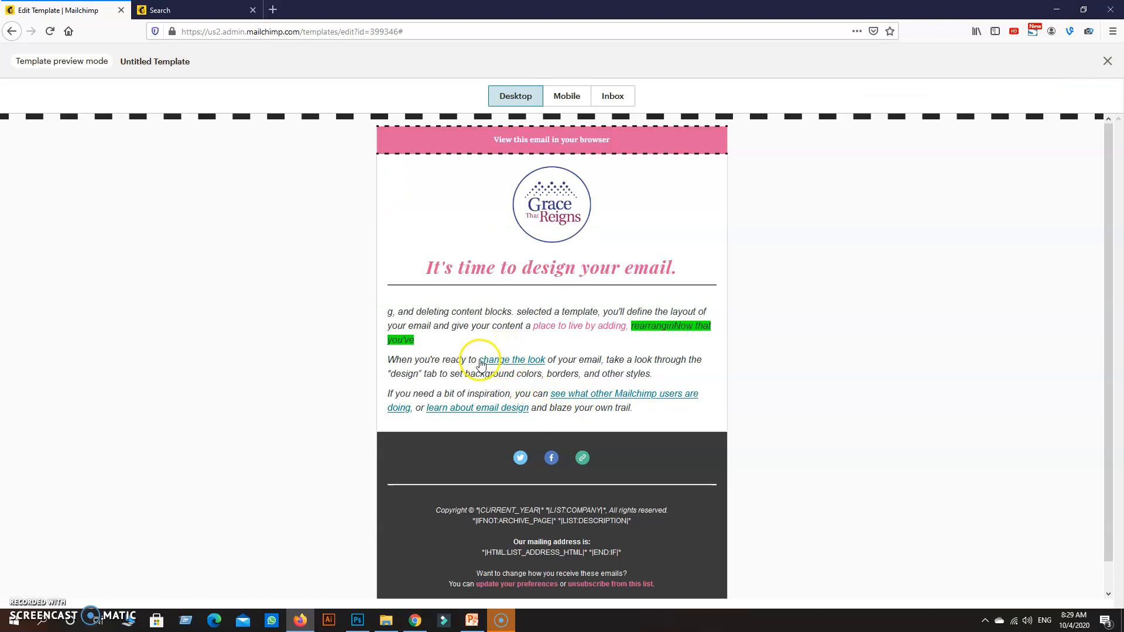
{"action": "left_click", "coordinate": [539, 365]}
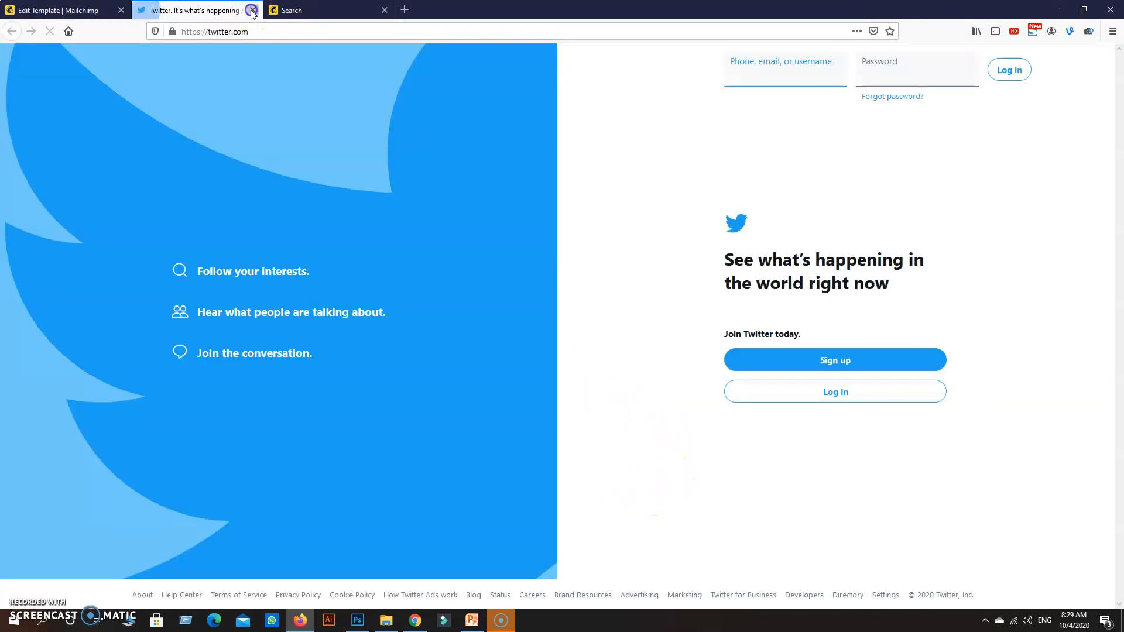
{"action": "left_click", "coordinate": [253, 11]}
{"action": "left_click", "coordinate": [1106, 60]}
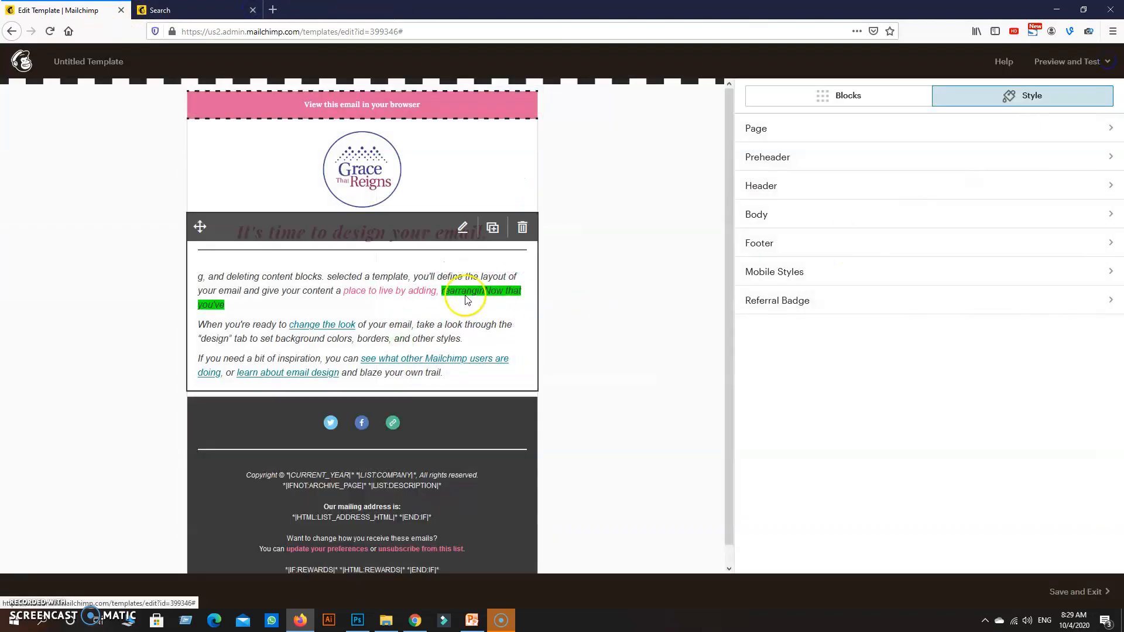
Step: Reopen the text block and check the link settings of "change the look", closing them without edits
{"action": "left_click", "coordinate": [379, 326]}
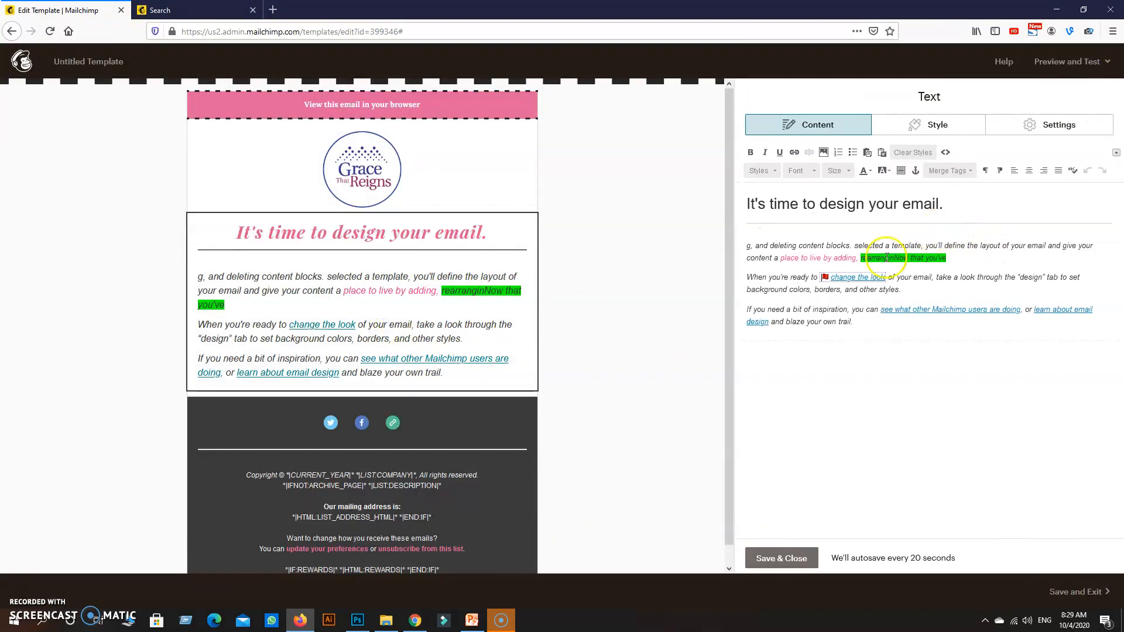
{"action": "left_click", "coordinate": [826, 278]}
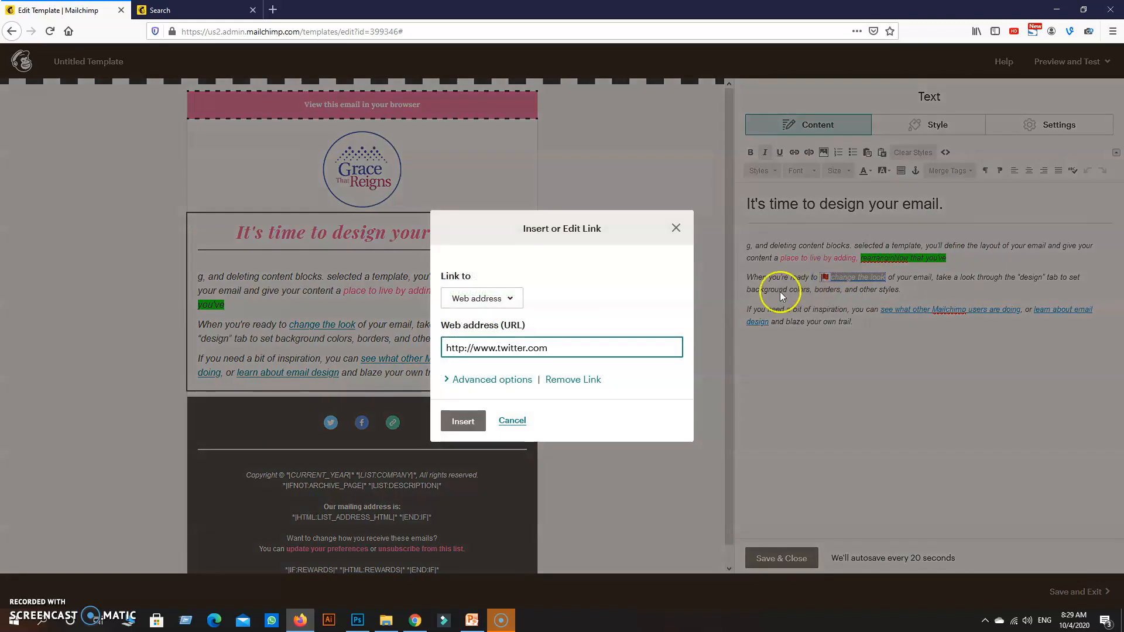
{"action": "left_click", "coordinate": [675, 227]}
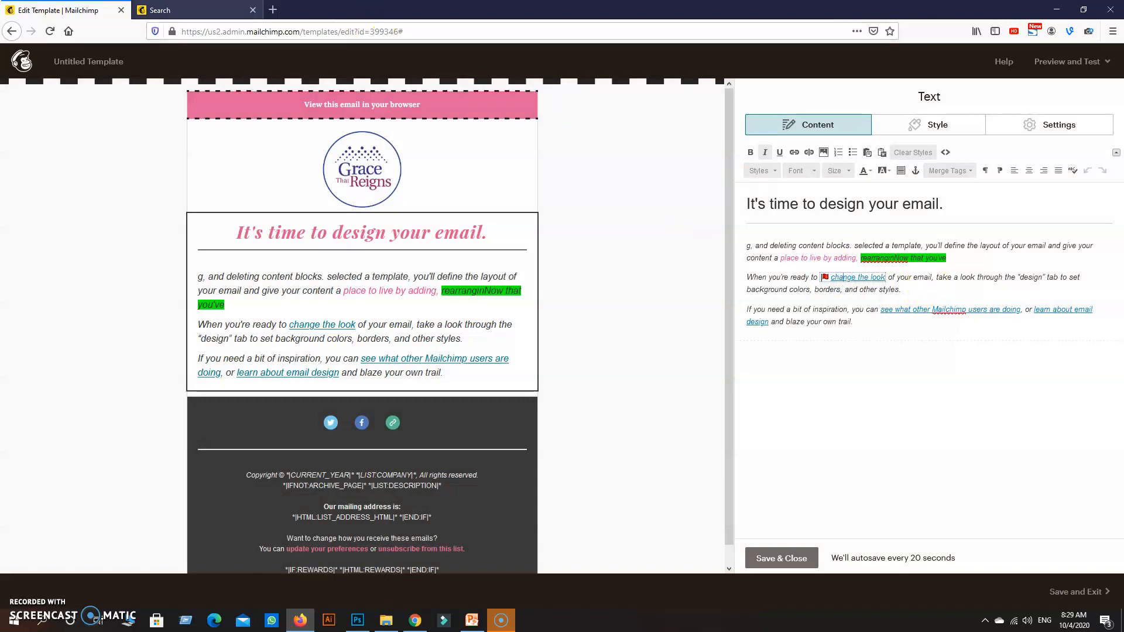
Step: Return to the help site's "anchor" search results and examine the listed articles for guidance on anchor links
{"action": "left_click", "coordinate": [193, 10]}
{"action": "scroll", "coordinate": [642, 396], "scroll_direction": "down", "scroll_amount": 1}
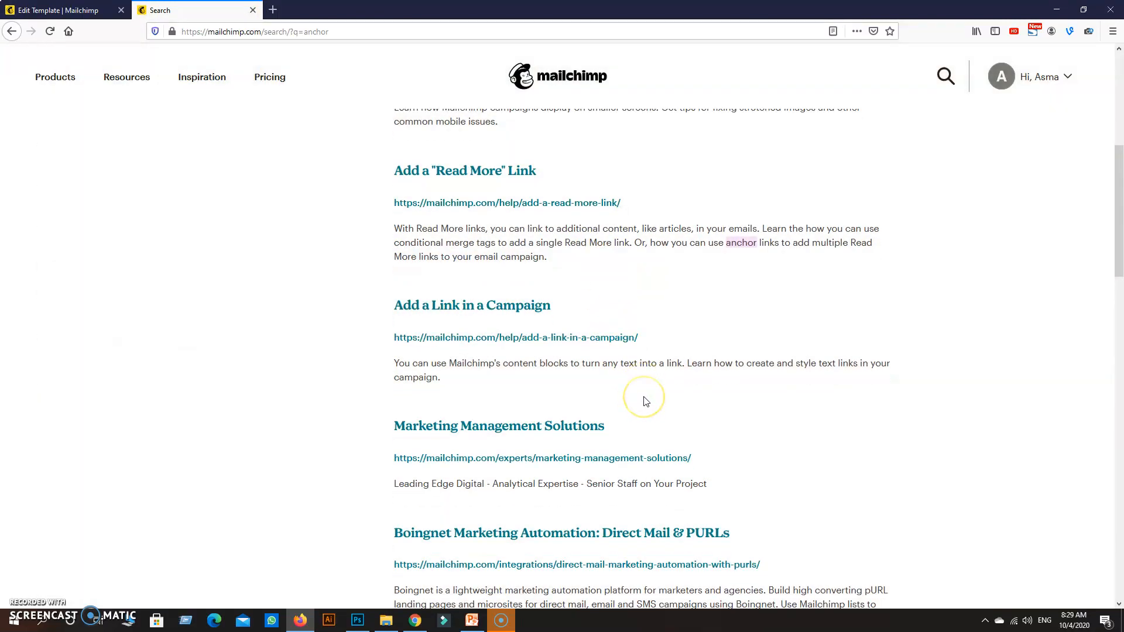
{"action": "scroll", "coordinate": [779, 432], "scroll_direction": "down", "scroll_amount": 1}
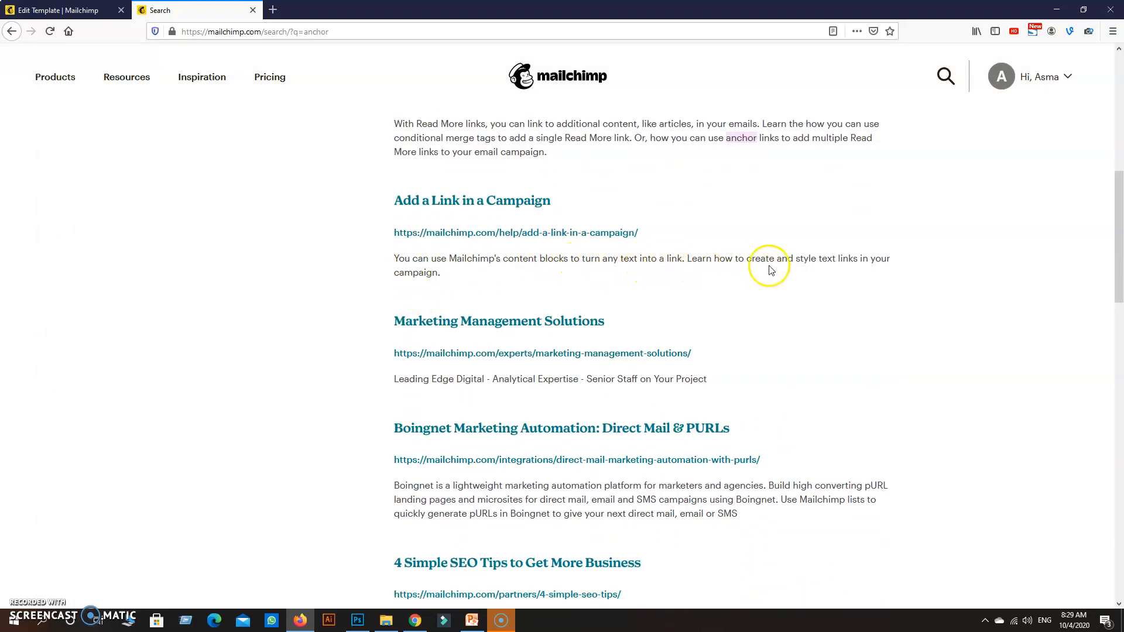
{"action": "scroll", "coordinate": [634, 384], "scroll_direction": "down", "scroll_amount": 3}
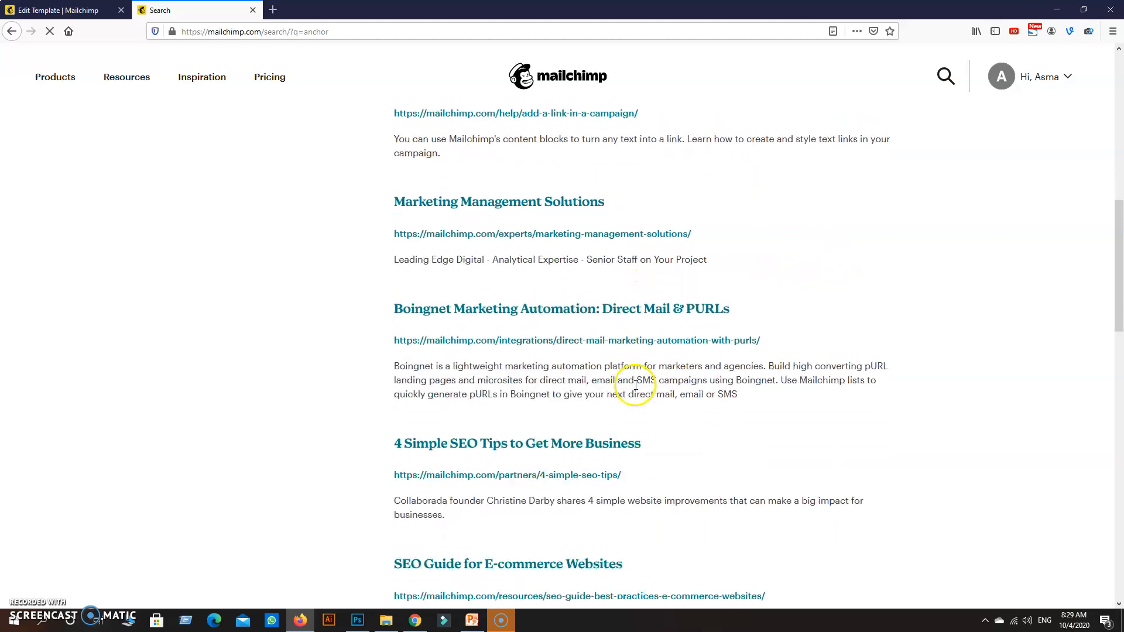
{"action": "scroll", "coordinate": [637, 390], "scroll_direction": "down", "scroll_amount": 2}
{"action": "scroll", "coordinate": [637, 391], "scroll_direction": "down", "scroll_amount": 1}
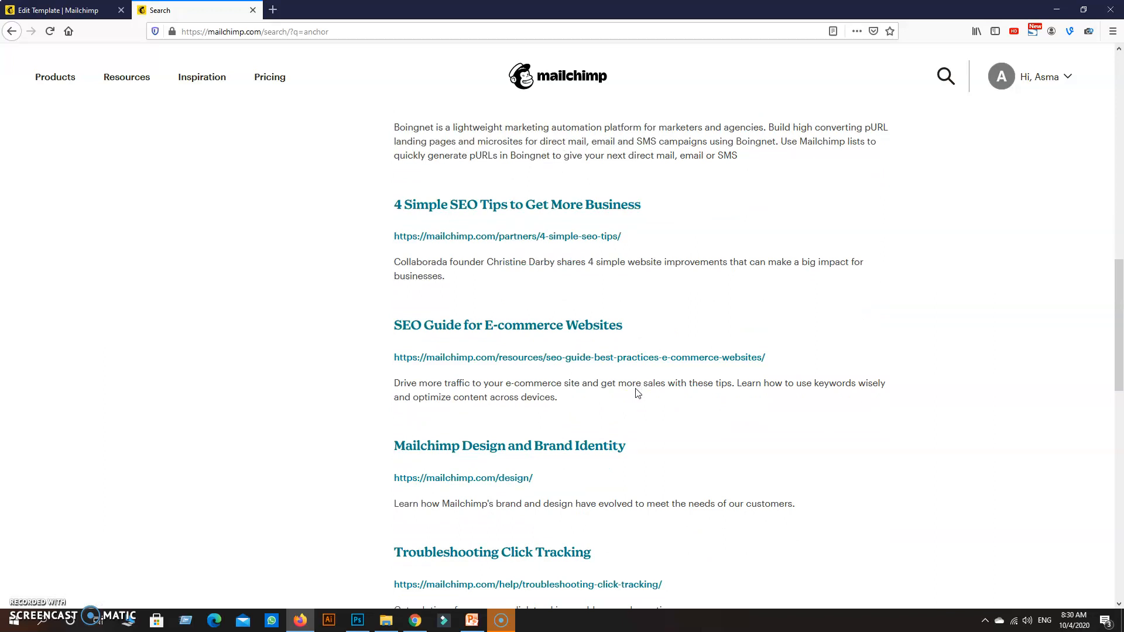
{"action": "scroll", "coordinate": [637, 392], "scroll_direction": "down", "scroll_amount": 4}
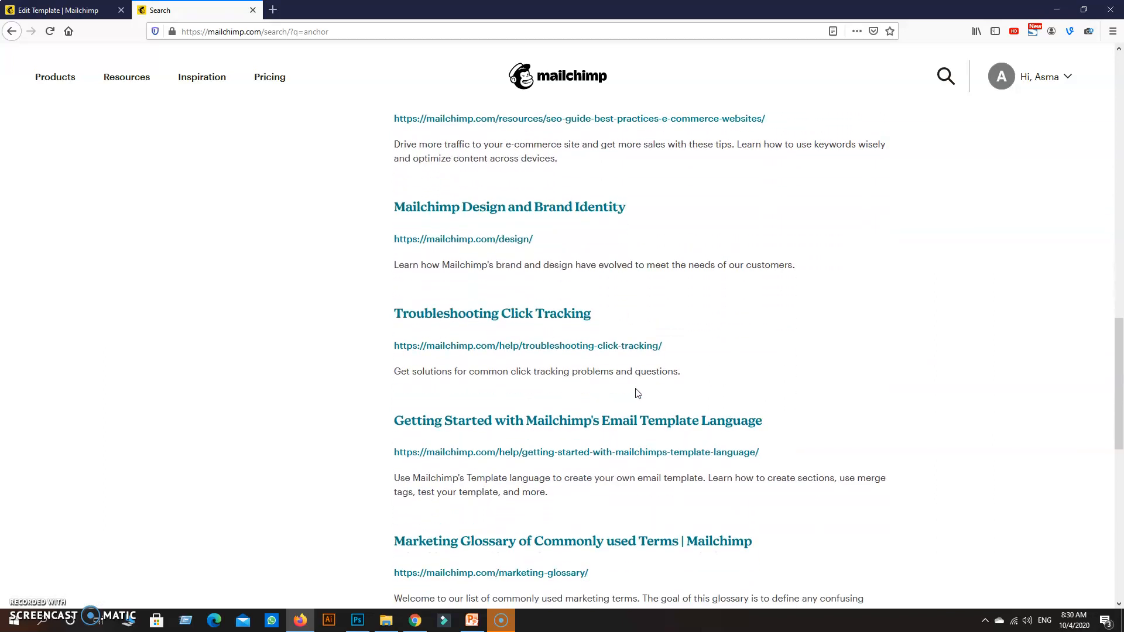
{"action": "scroll", "coordinate": [637, 394], "scroll_direction": "down", "scroll_amount": 1}
{"action": "scroll", "coordinate": [632, 415], "scroll_direction": "up", "scroll_amount": 7}
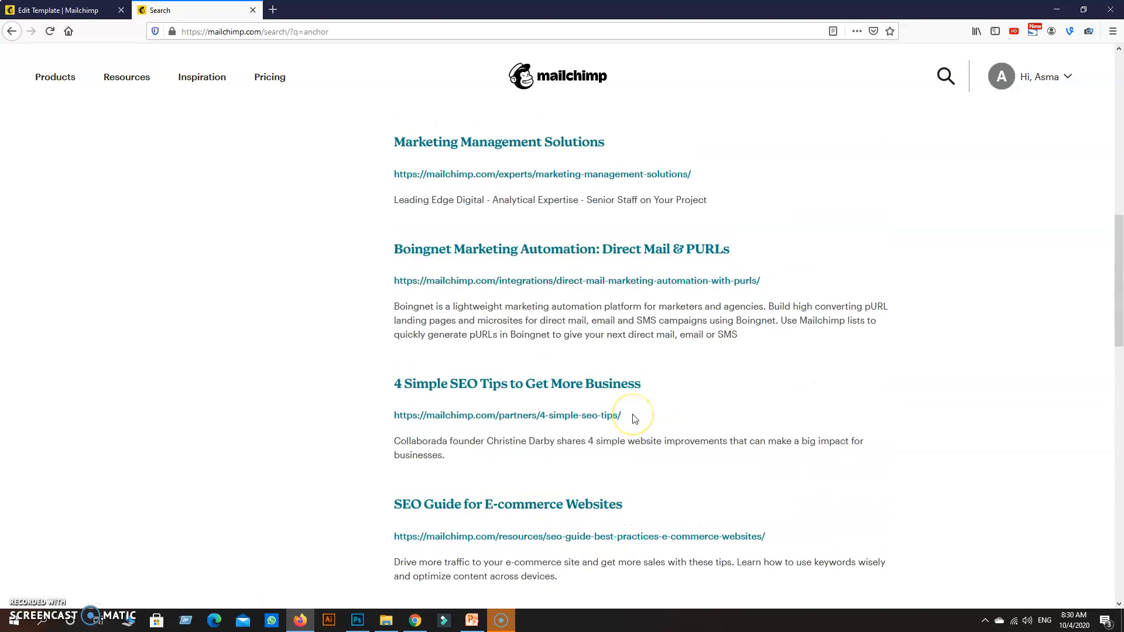
{"action": "scroll", "coordinate": [634, 418], "scroll_direction": "up", "scroll_amount": 2}
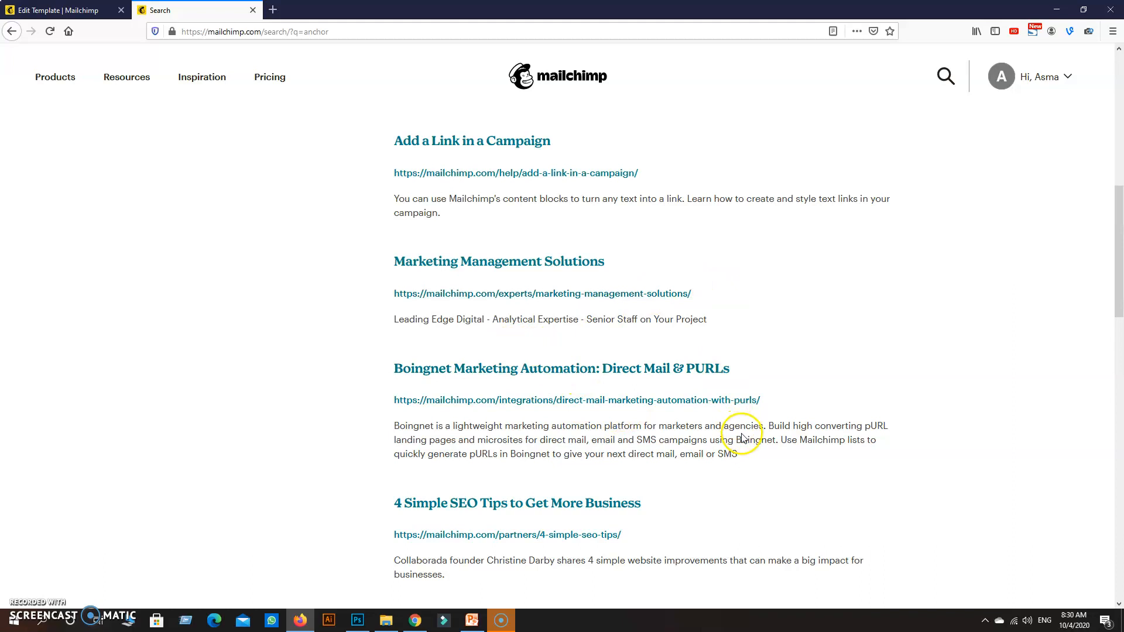
{"action": "scroll", "coordinate": [742, 438], "scroll_direction": "down", "scroll_amount": 3}
{"action": "scroll", "coordinate": [737, 436], "scroll_direction": "up", "scroll_amount": 9}
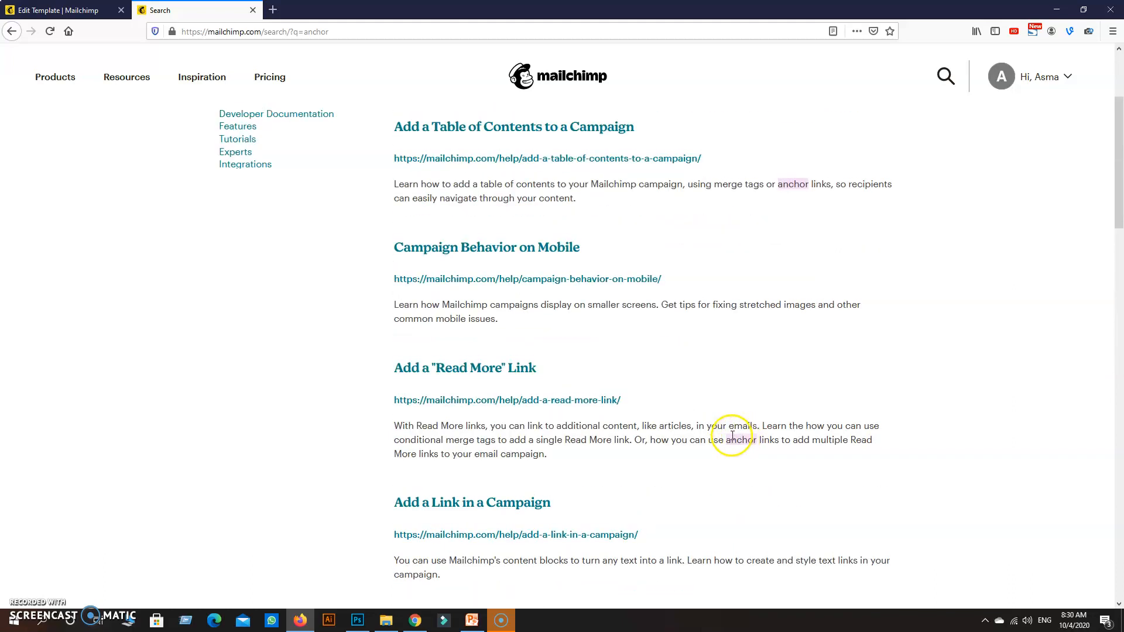
{"action": "scroll", "coordinate": [732, 436], "scroll_direction": "up", "scroll_amount": 1}
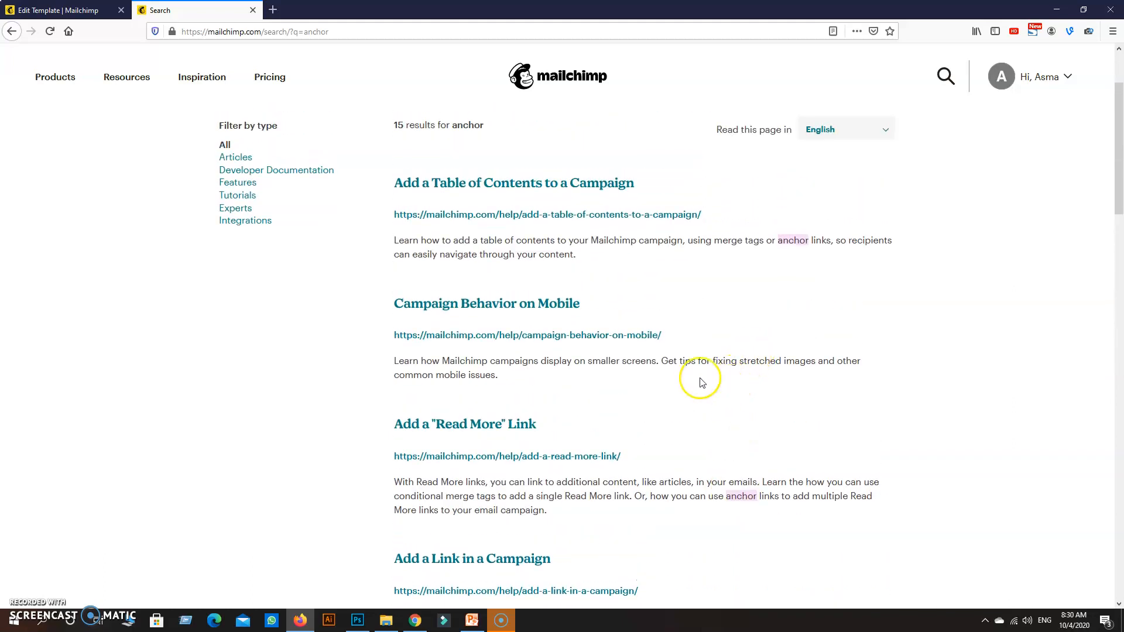